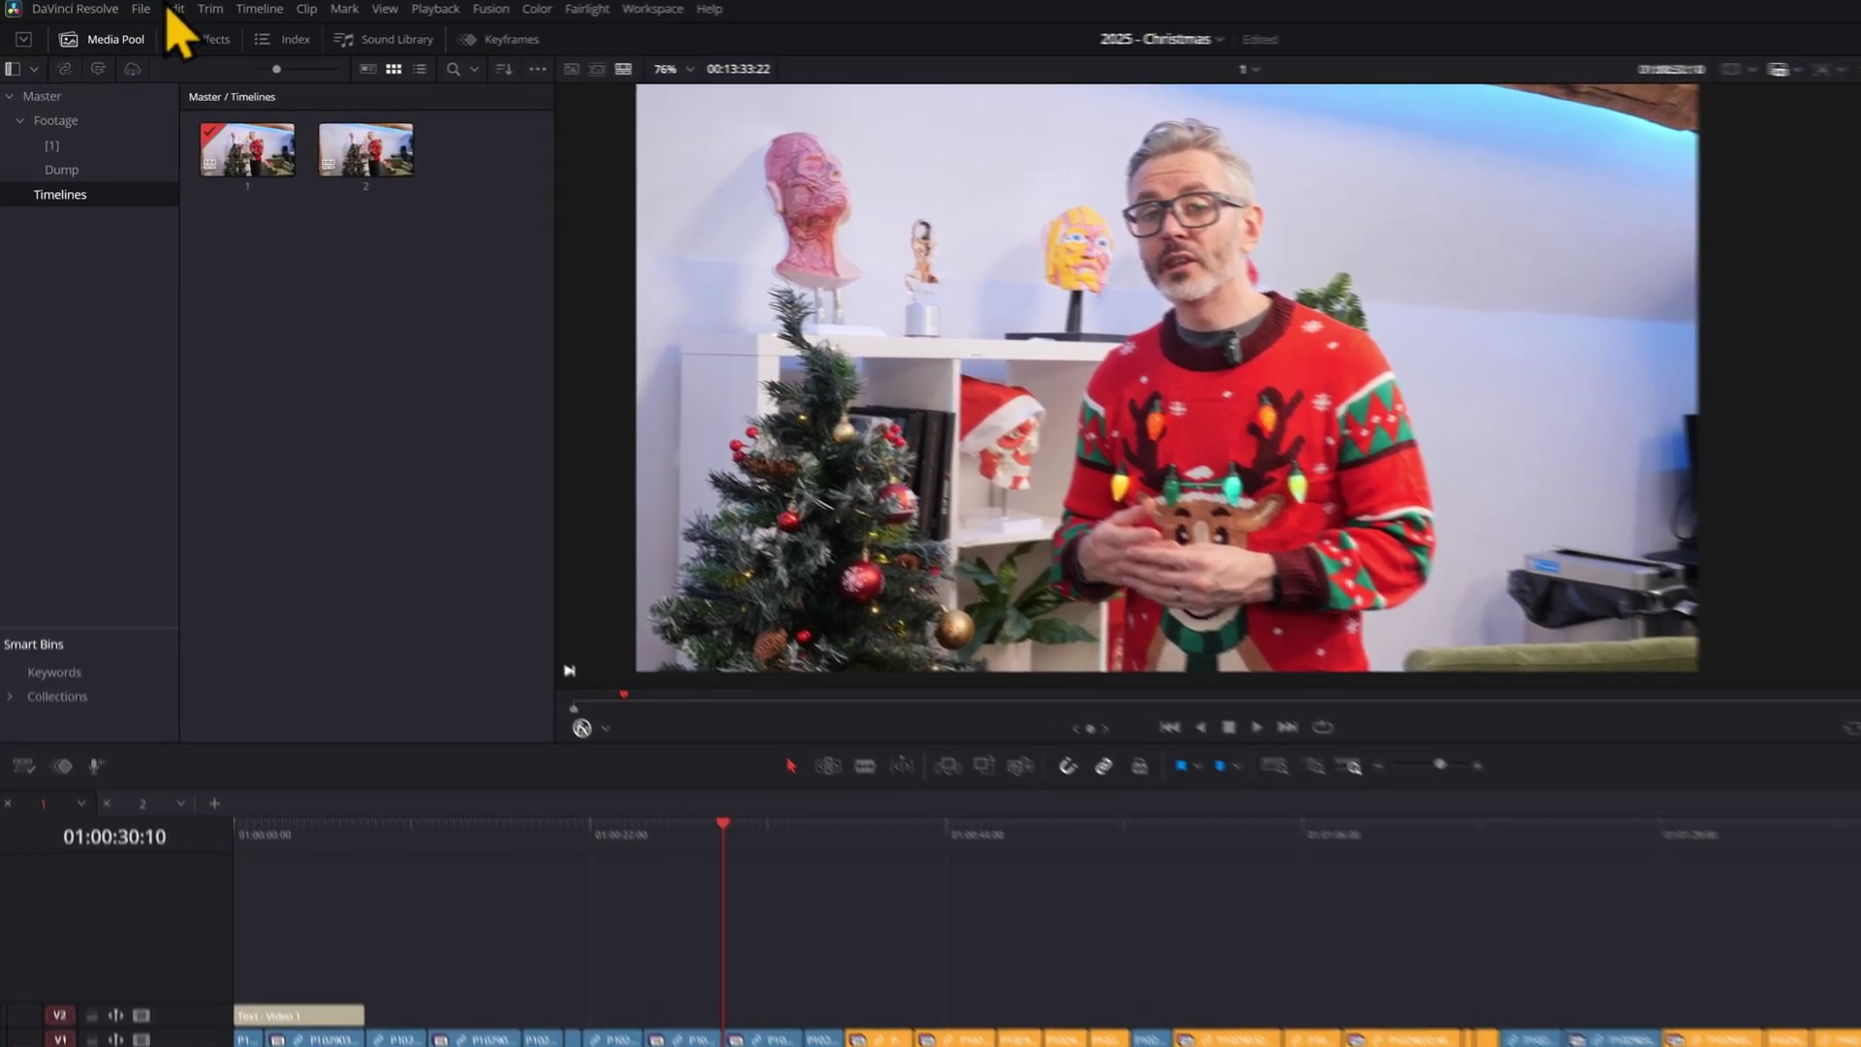
Step: Insert a gap across all tracks at the playhead at 01:00:30:10
click(142, 10)
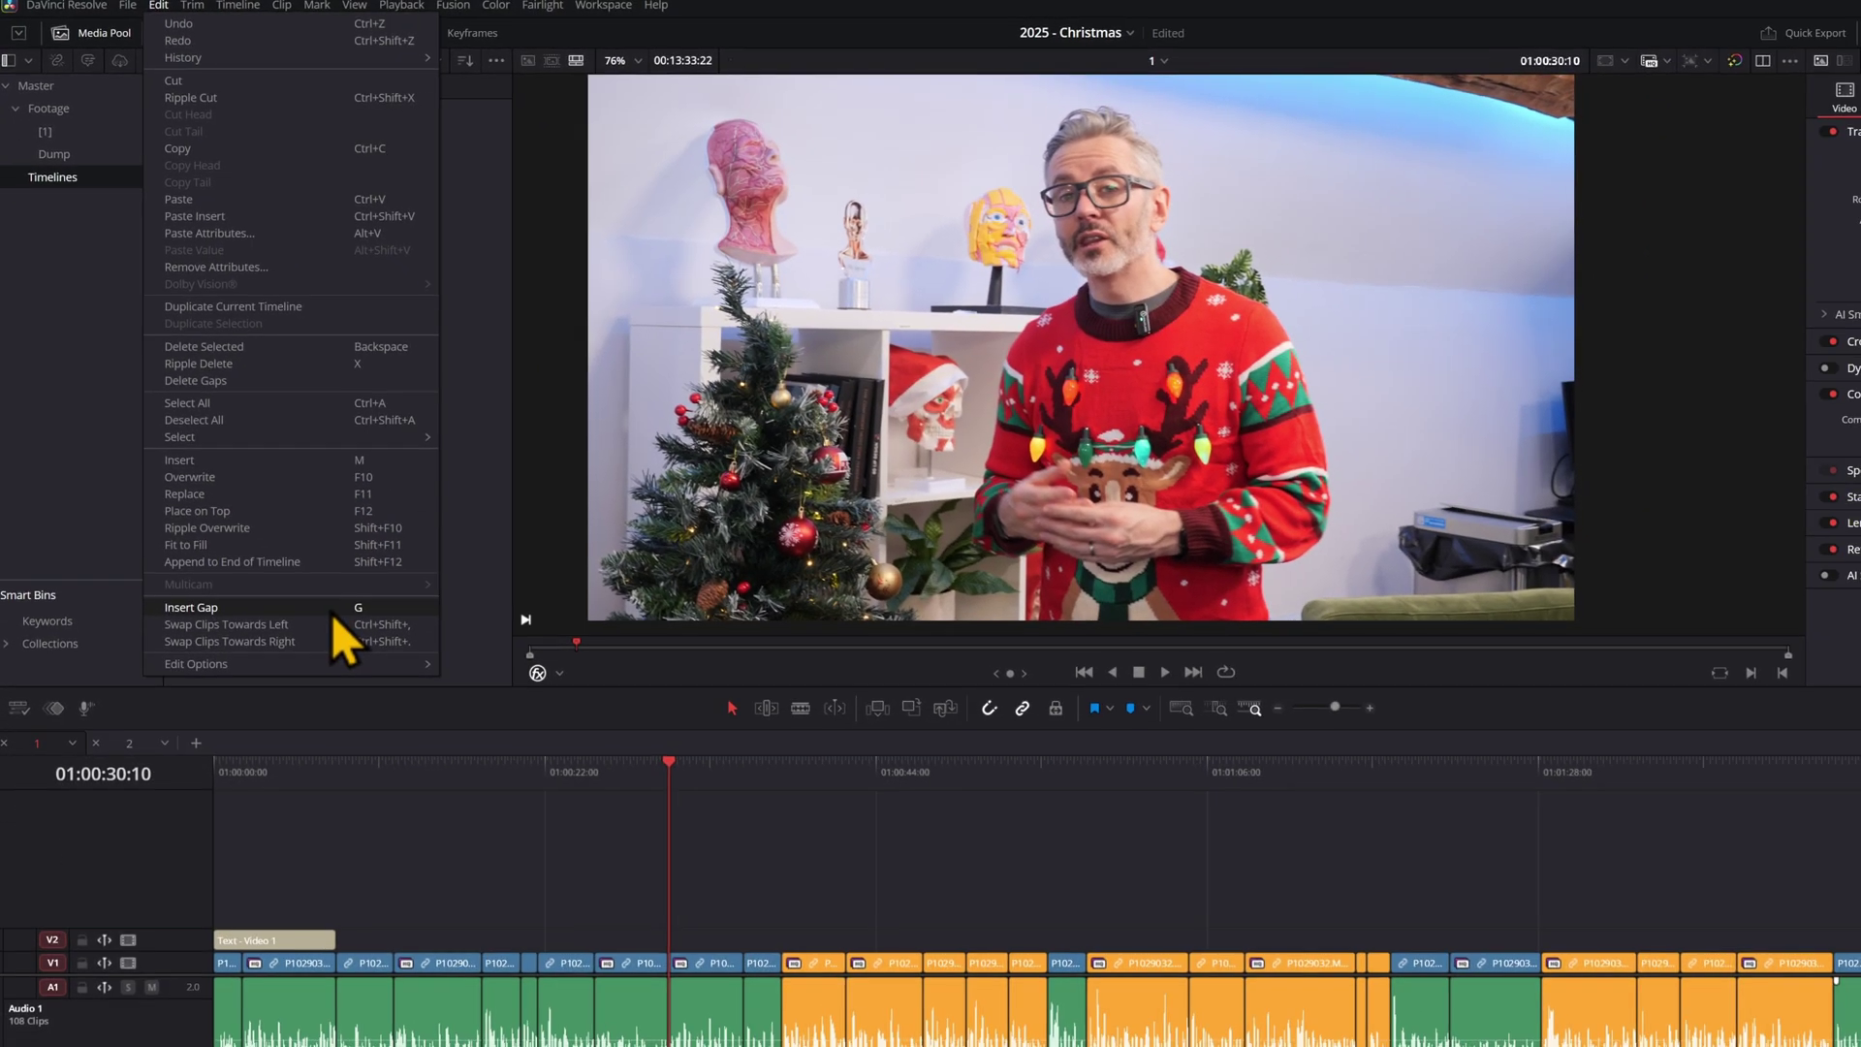
click(332, 610)
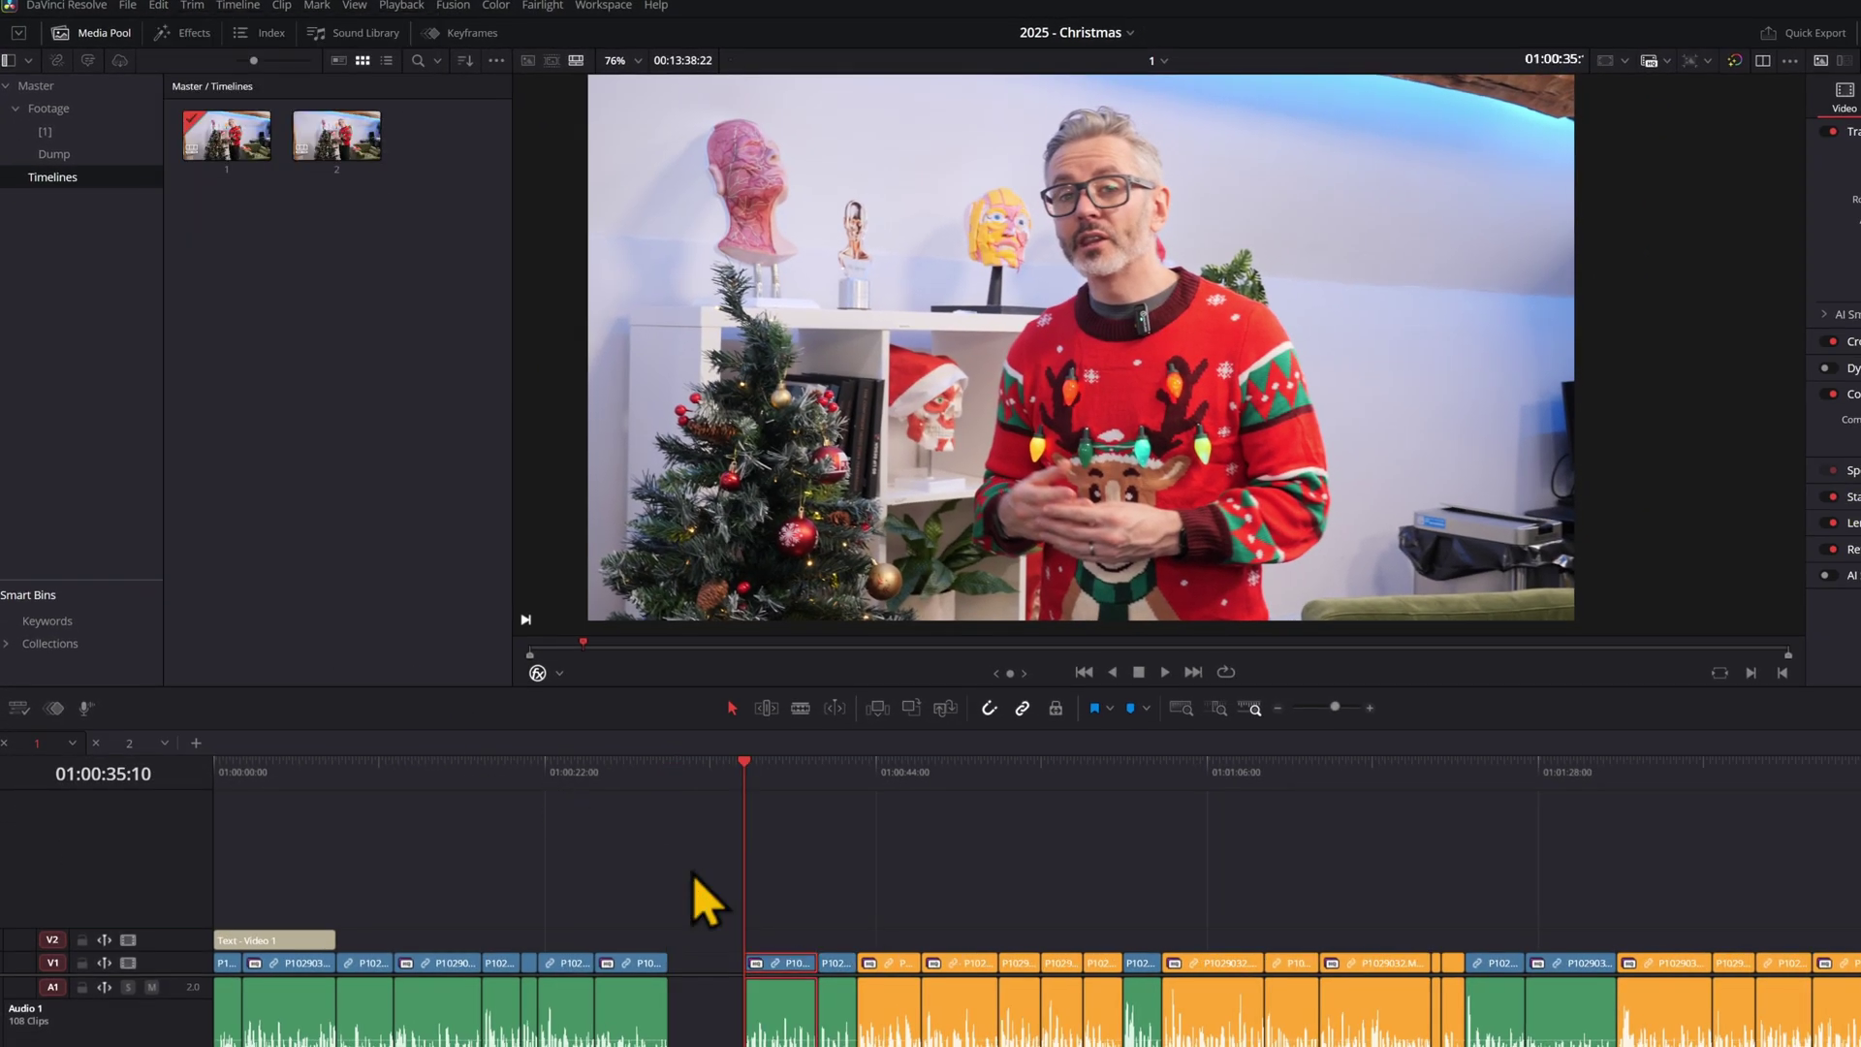
key(ctrl+=)
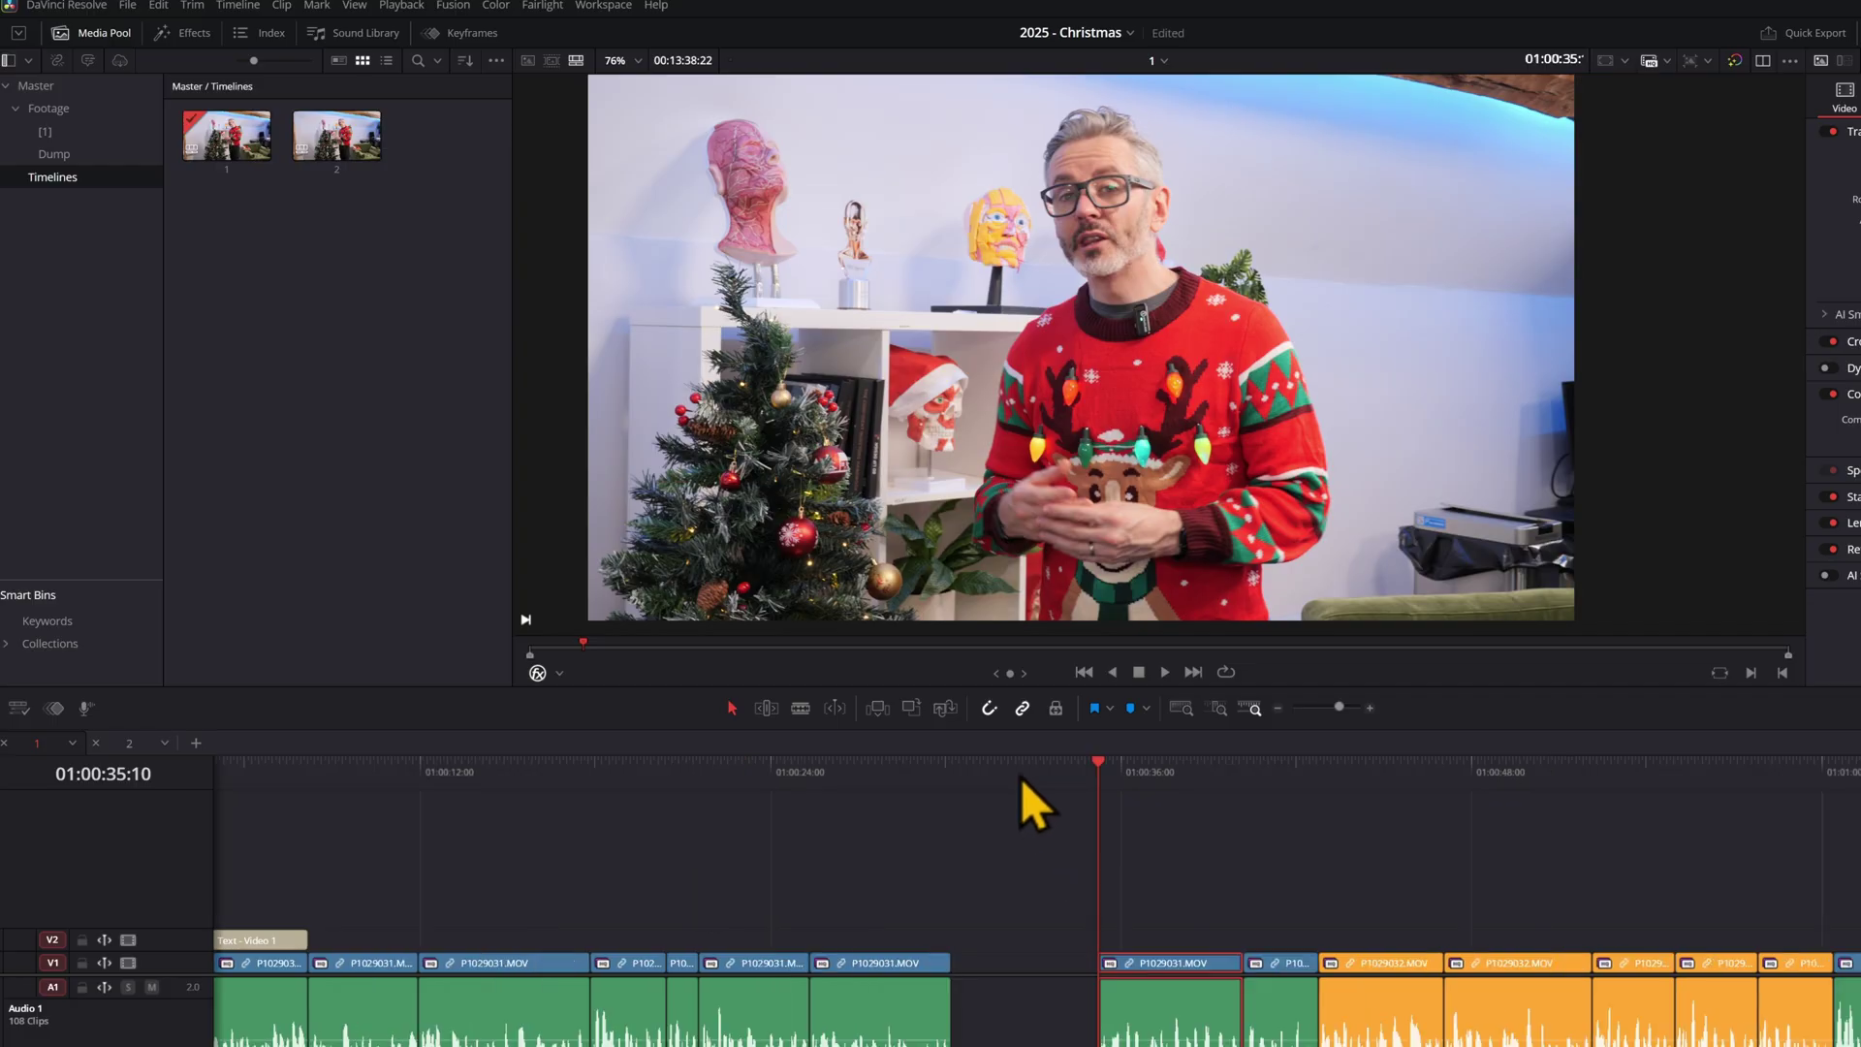
Step: Check the standard still duration in the user editing preferences, leaving the settings unsaved
click(64, 5)
click(92, 106)
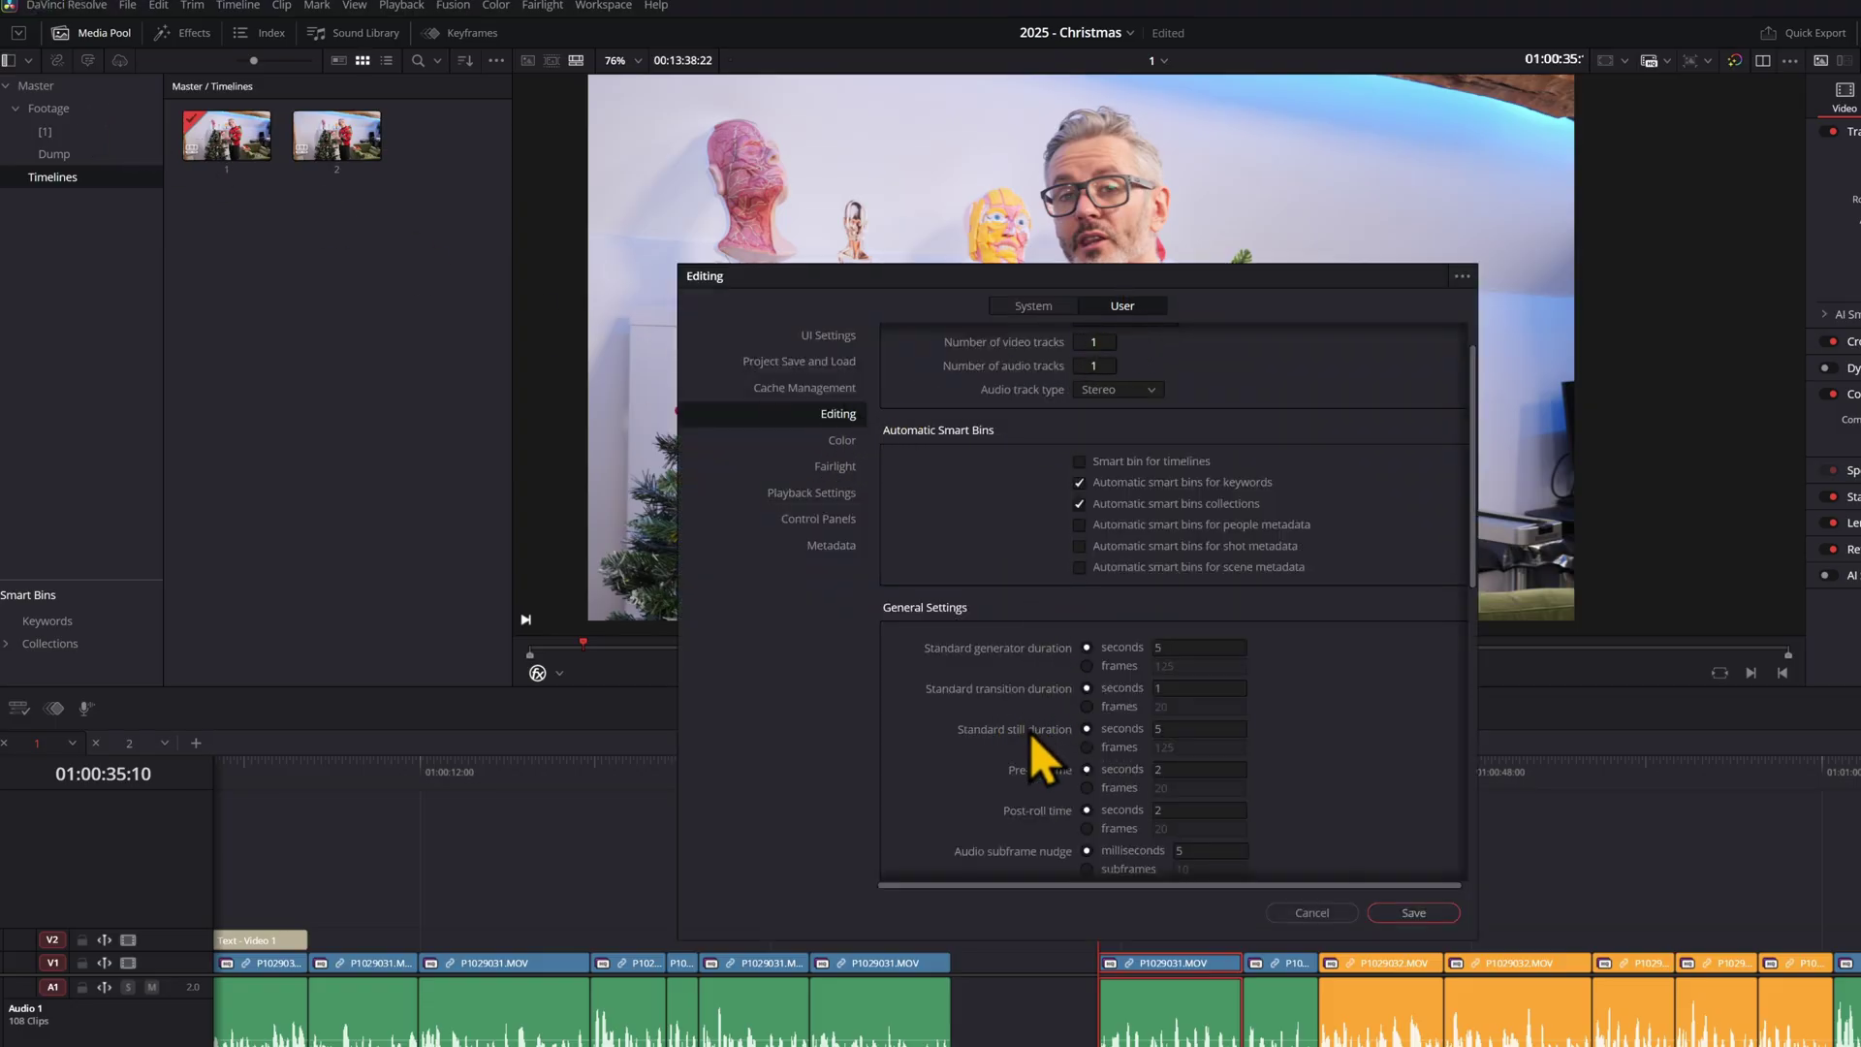
click(1176, 733)
click(1323, 911)
Step: Look up the shortcut assigned to the Insert Gap command in Keyboard Customization
click(69, 6)
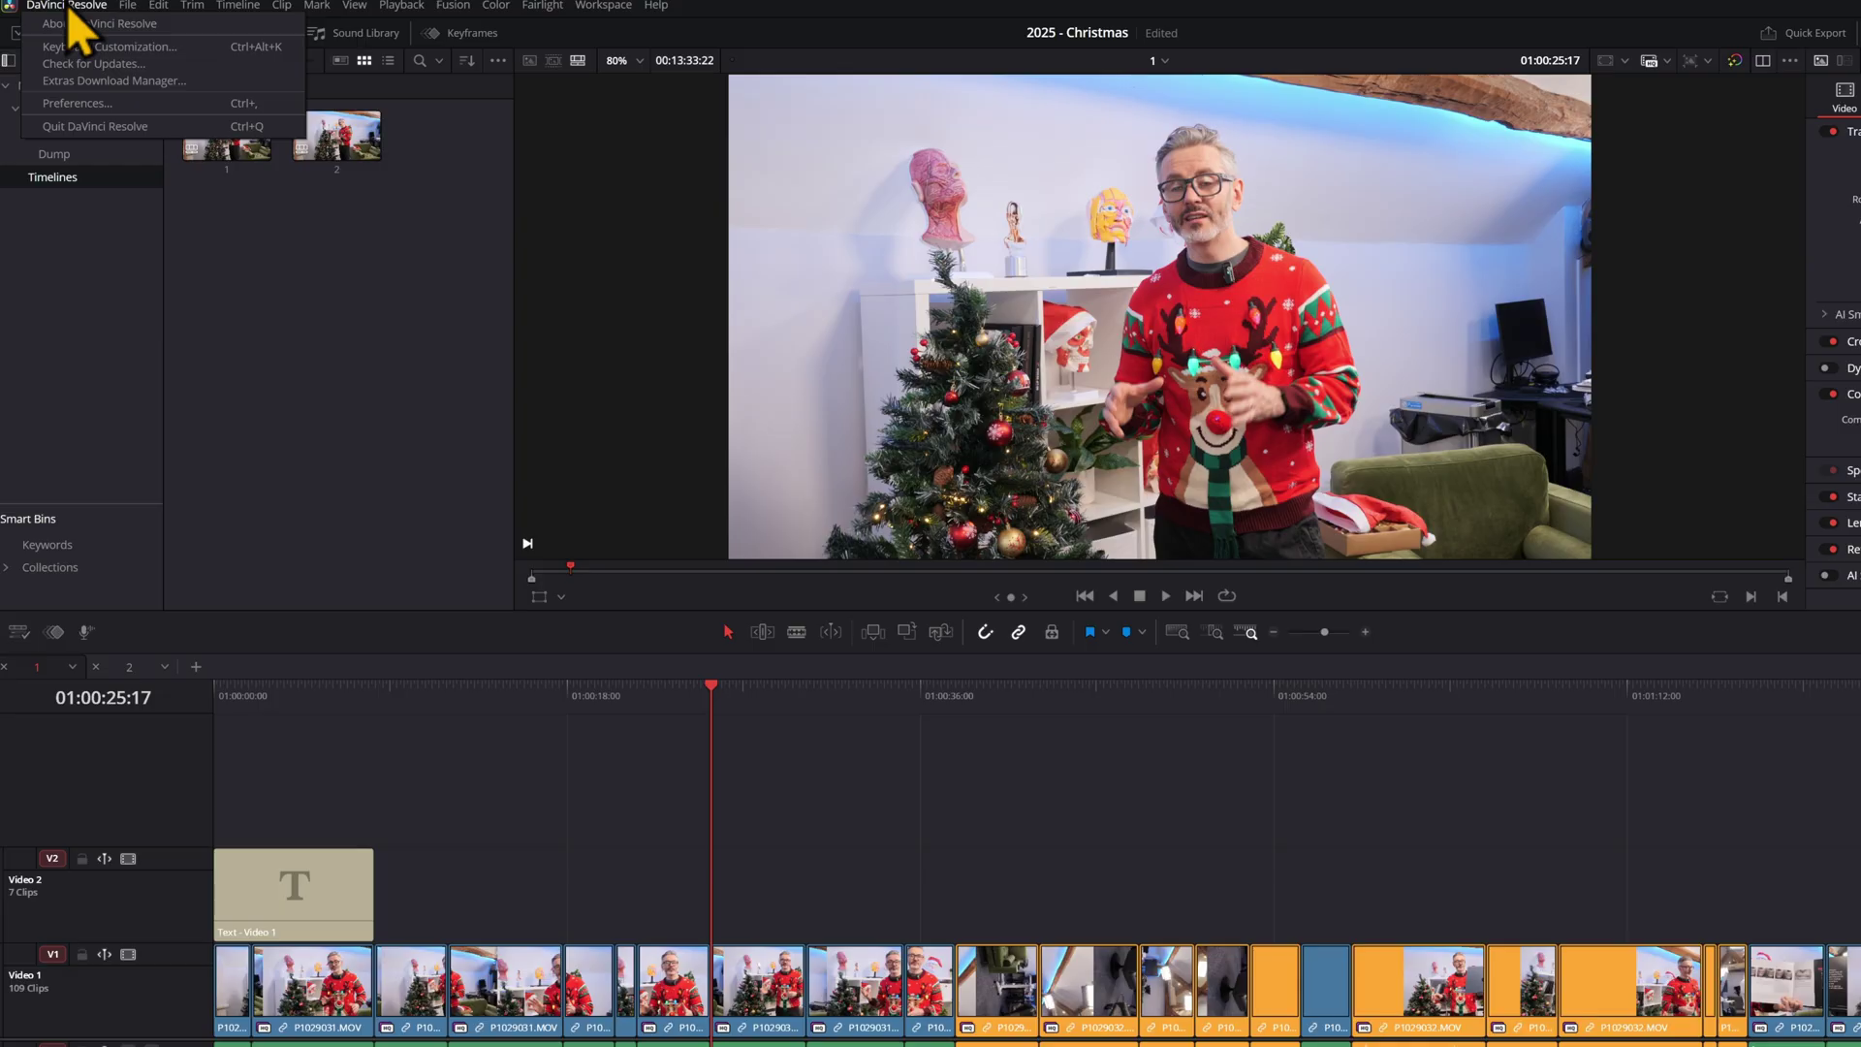
click(106, 46)
click(1473, 503)
text(insert gap)
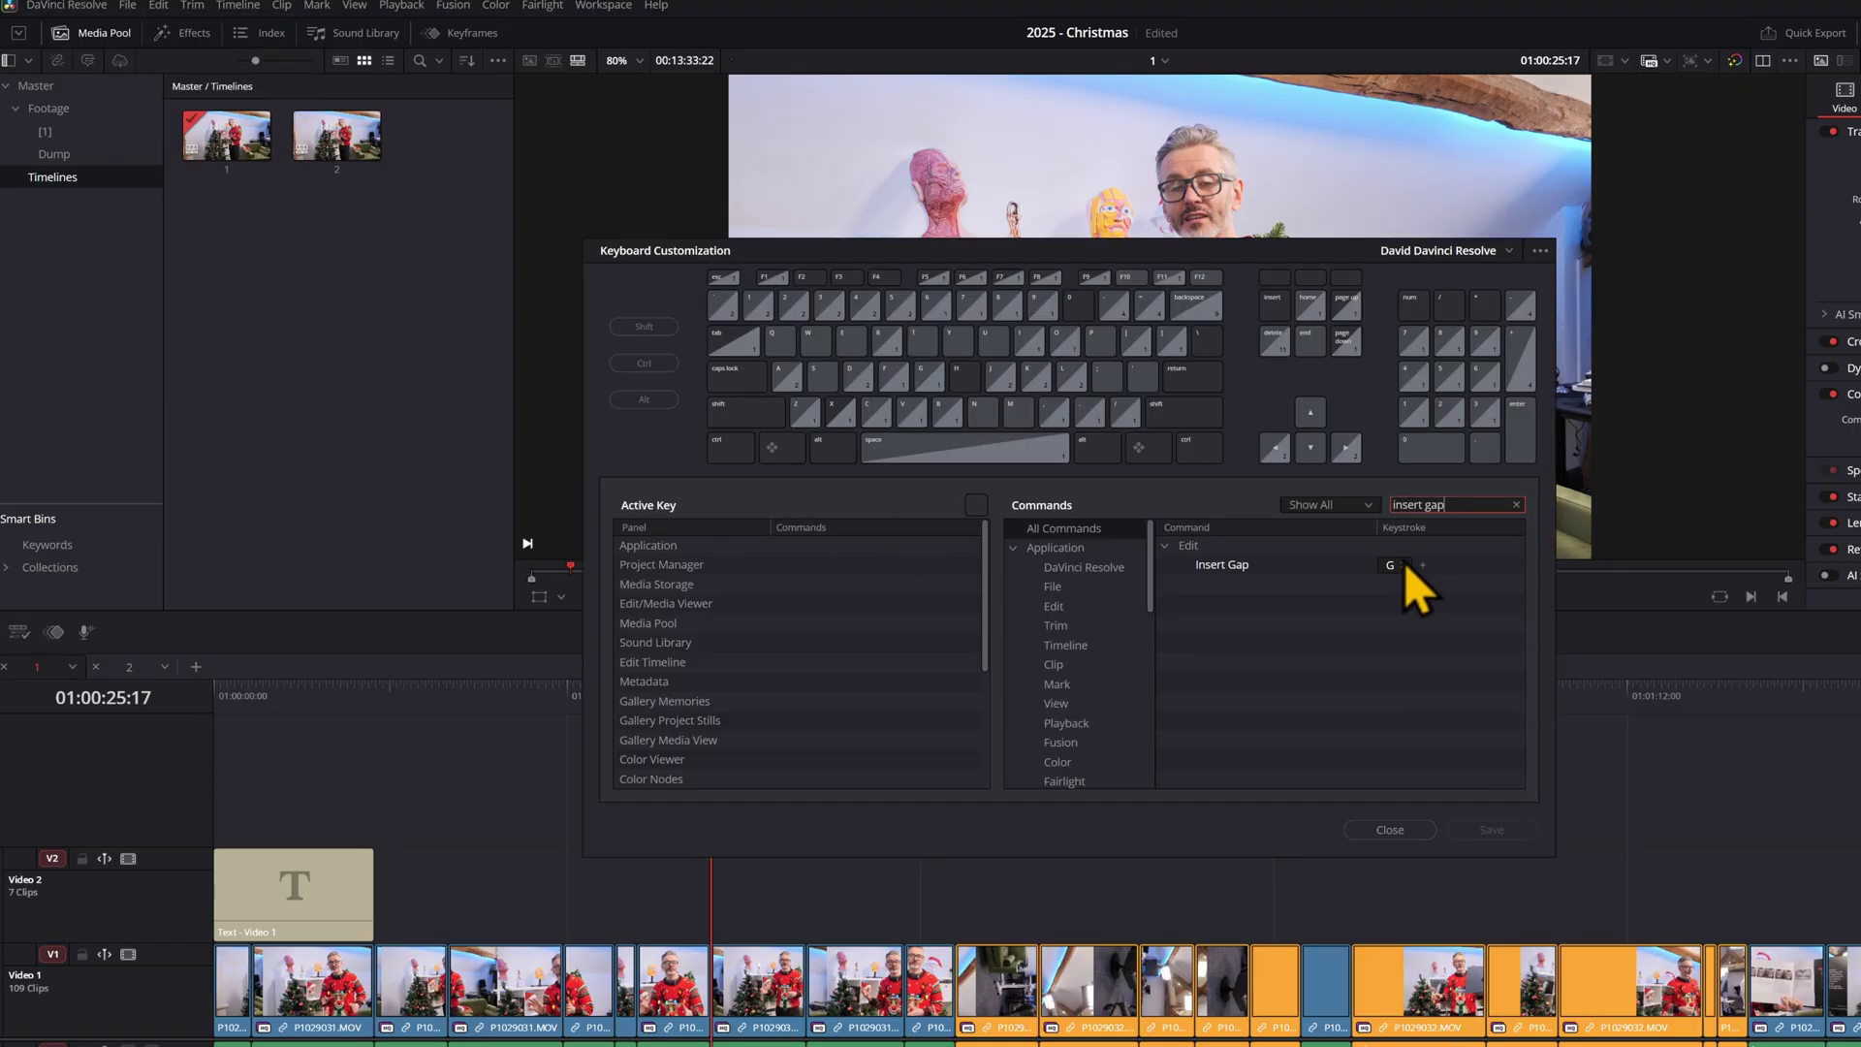
mouse_move(1396, 572)
click(1355, 831)
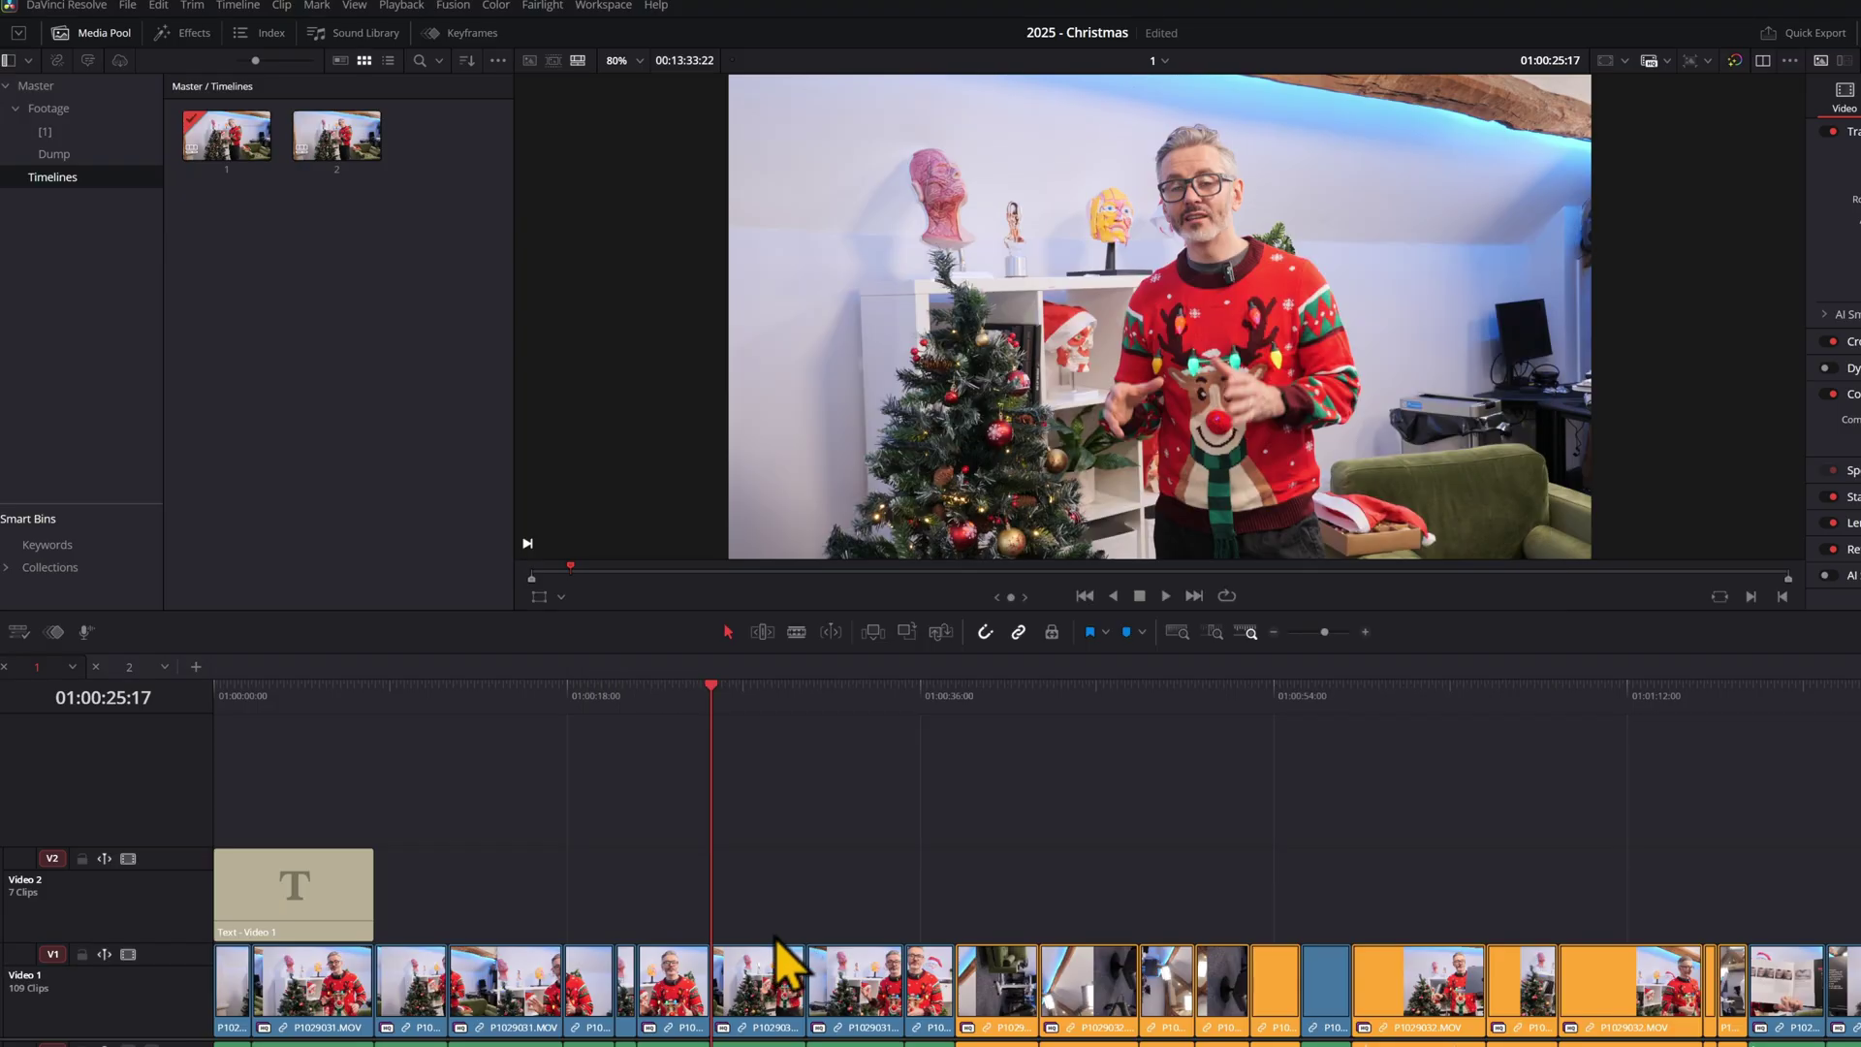
Step: Insert a gap at the playhead at 01:00:25:17 and undo it
key(g)
key(ctrl+z)
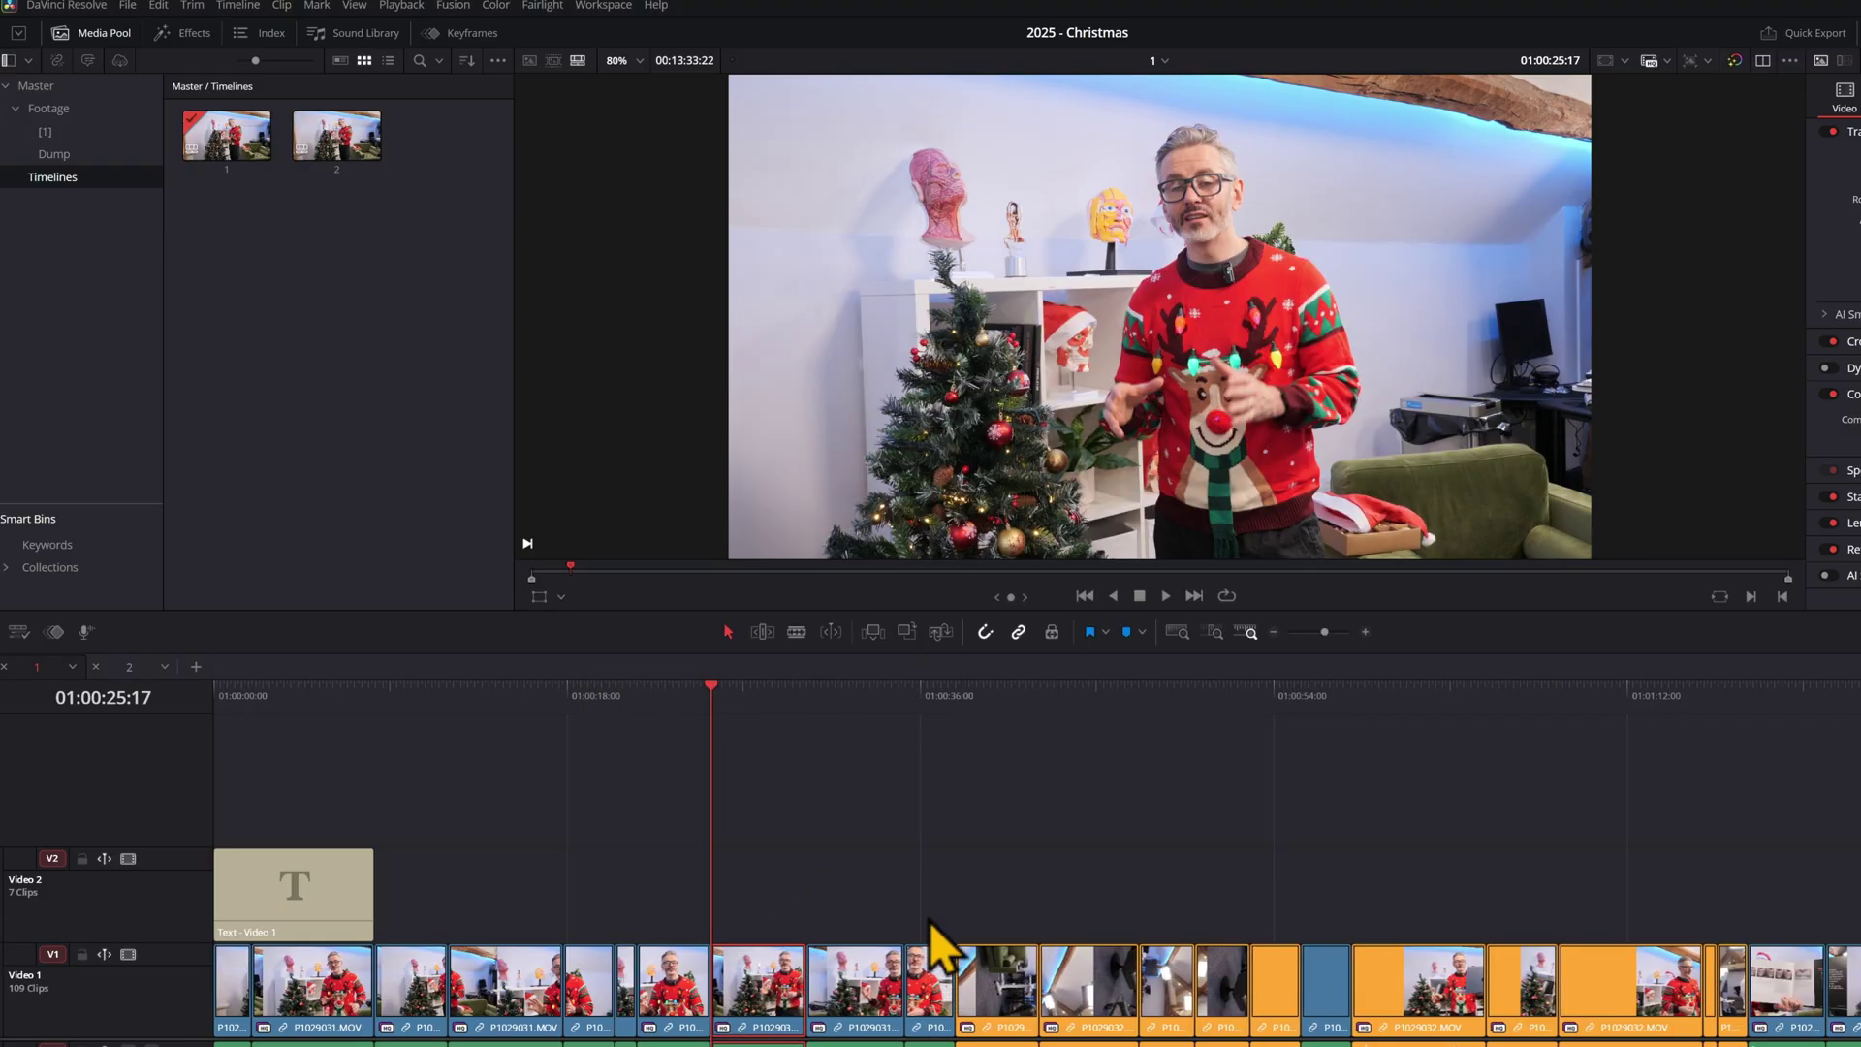
scroll(783, 911, down, 2)
key(ctrl+=)
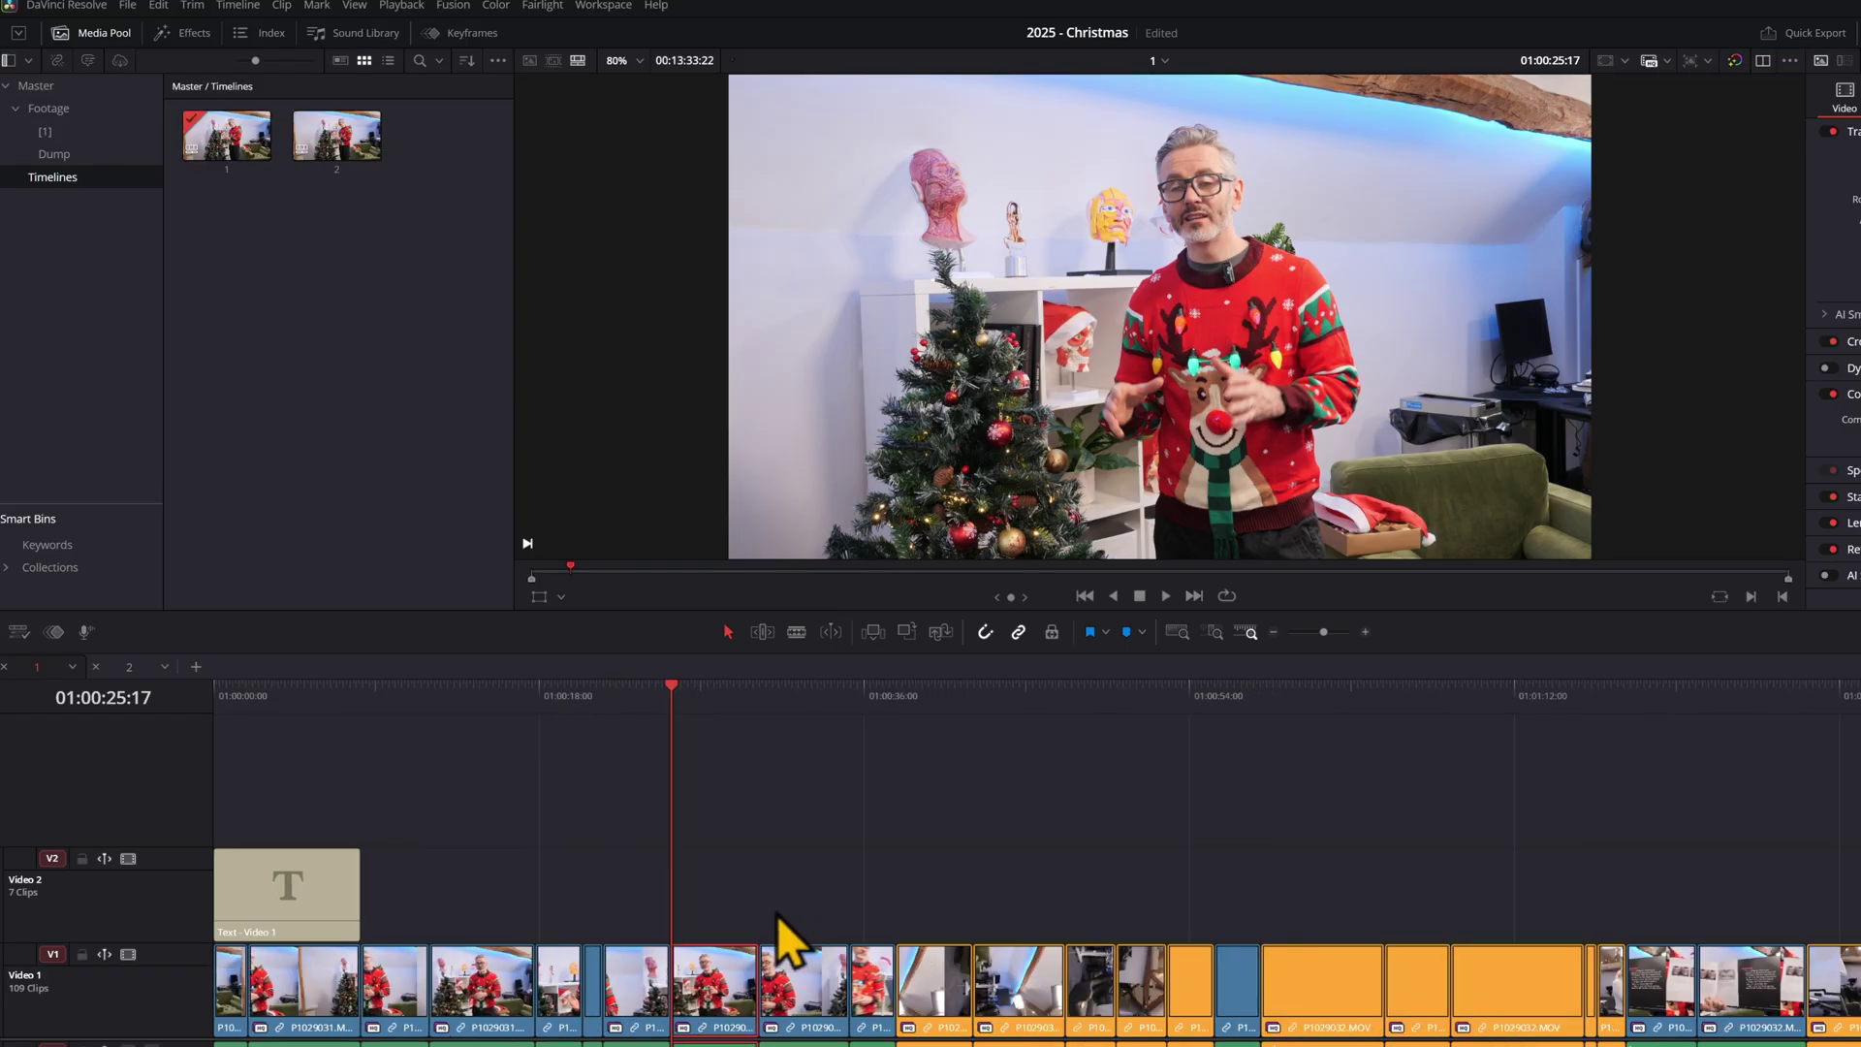
Step: Shift all the clips from 01:00:25:17 onward to a later time and undo the move
key(y)
drag(696, 993, 860, 995)
key(ctrl+z)
Step: Try selecting the clips forward from 01:00:05:17, clear the selection, and insert a gap through the title and video clips and undo it
click(312, 691)
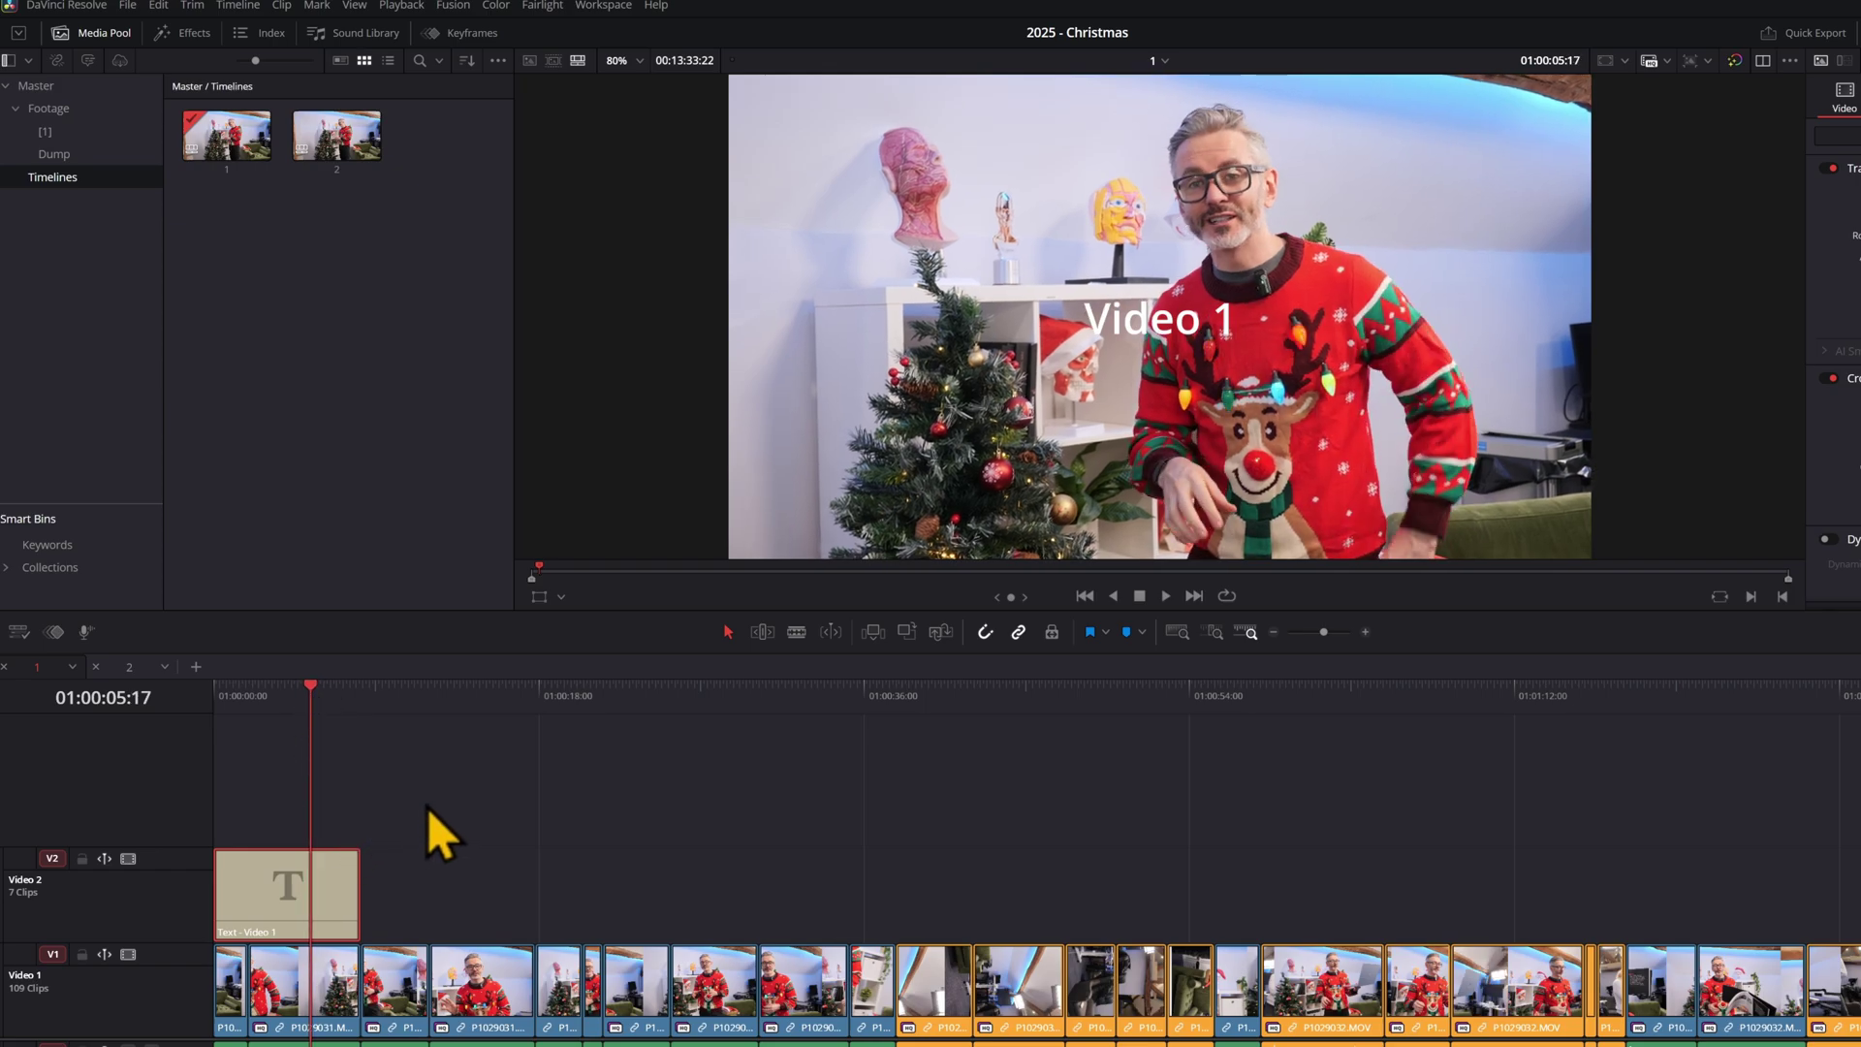
key(y)
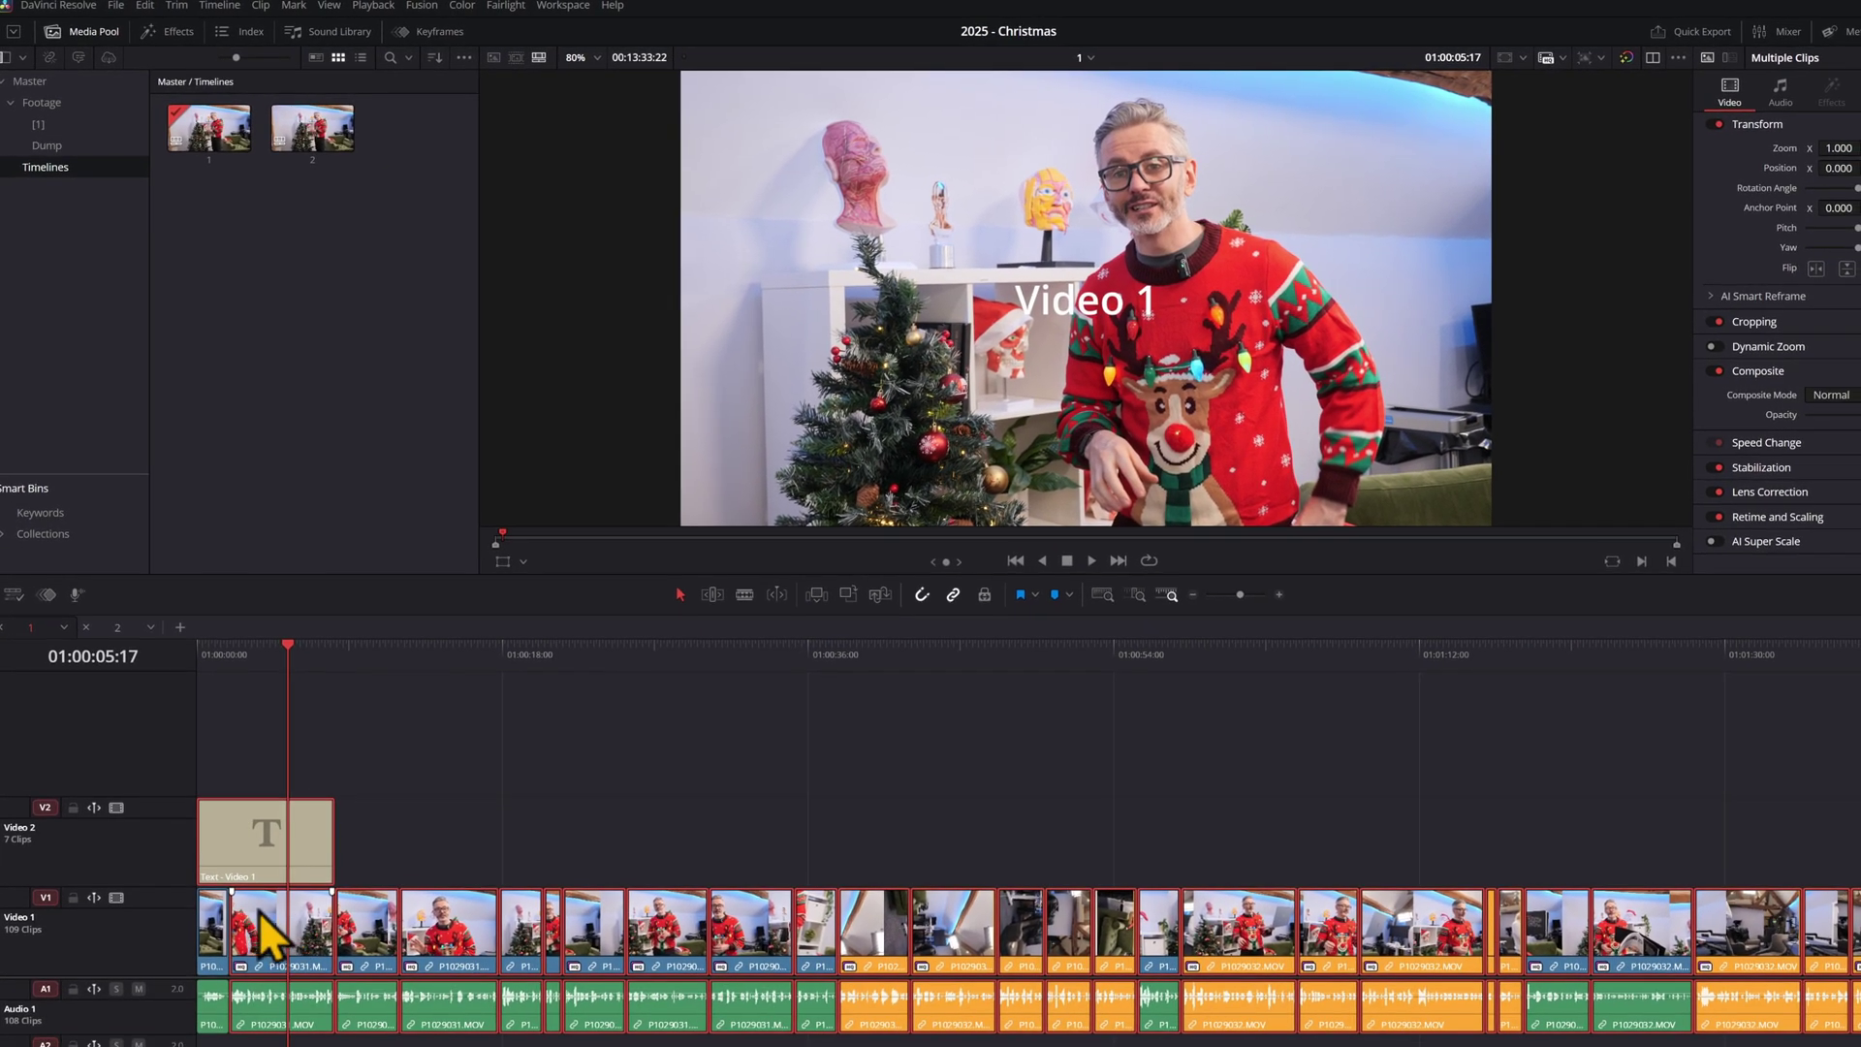
click(295, 839)
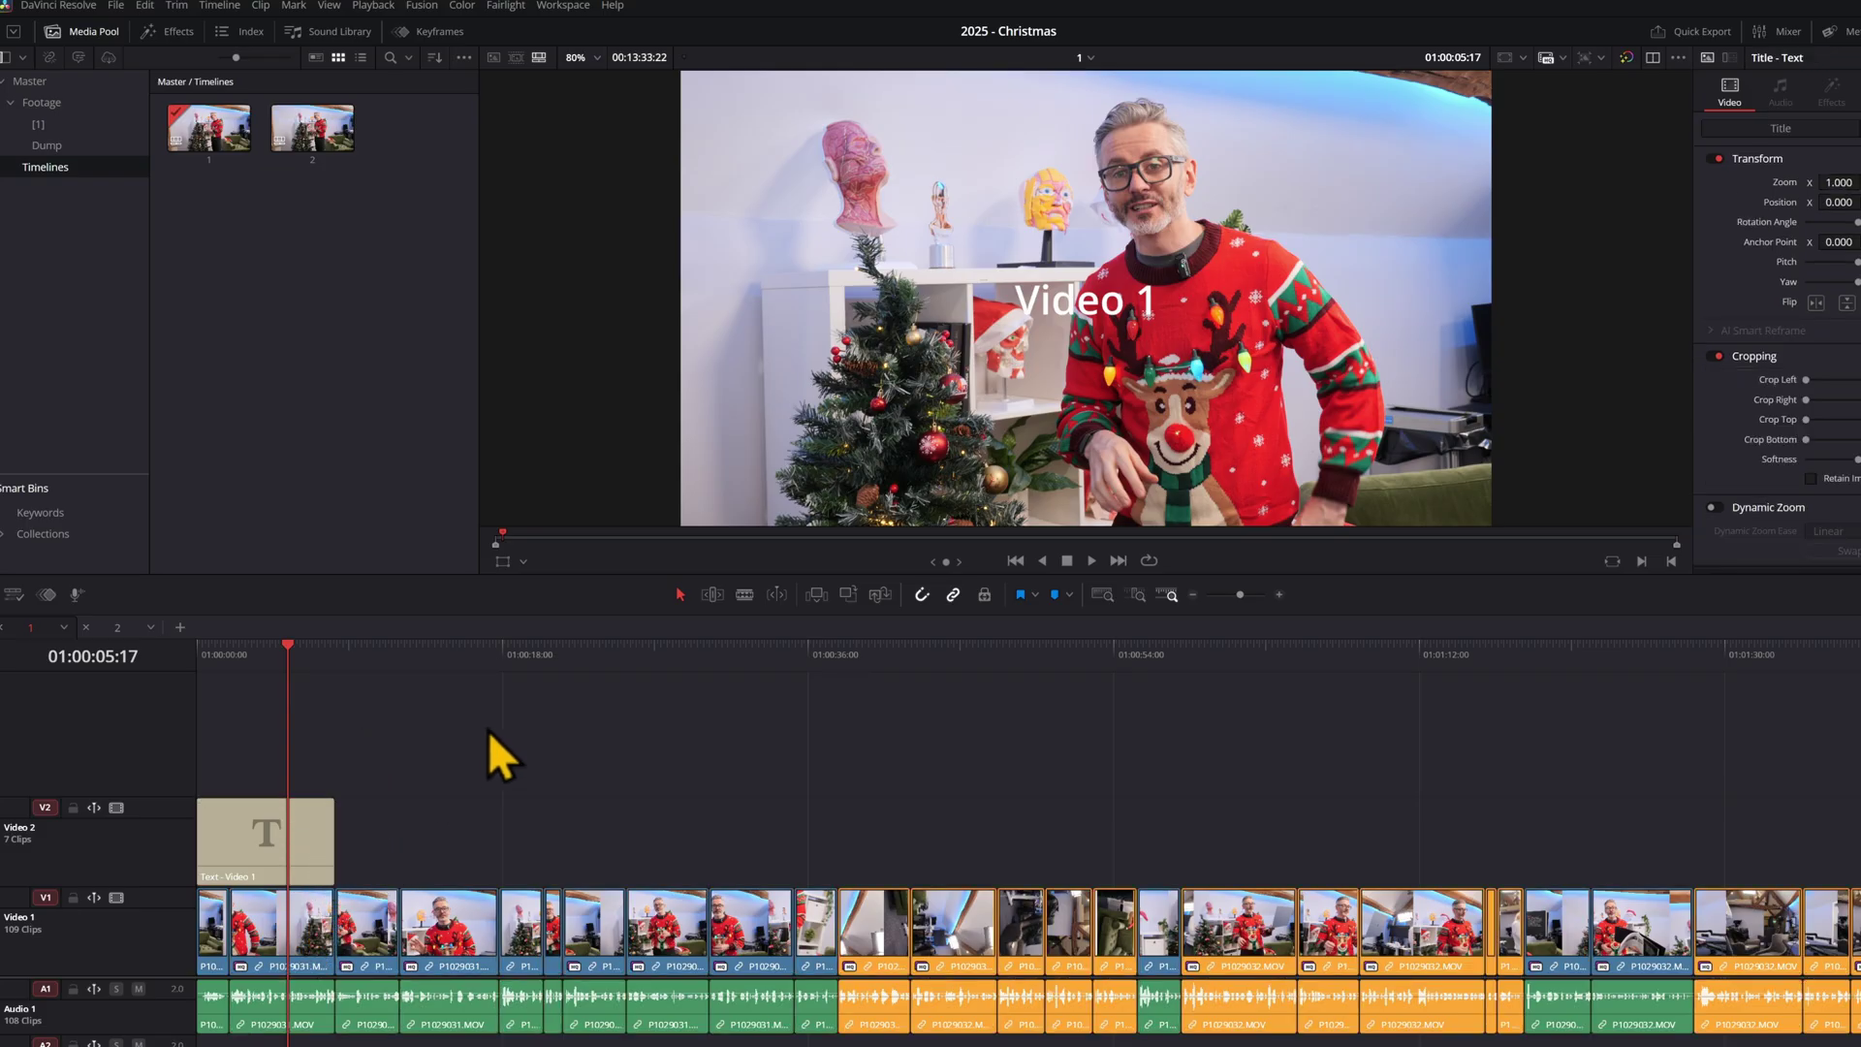
key(F9)
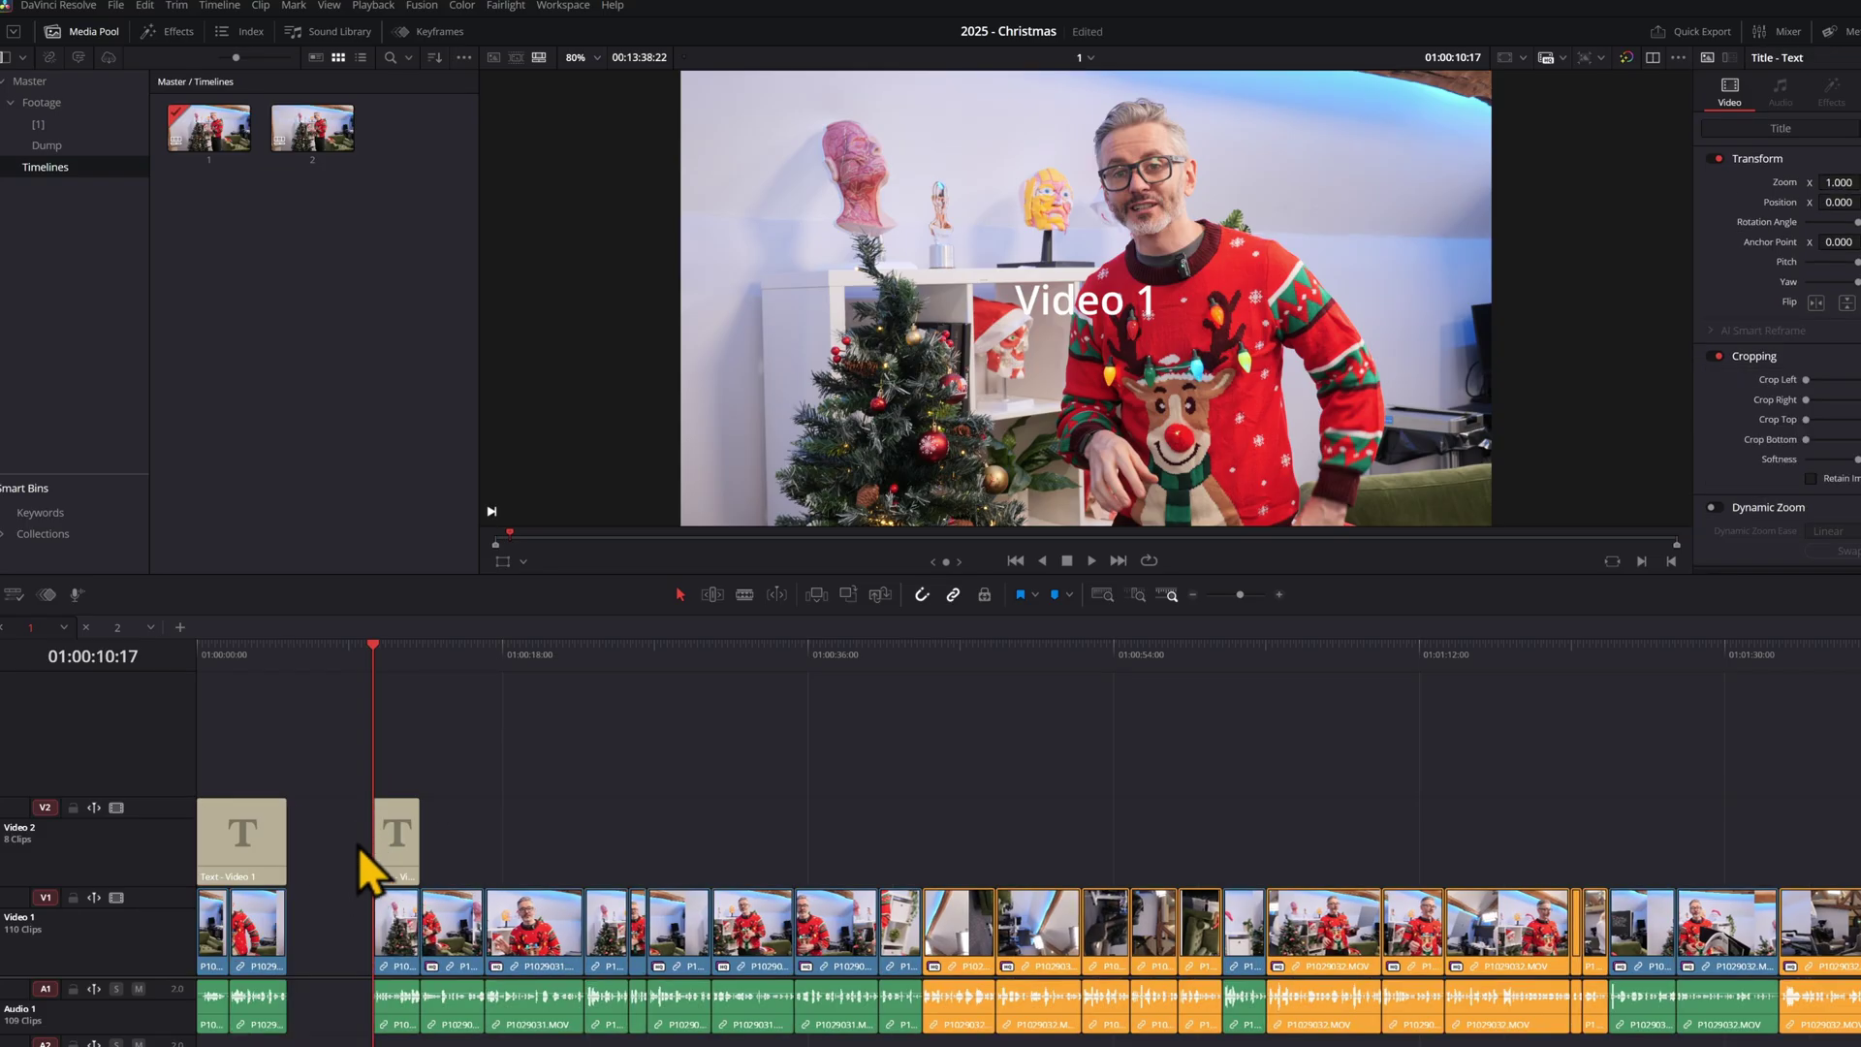
key(ctrl+z)
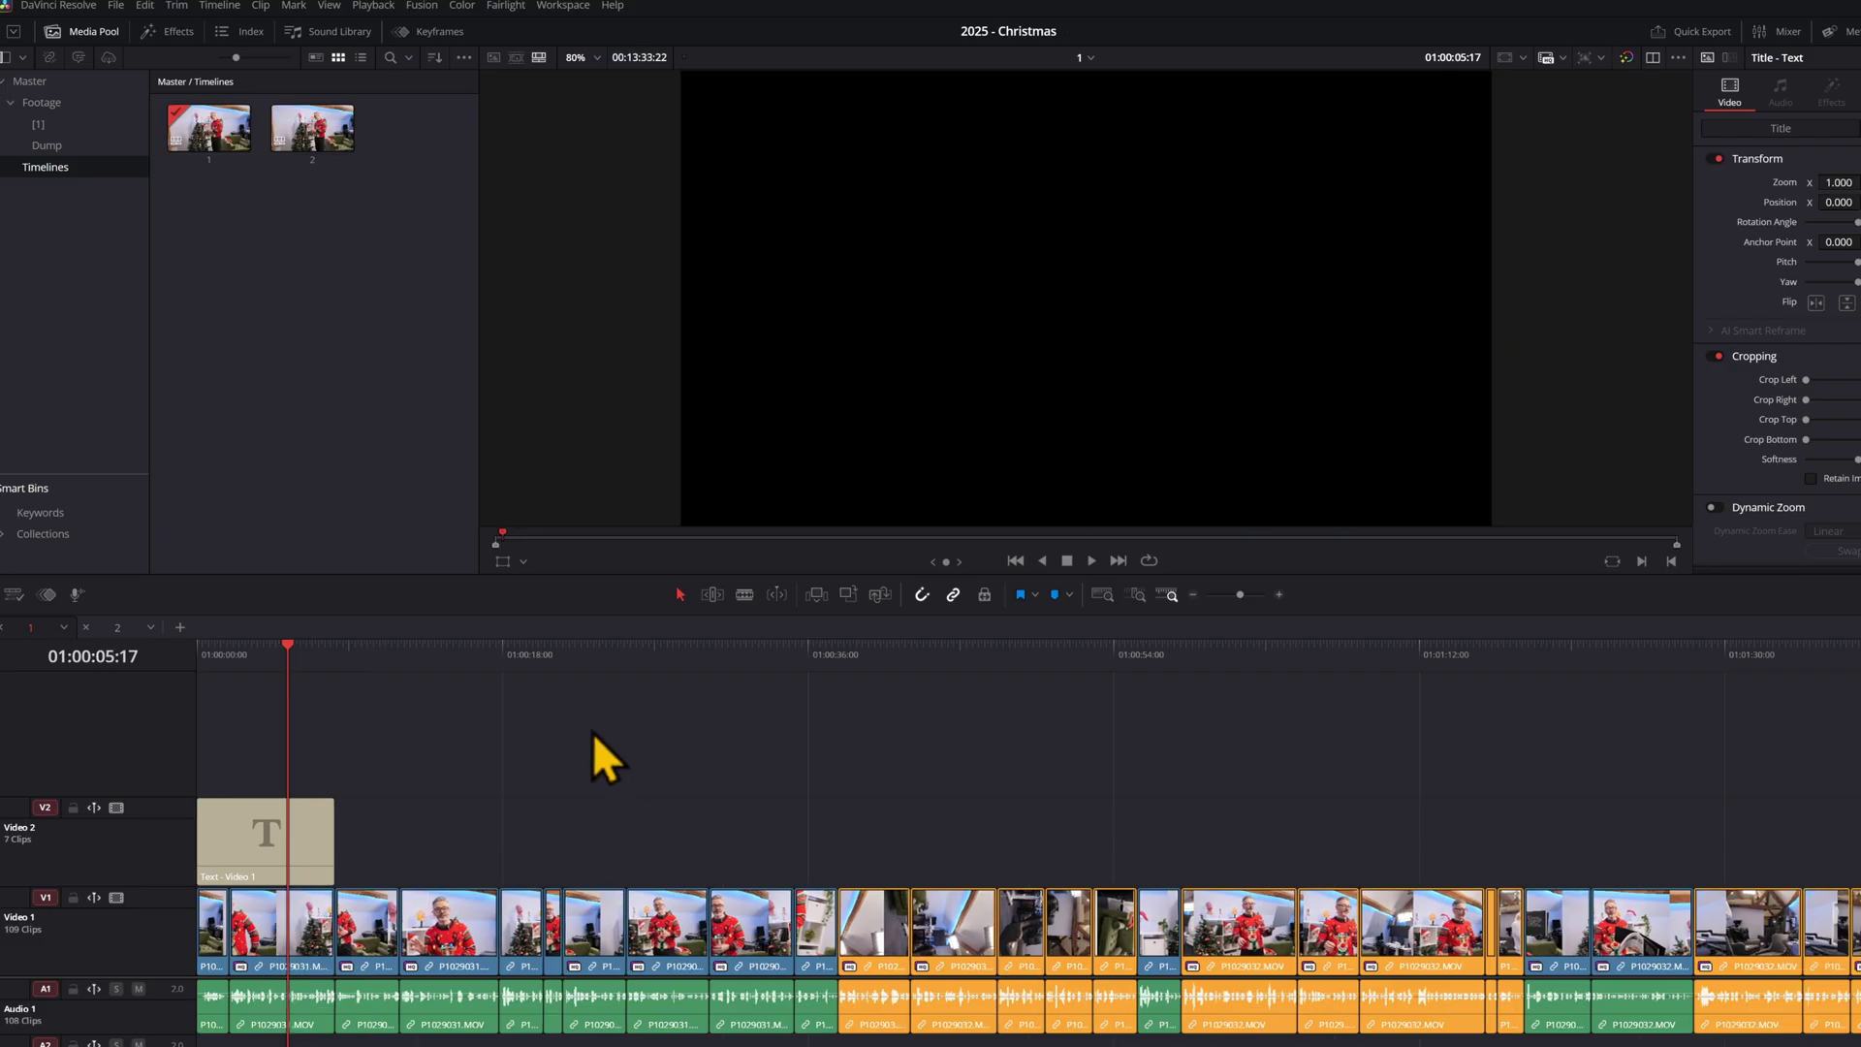
Step: Insert a 10-frame gap at the cut at 01:00:25:17, inspect it closely and undo it
click(628, 645)
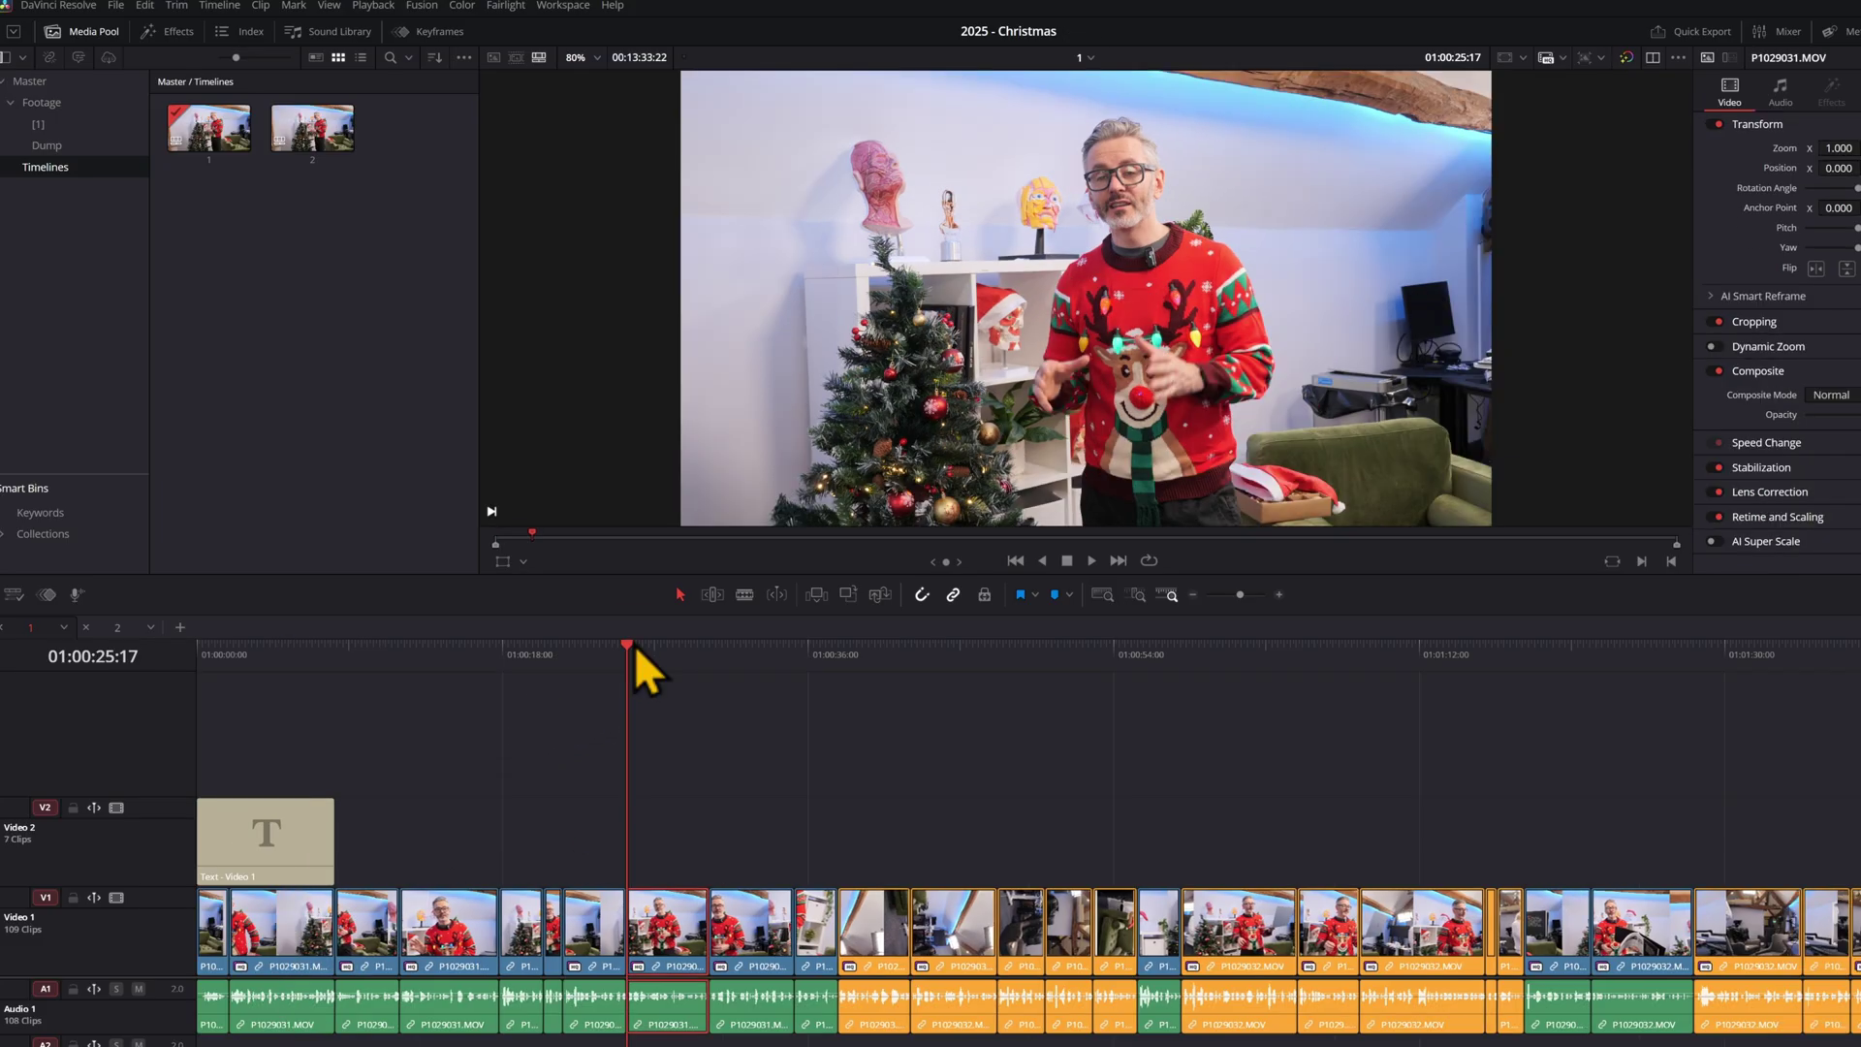
key(plus)
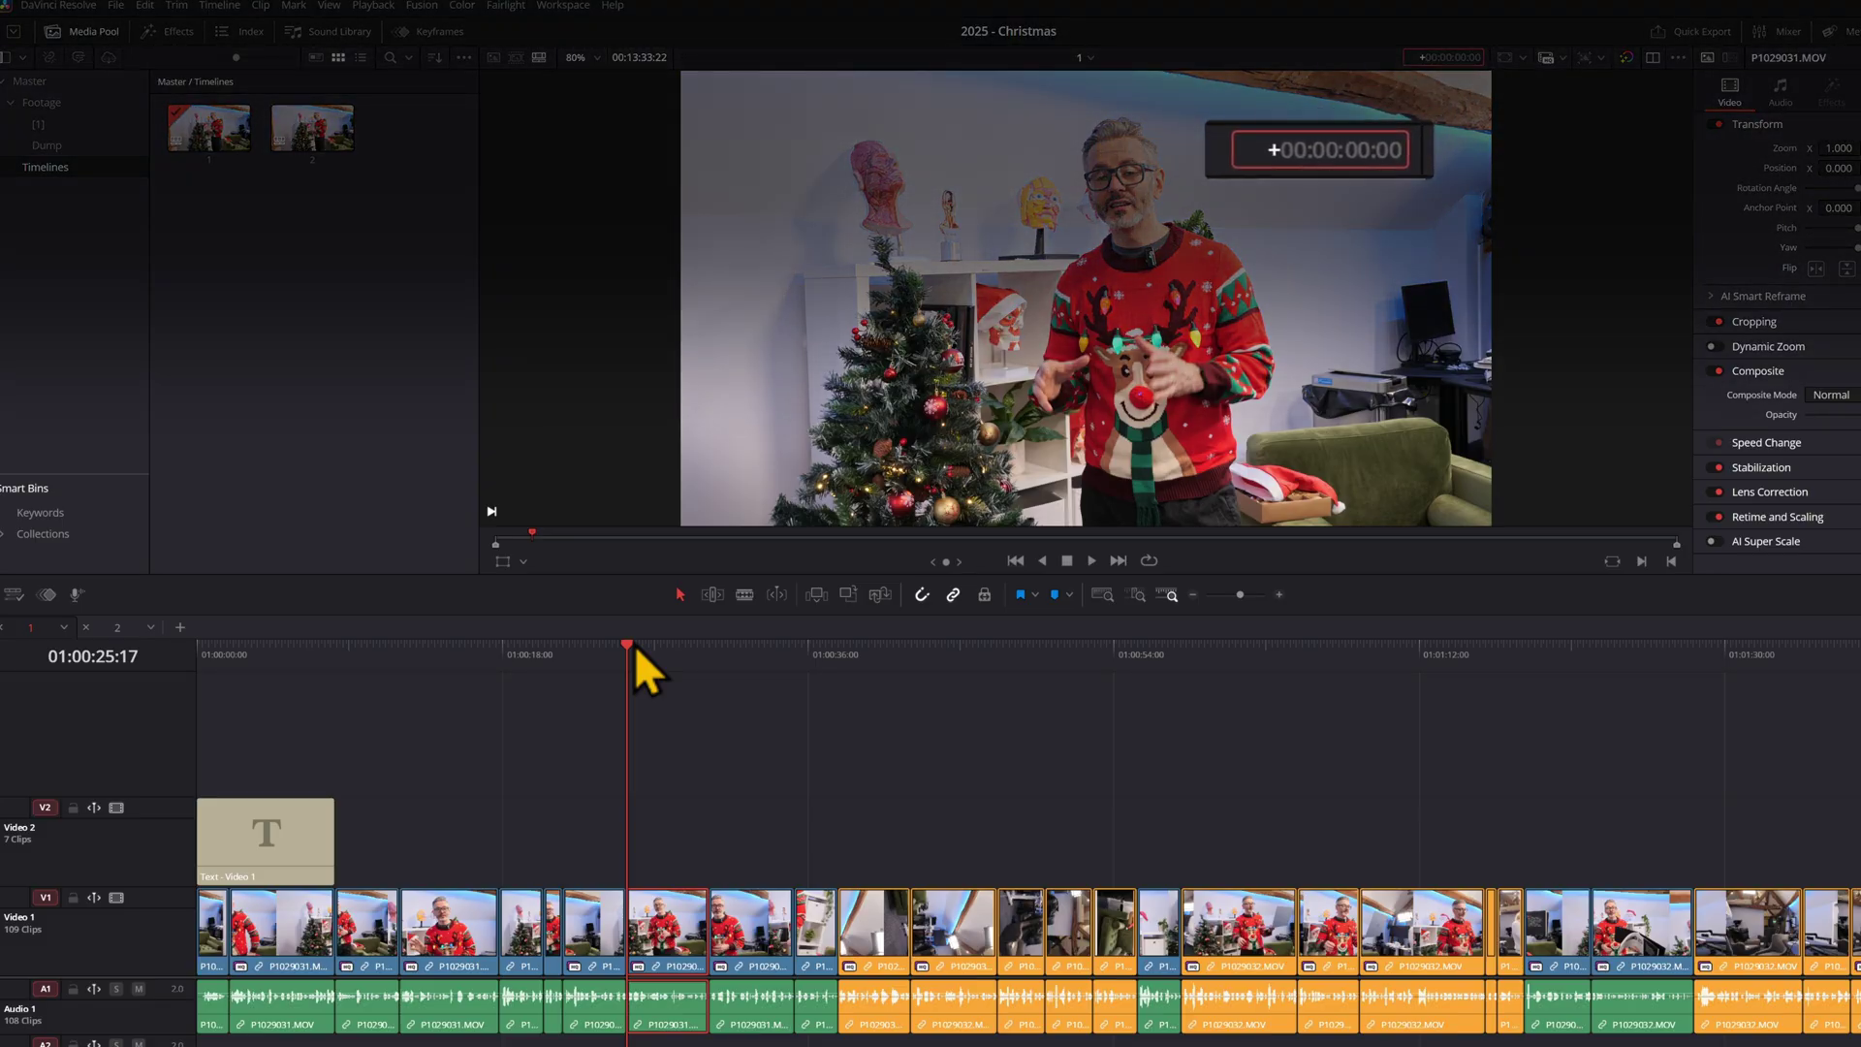
text(10)
key(Return)
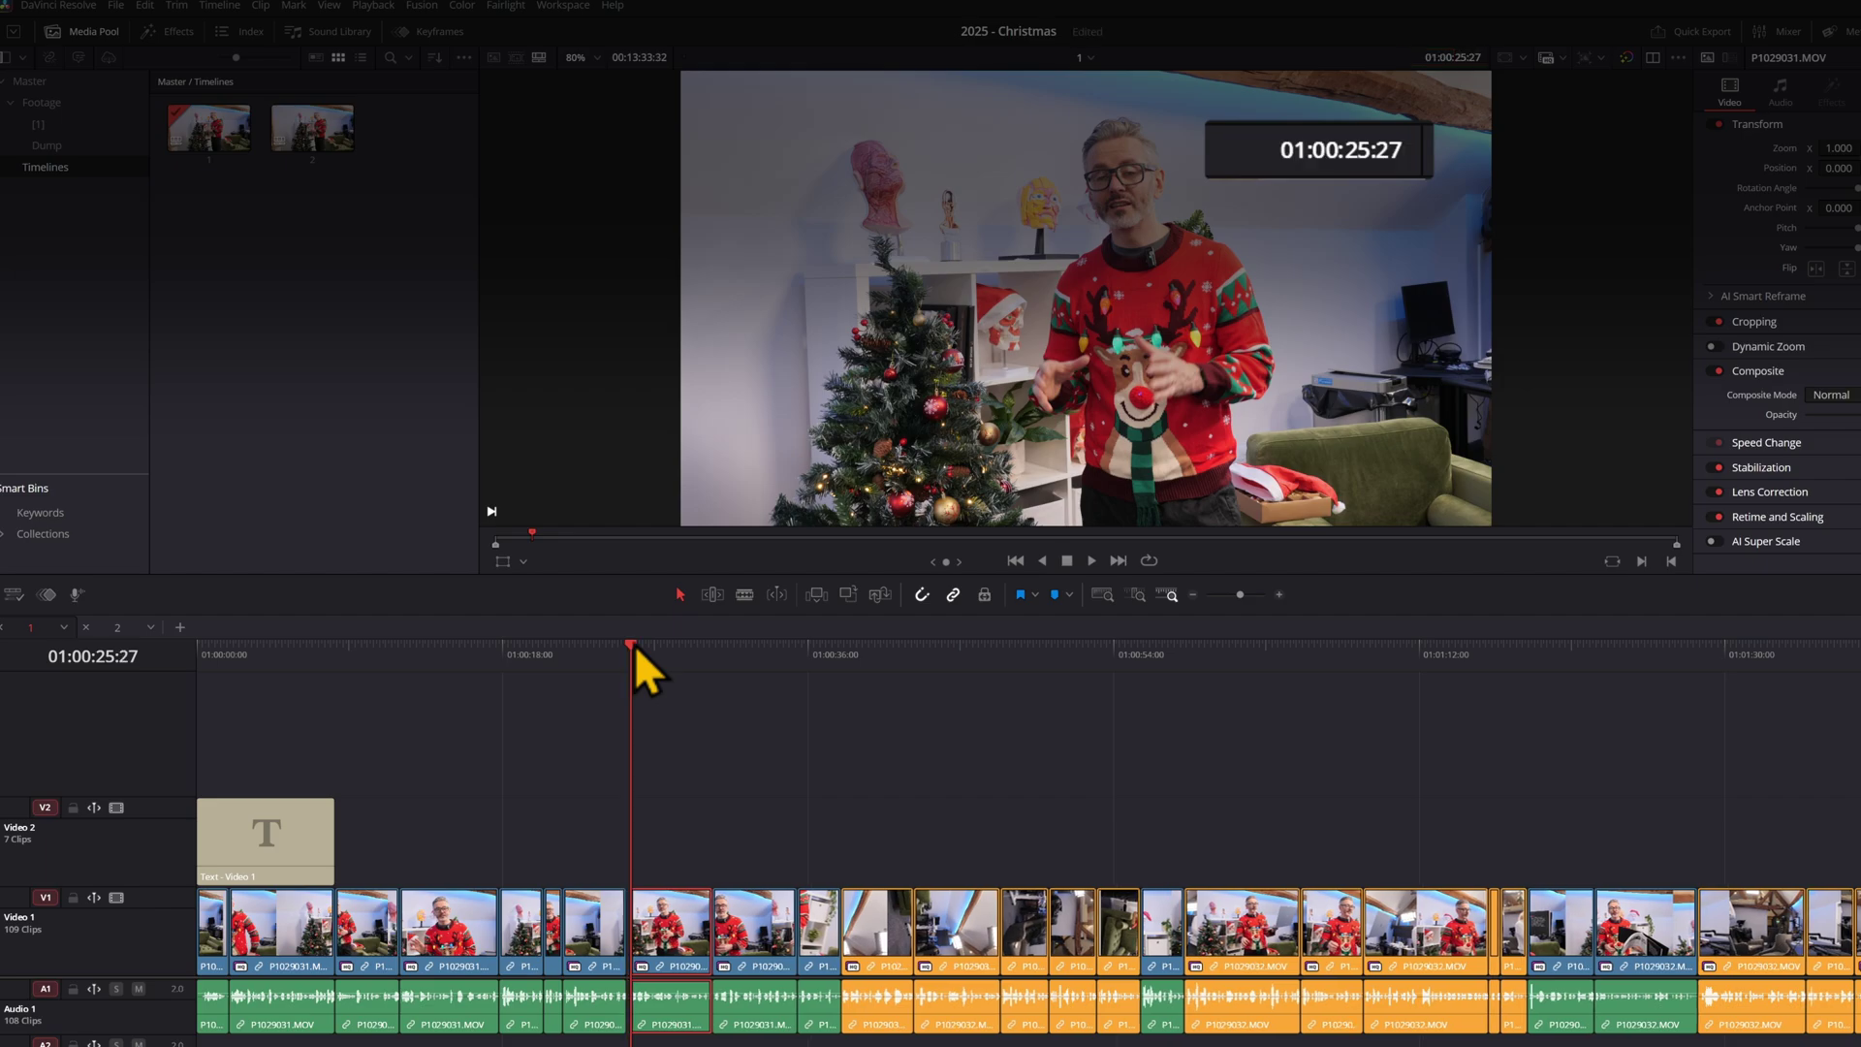
key(ctrl+equal)
key(ctrl+equal)
key(ctrl+equal)
key(ctrl+equal)
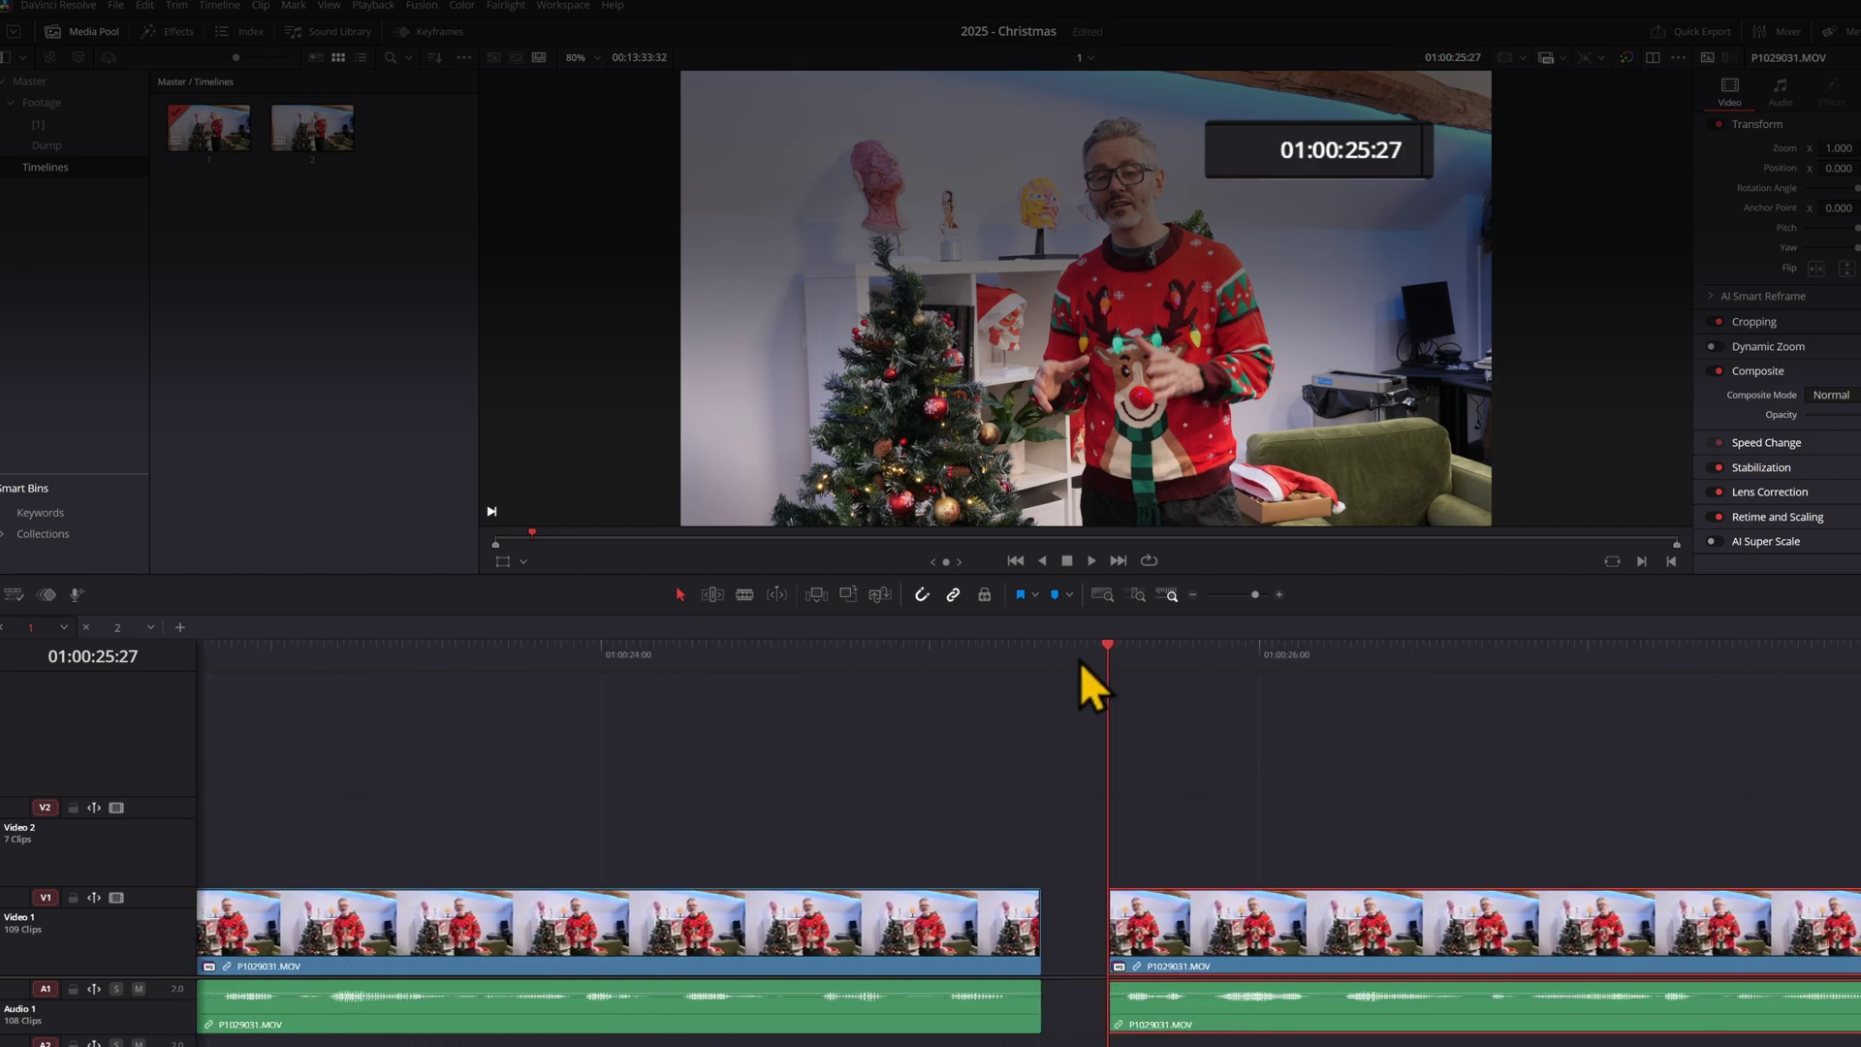
click(1039, 662)
key(ctrl+z)
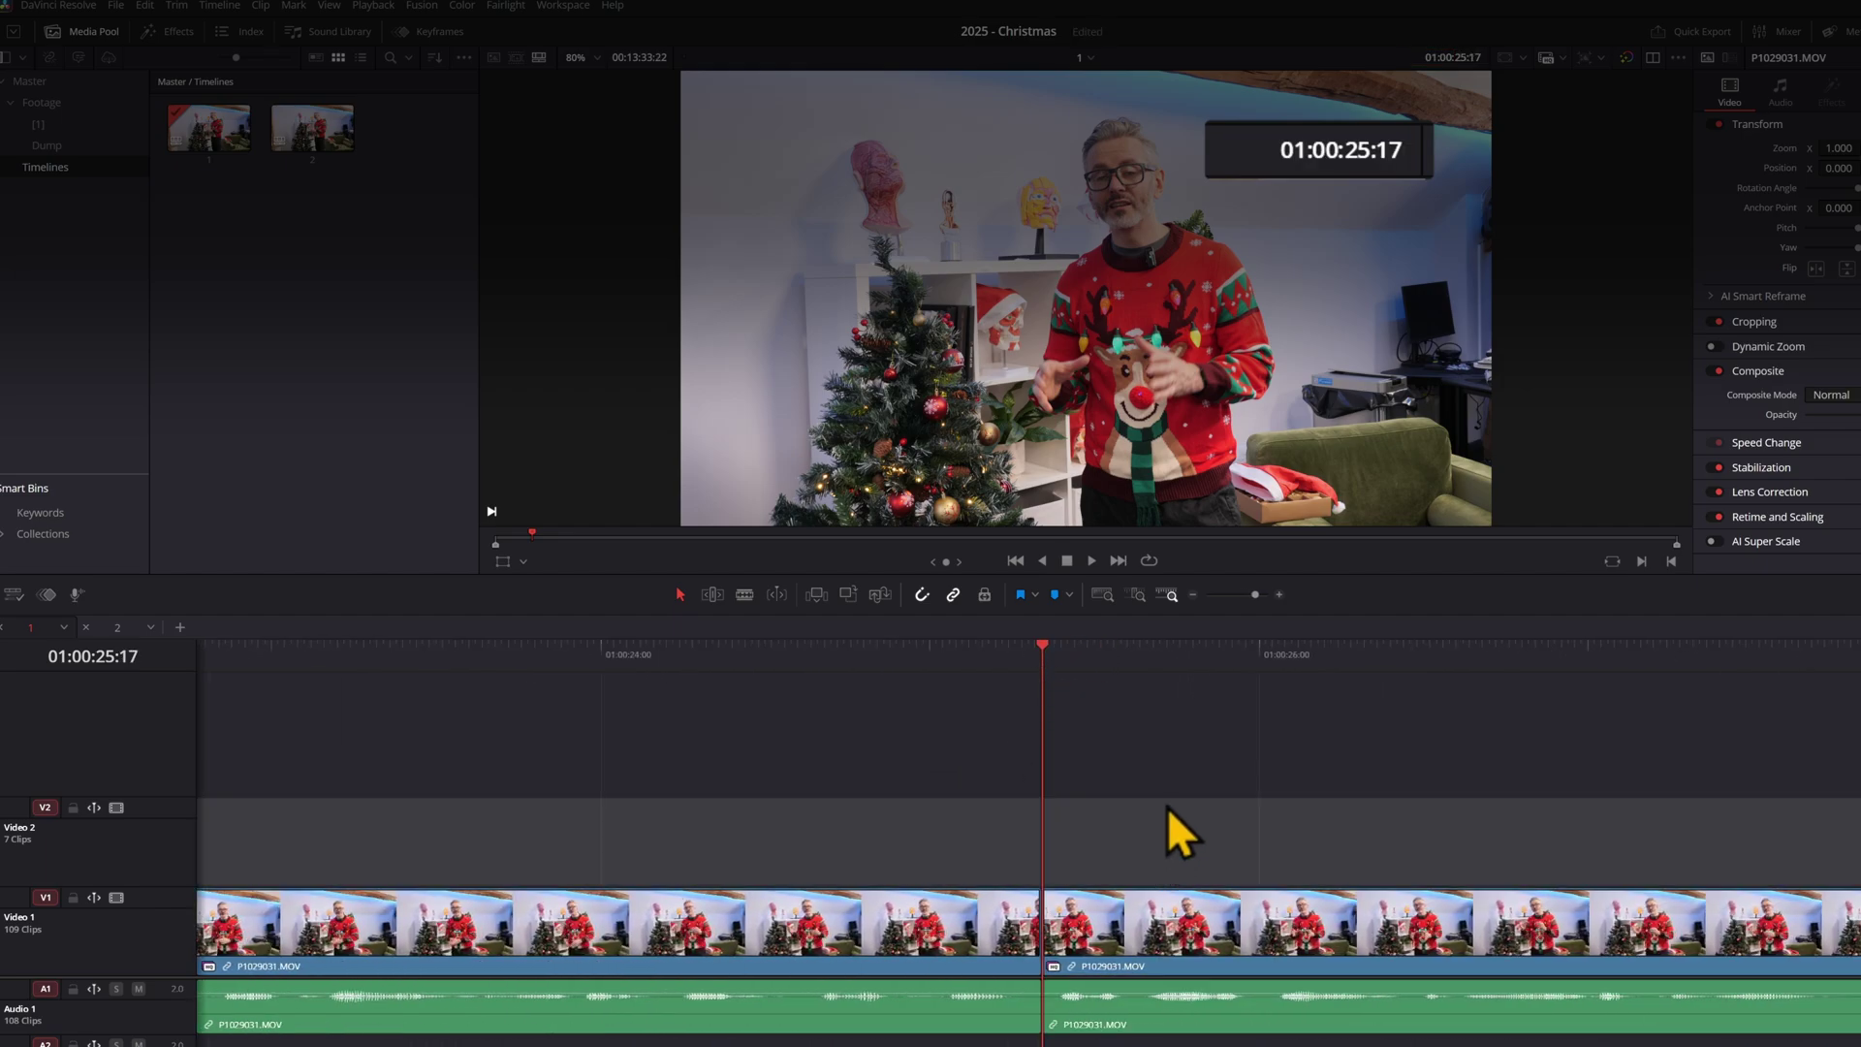
Step: Enter a timecode offset of +5 frames at the 01:00:25:17 cut
click(1458, 62)
text(+10)
key(BackSpace)
key(BackSpace)
text(5)
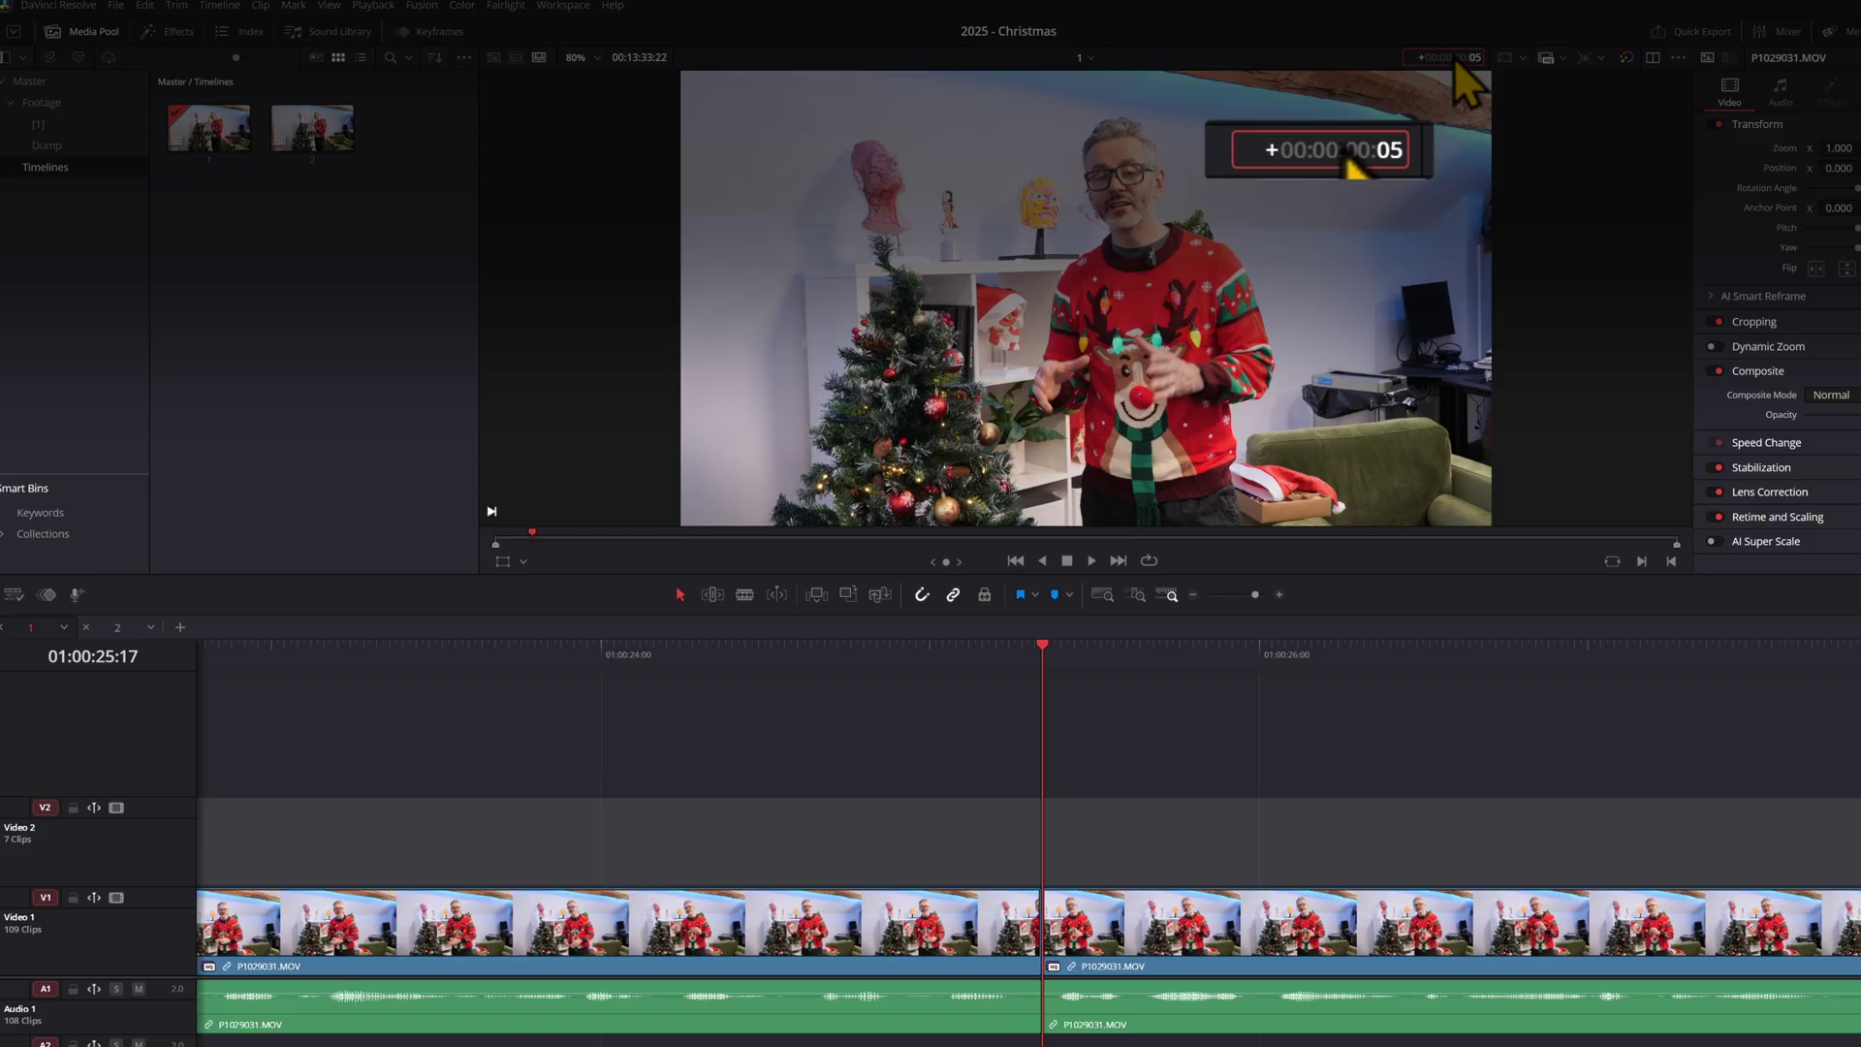
key(Return)
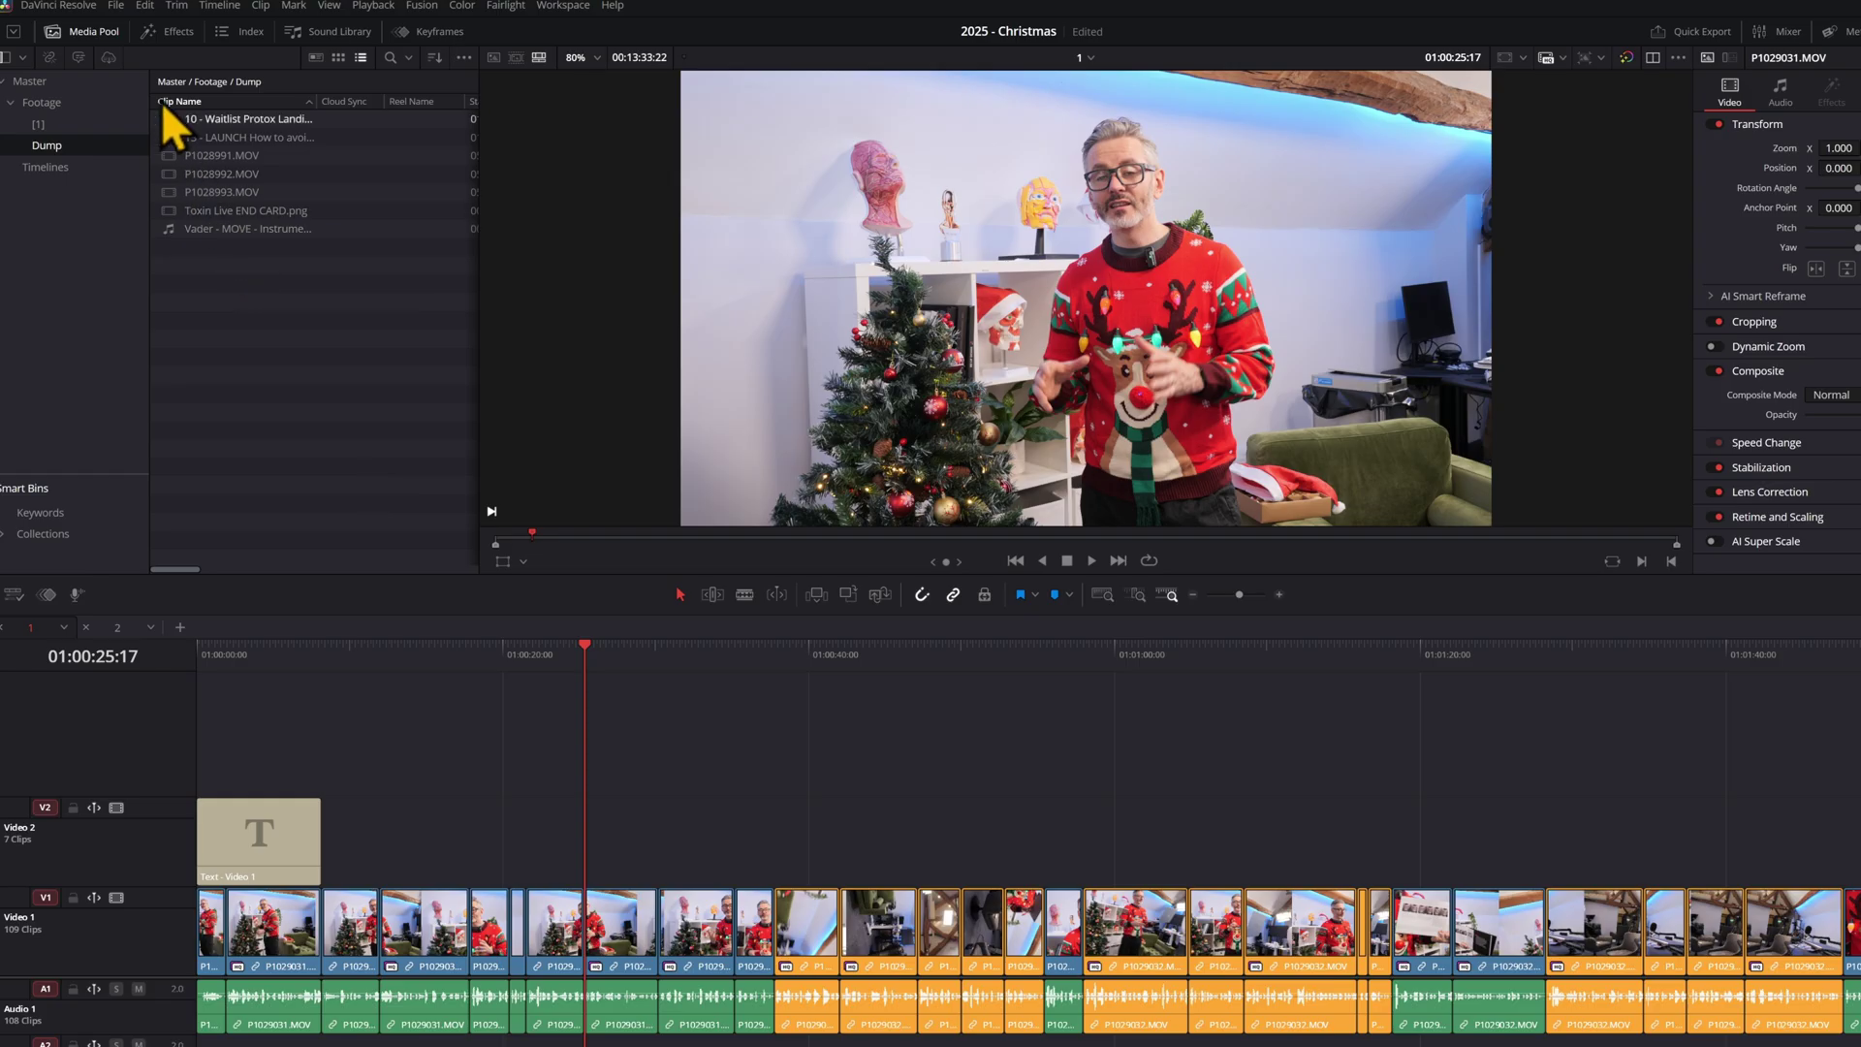
Step: Look up the shortcut for opening a media pool timeline with the source viewer in Keyboard Customization
click(48, 7)
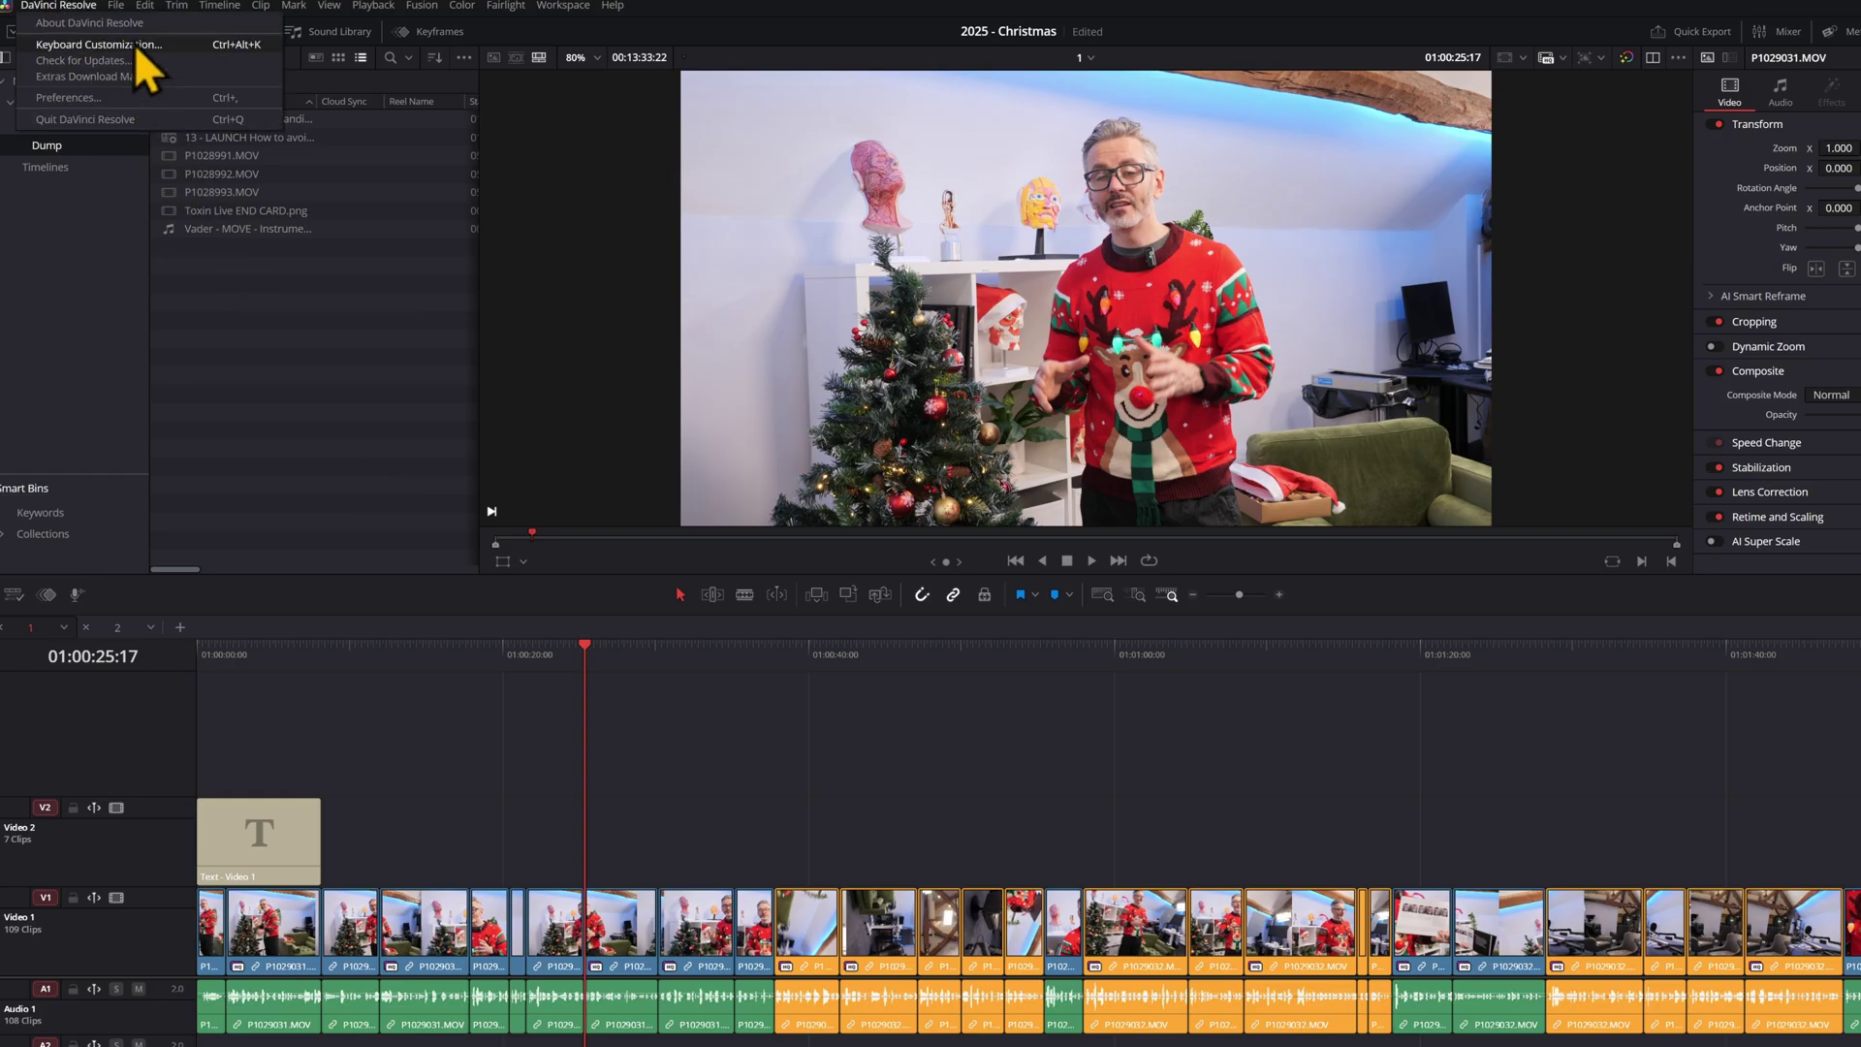
click(134, 44)
click(1320, 469)
text(source vi)
mouse_move(1237, 591)
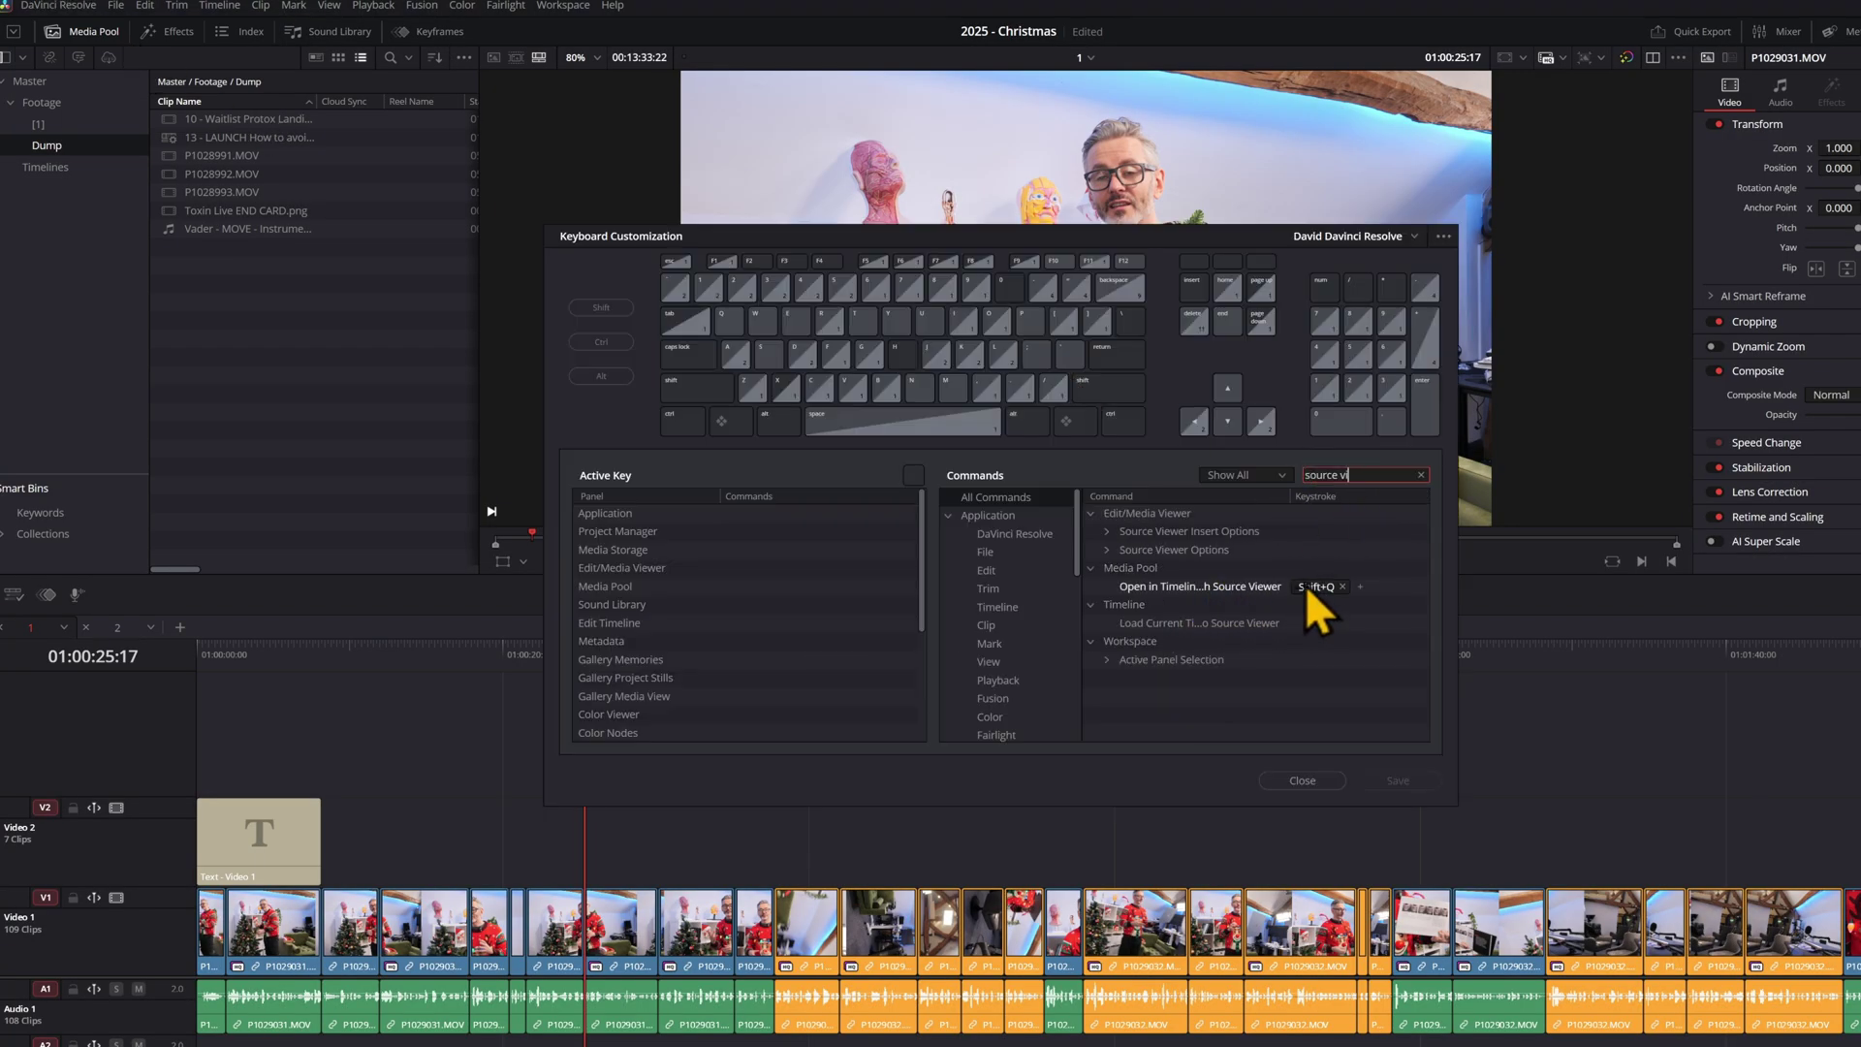
click(1314, 783)
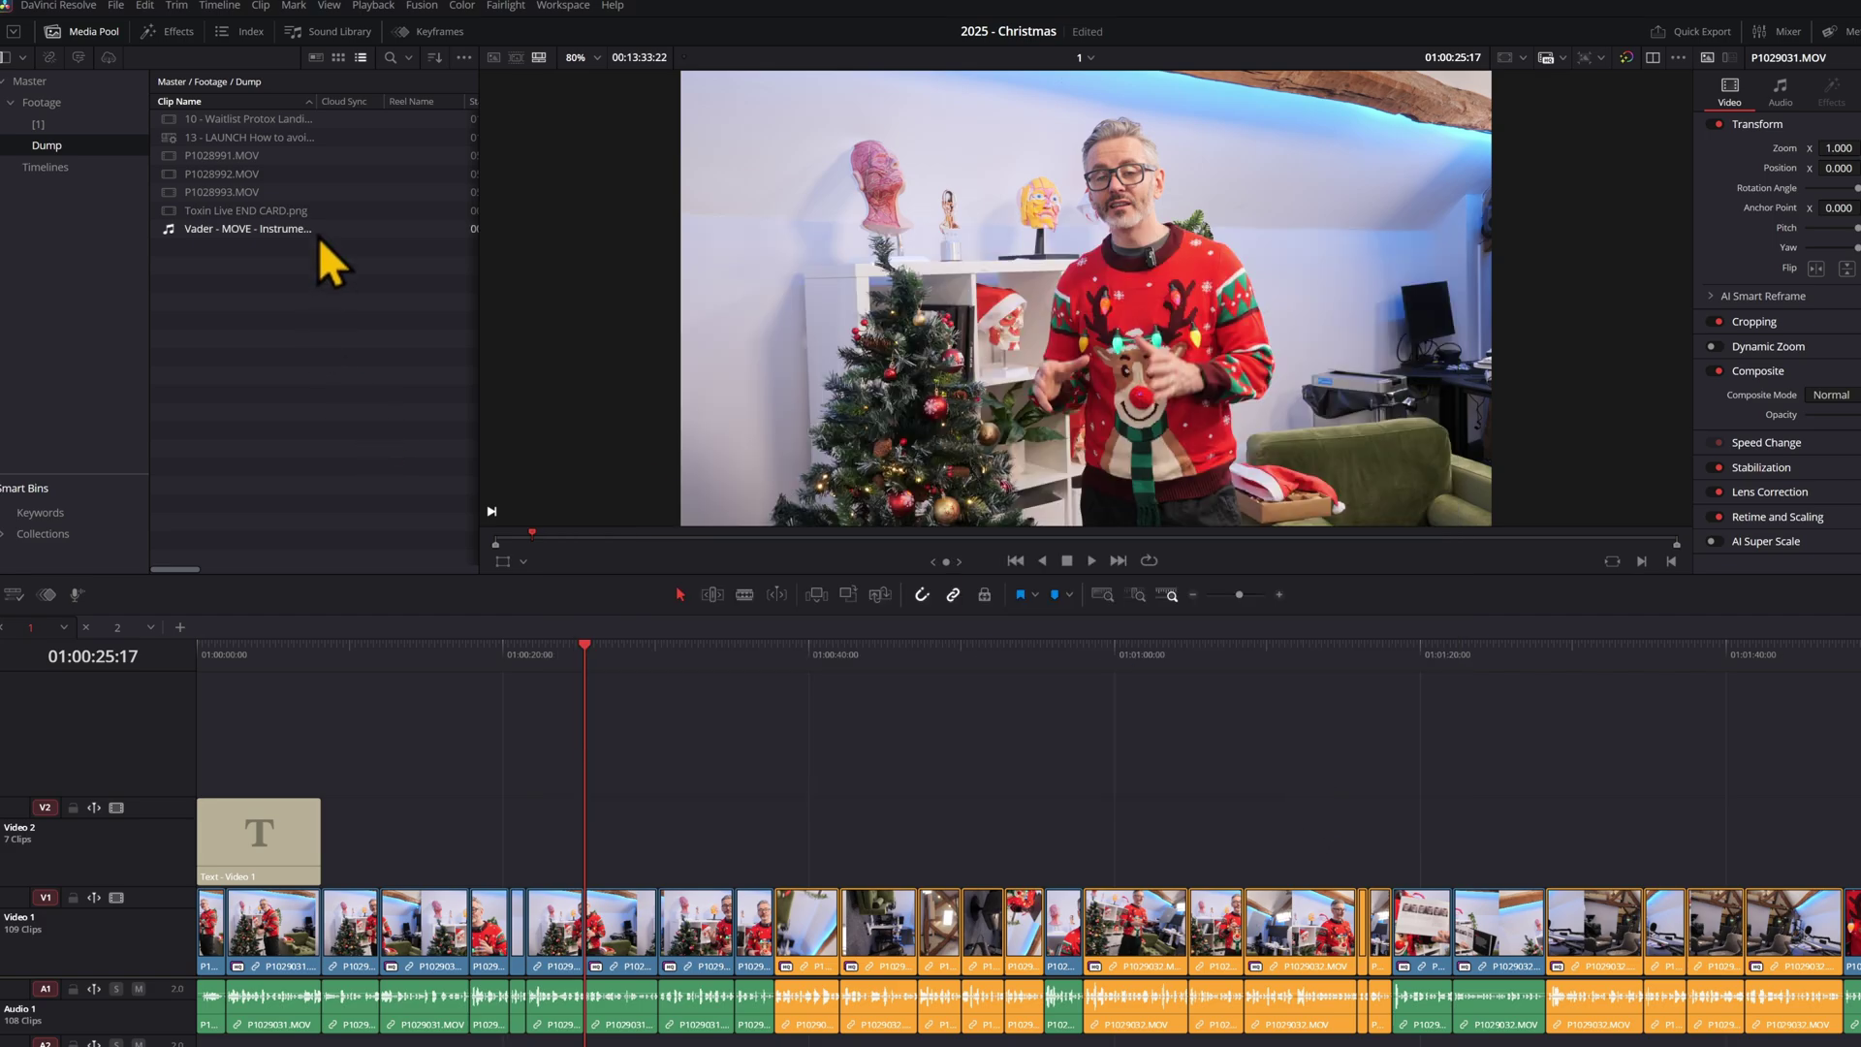
Step: Open the "13 - LAUNCH How to avoid asymmetry when treating foreheads" timeline as a source and display the source and timeline viewers side by side
click(264, 138)
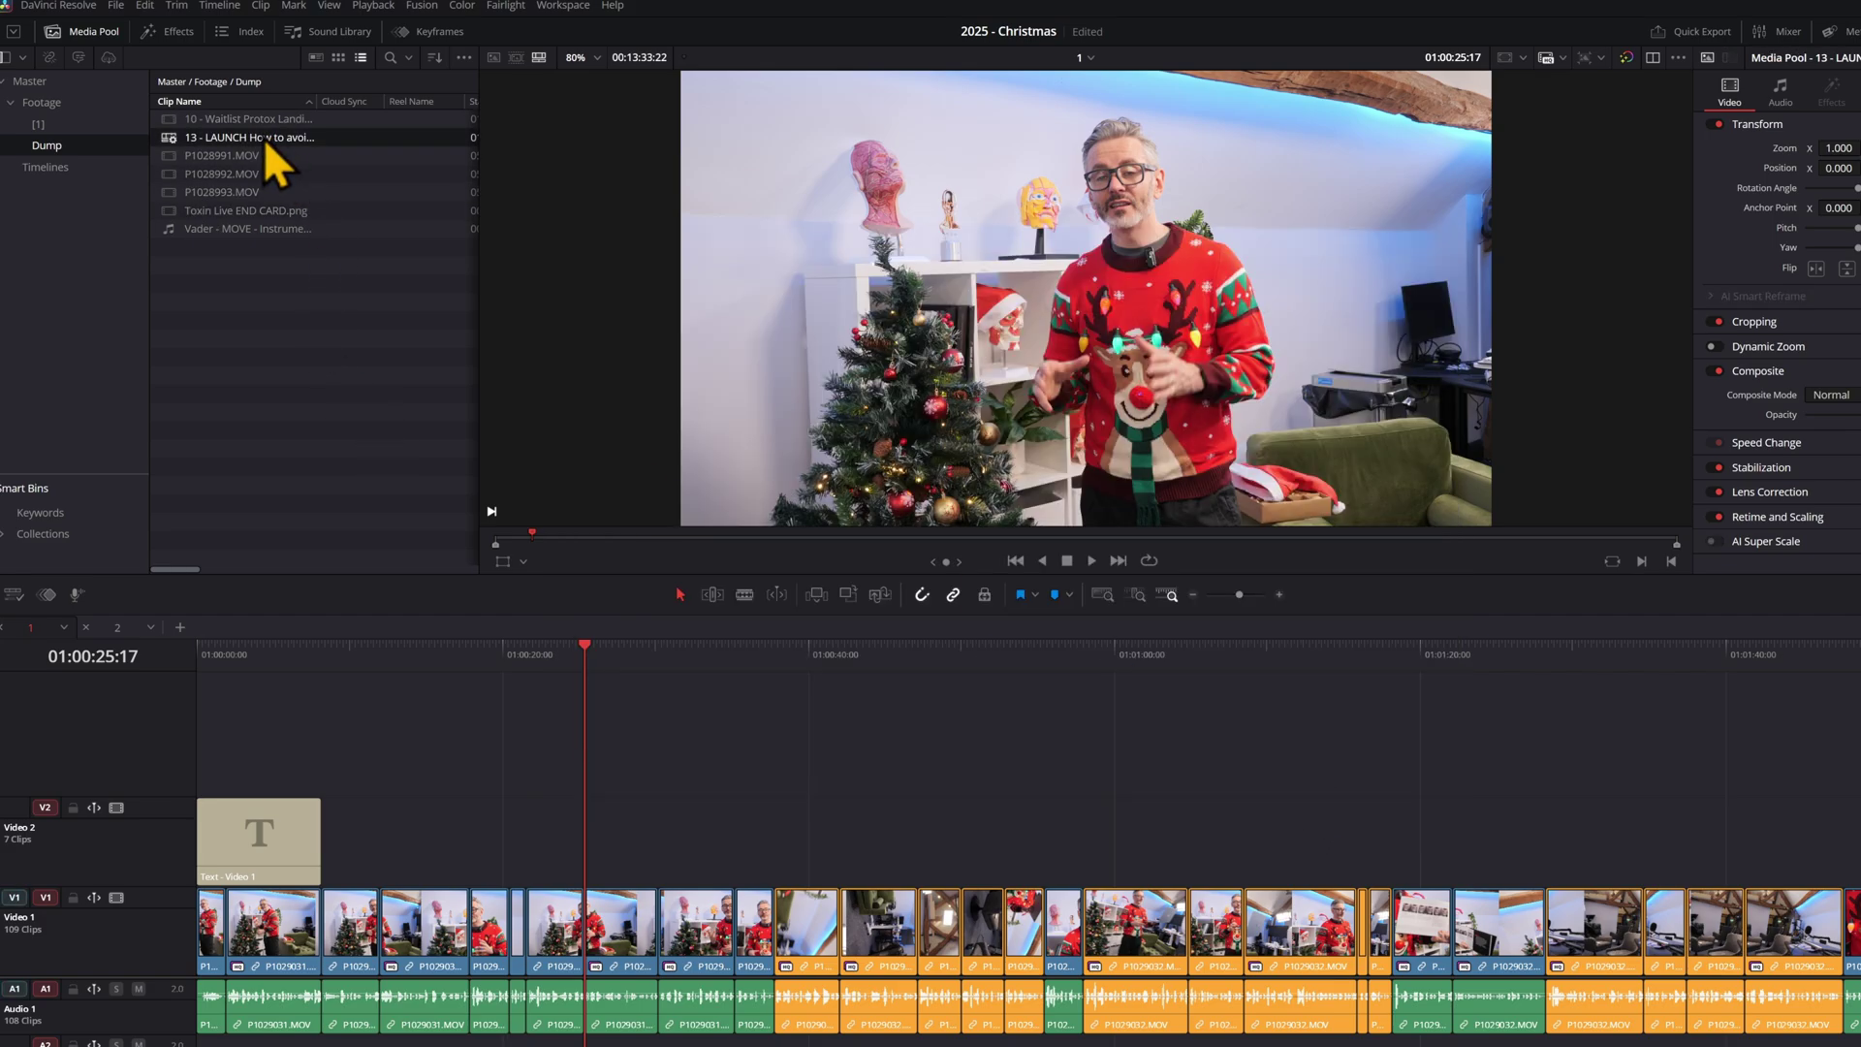
double_click(264, 138)
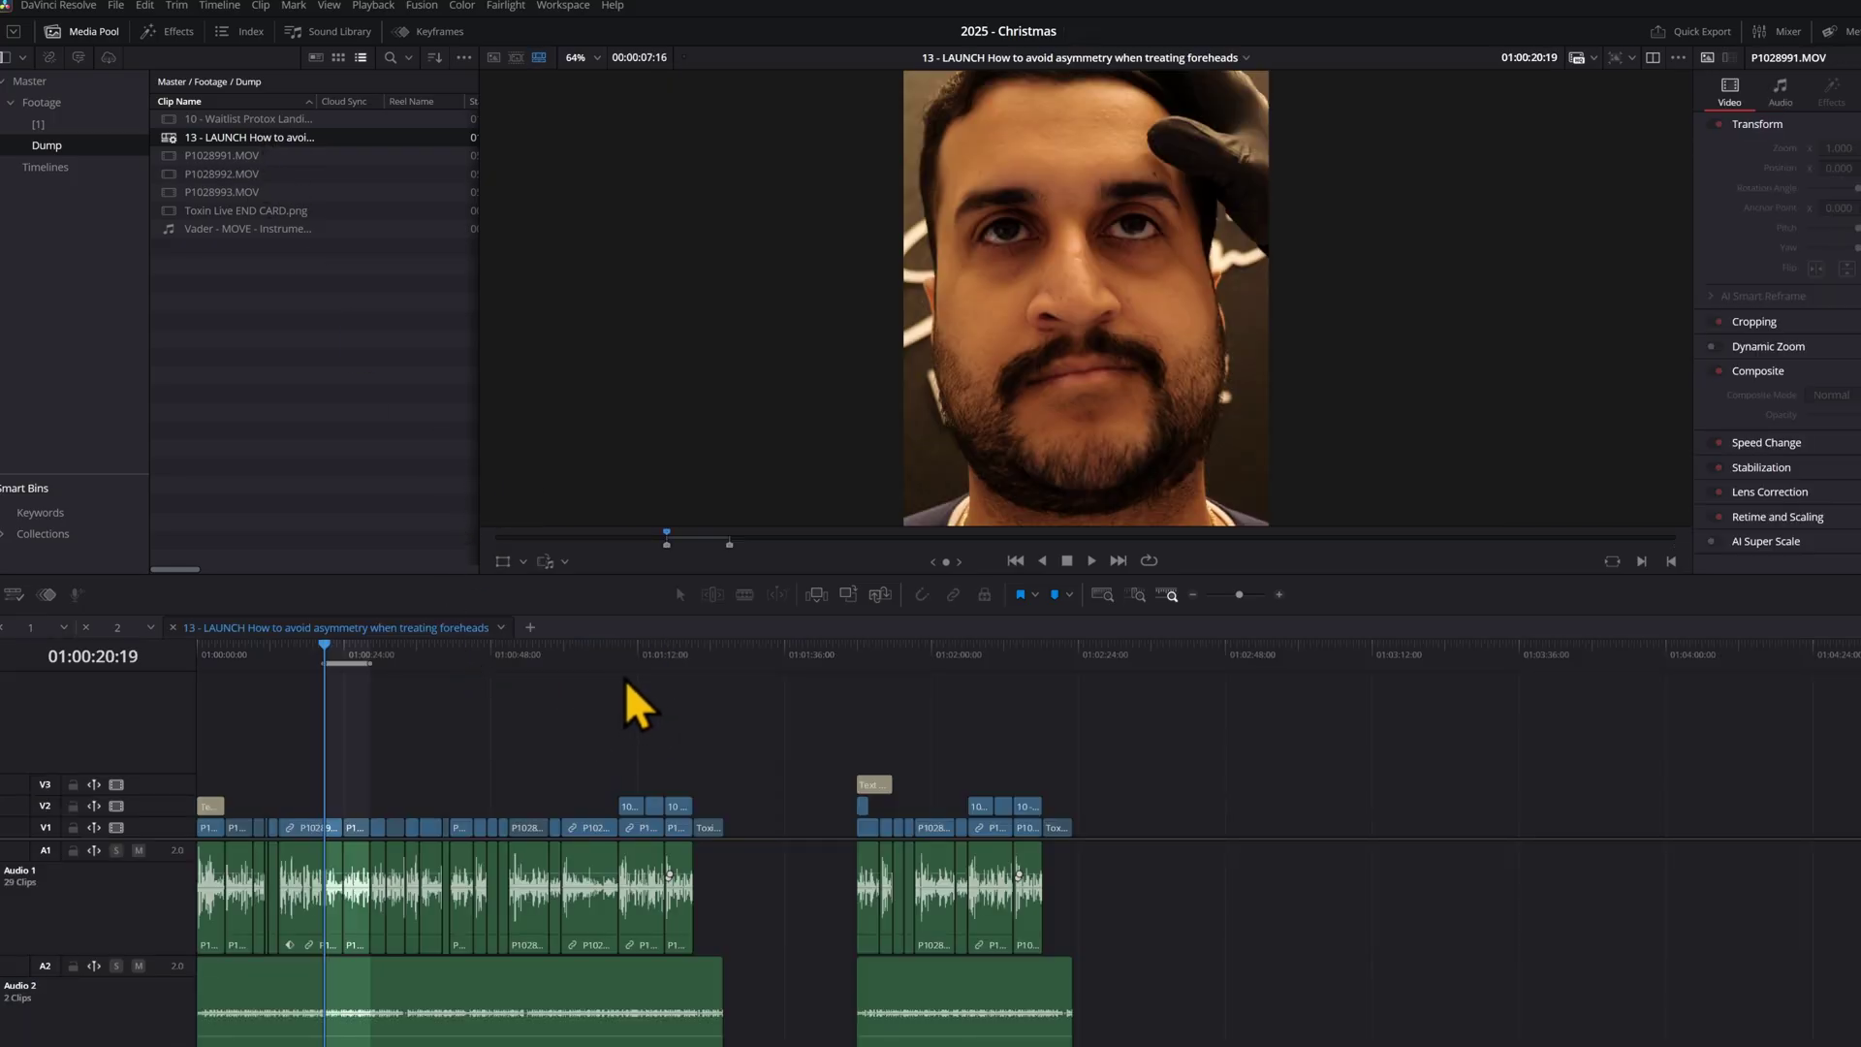
click(1653, 57)
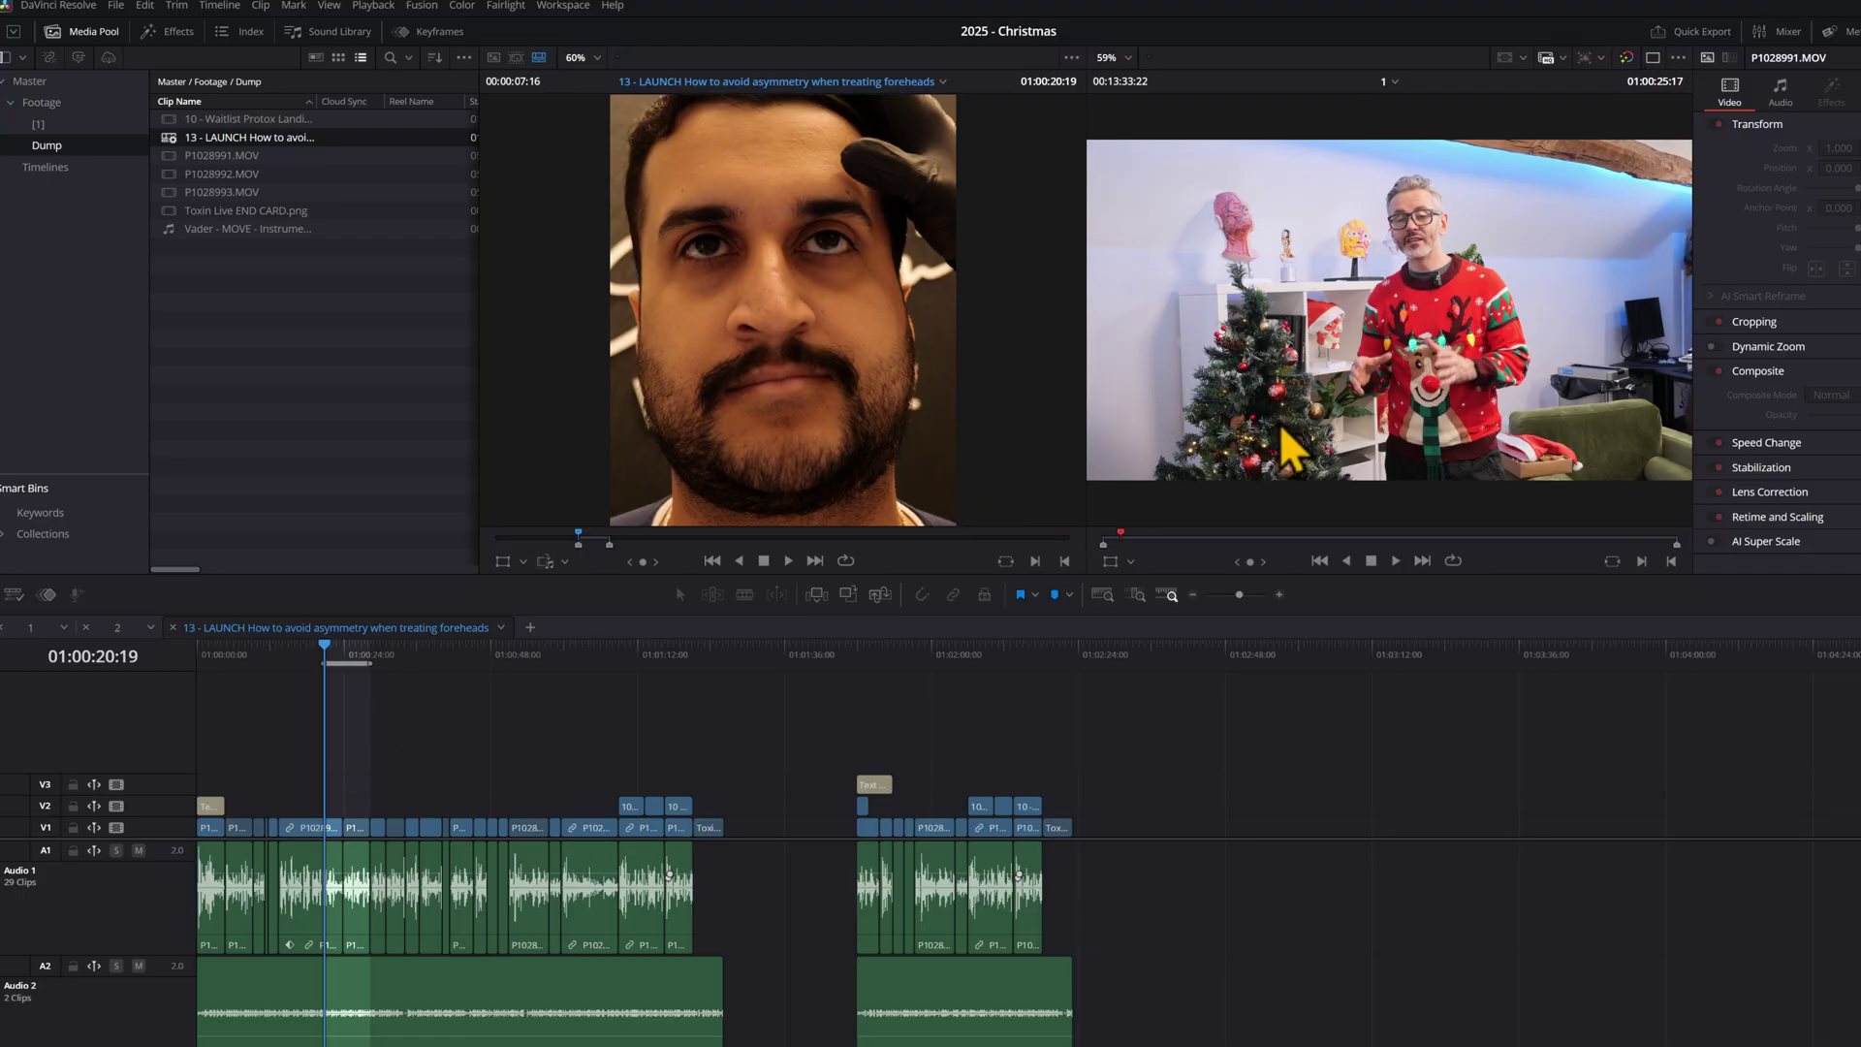
Step: Mark the short P1028991.MOV clip from 01:00:11:05 to 01:00:11:17 in the source timeline as the in-to-out range
drag(324, 655, 264, 667)
scroll(328, 808, up, 17)
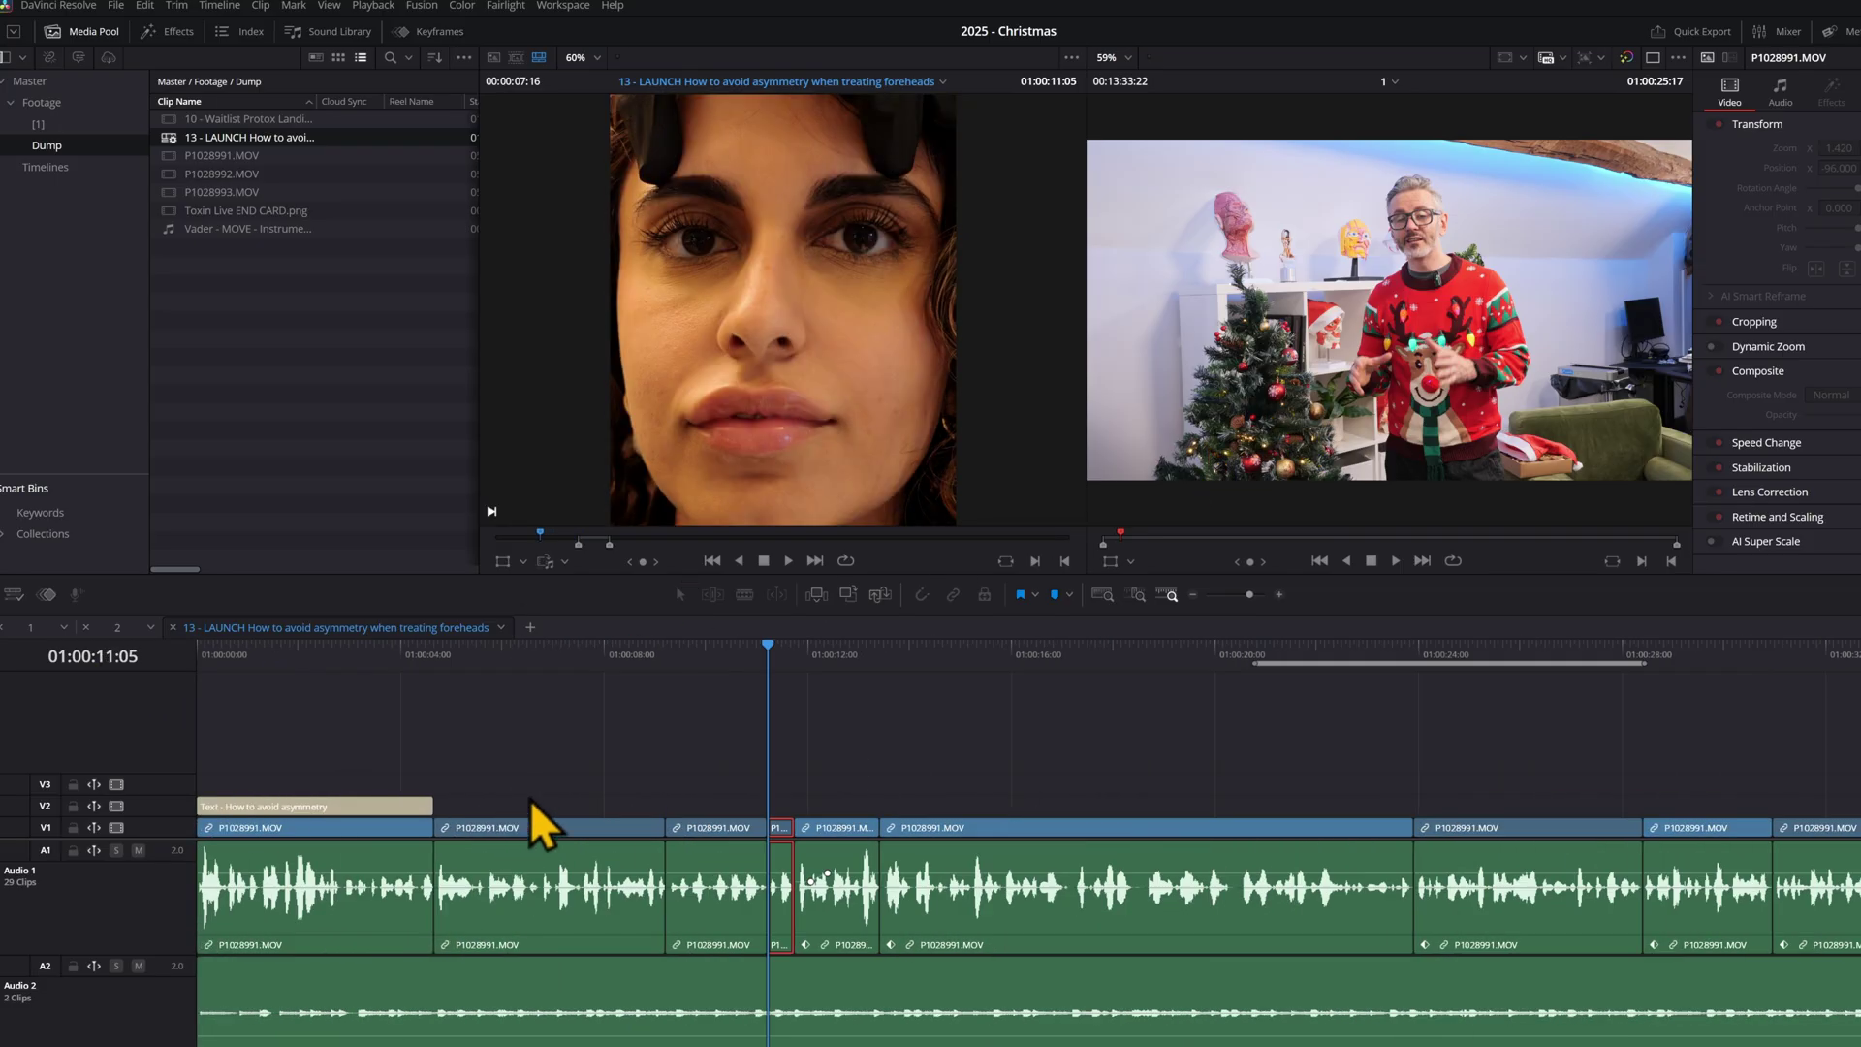
scroll(970, 751, down, 1)
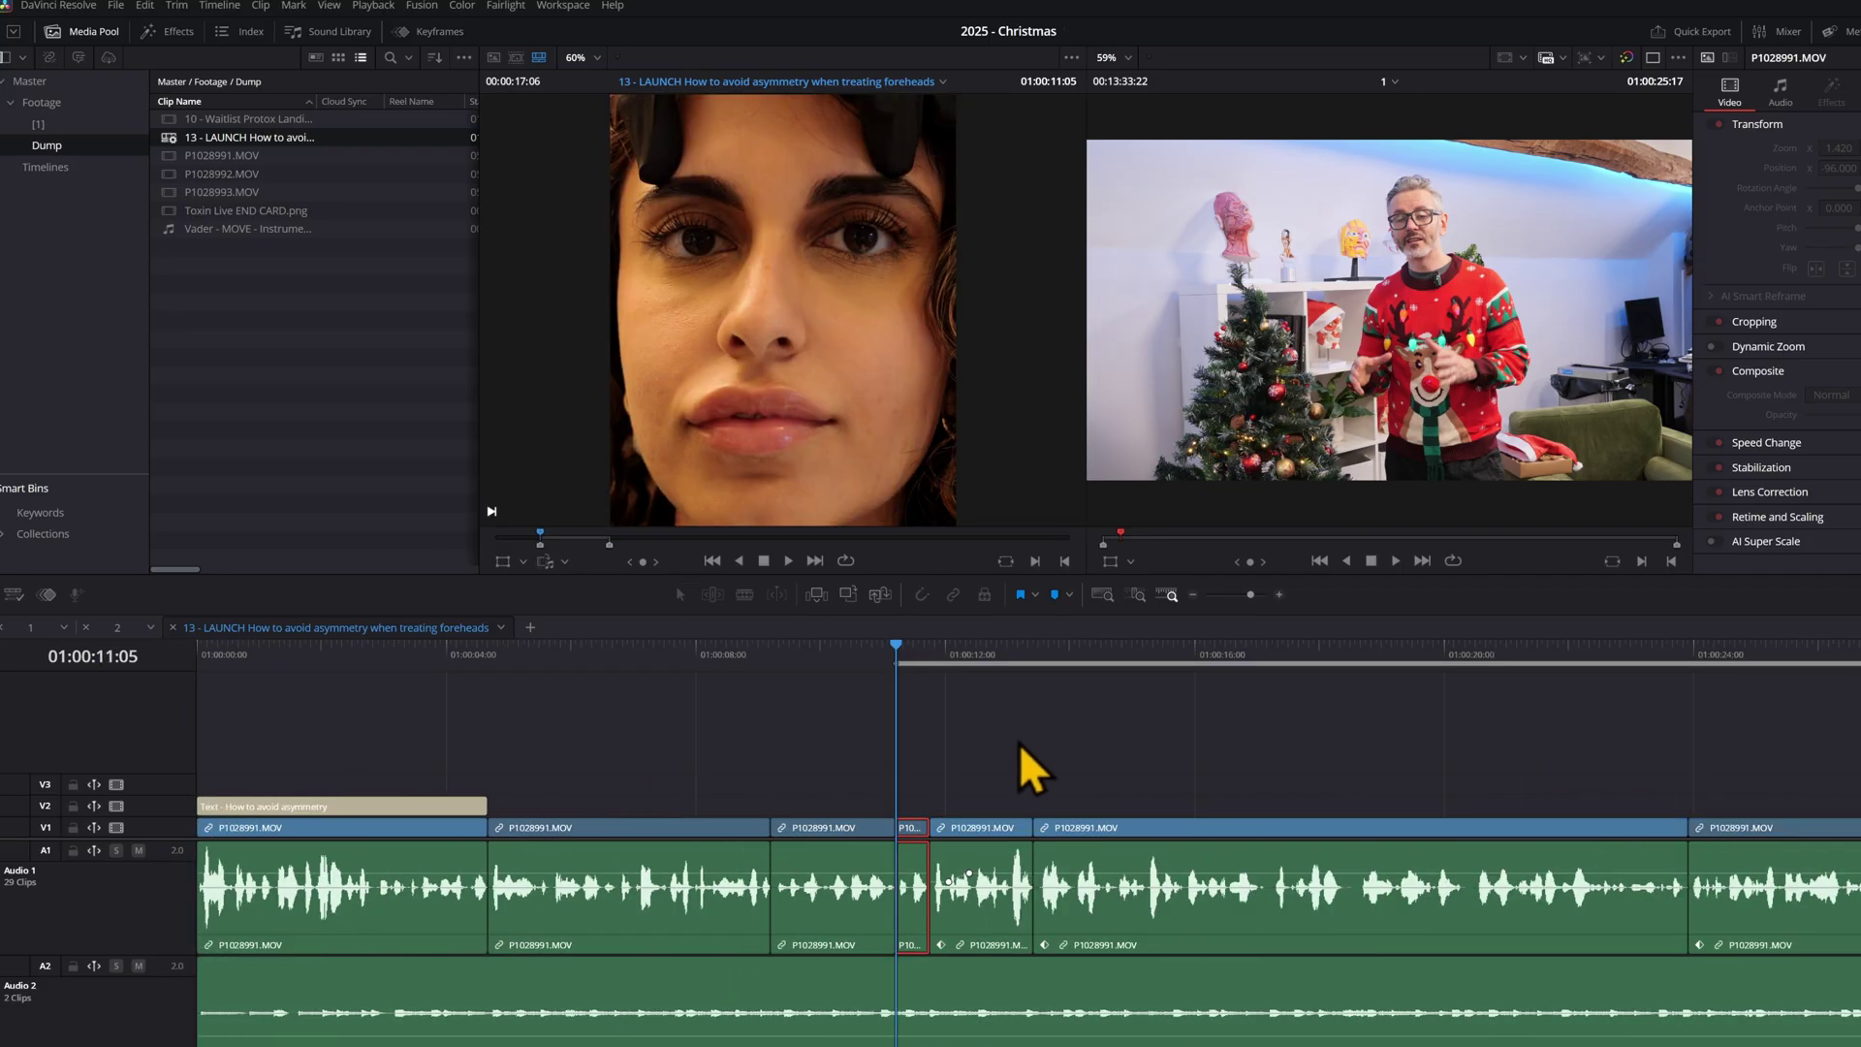
click(931, 653)
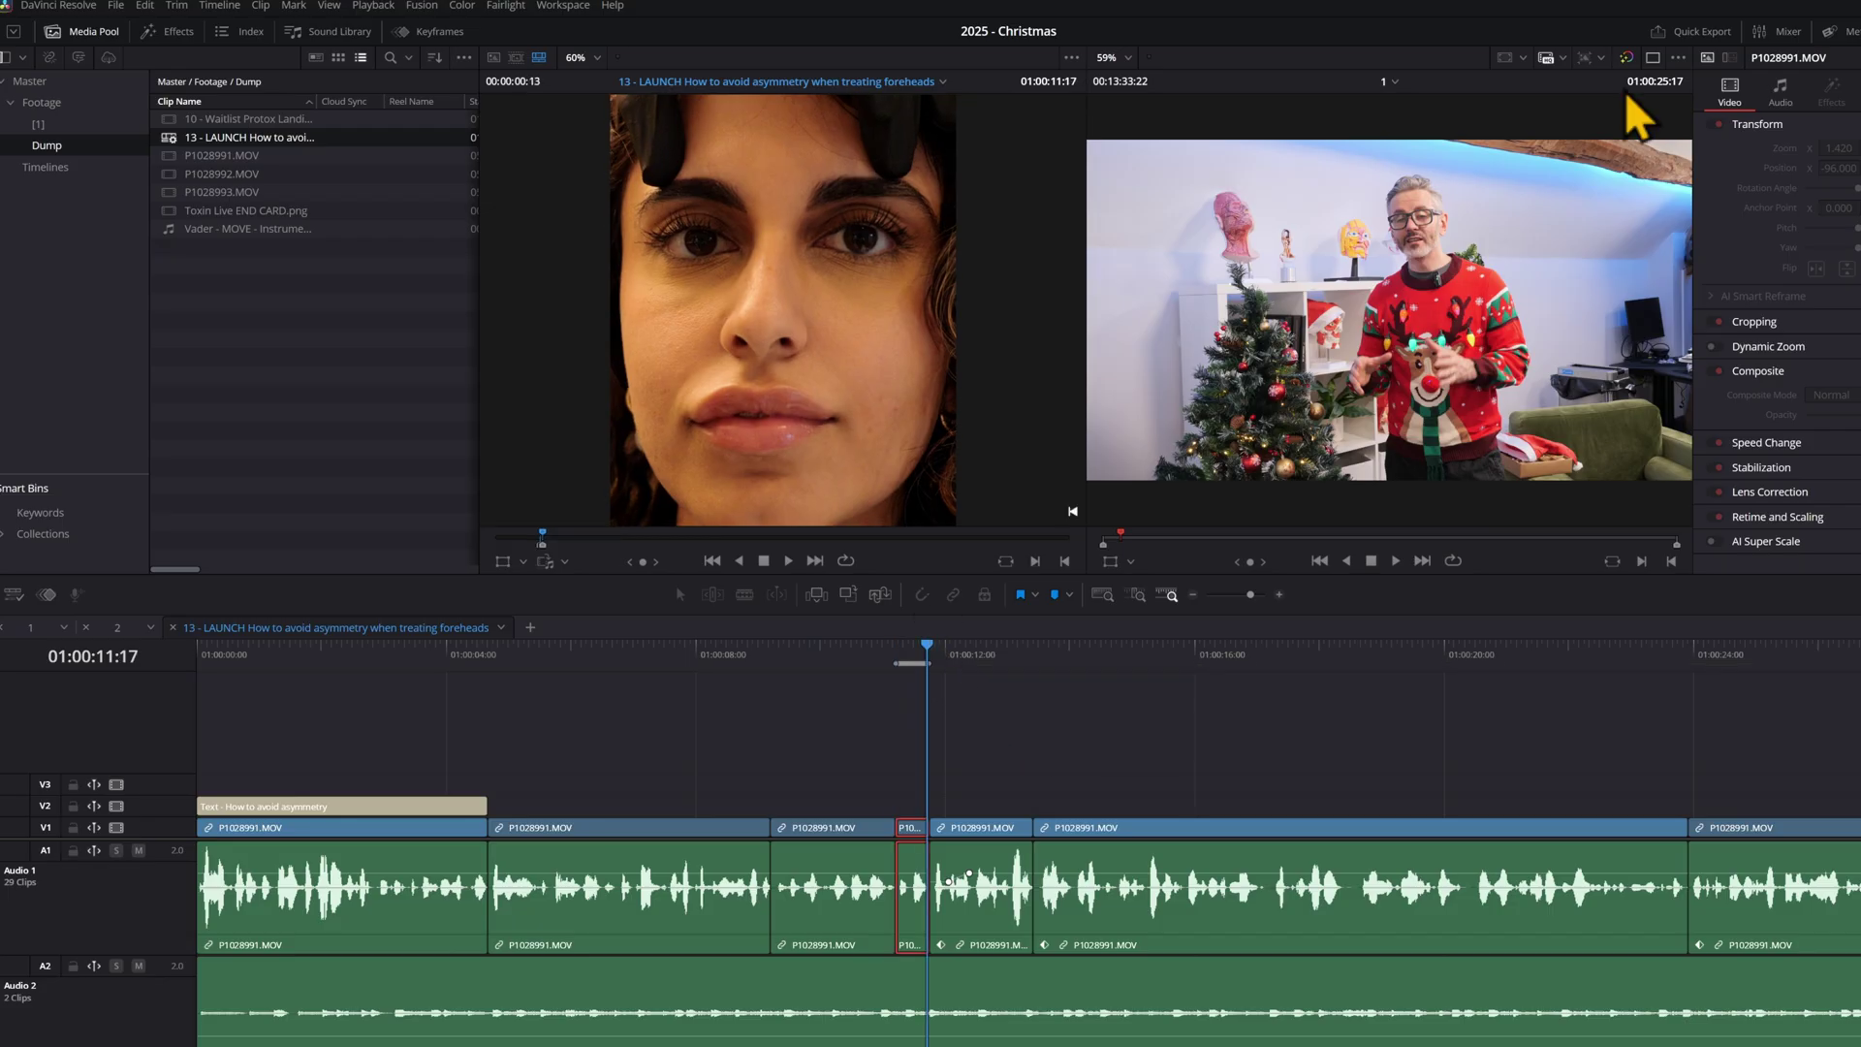
Step: Switch to timeline 1 and insert the marked source section at the cut at 01:00:30:10
click(1363, 294)
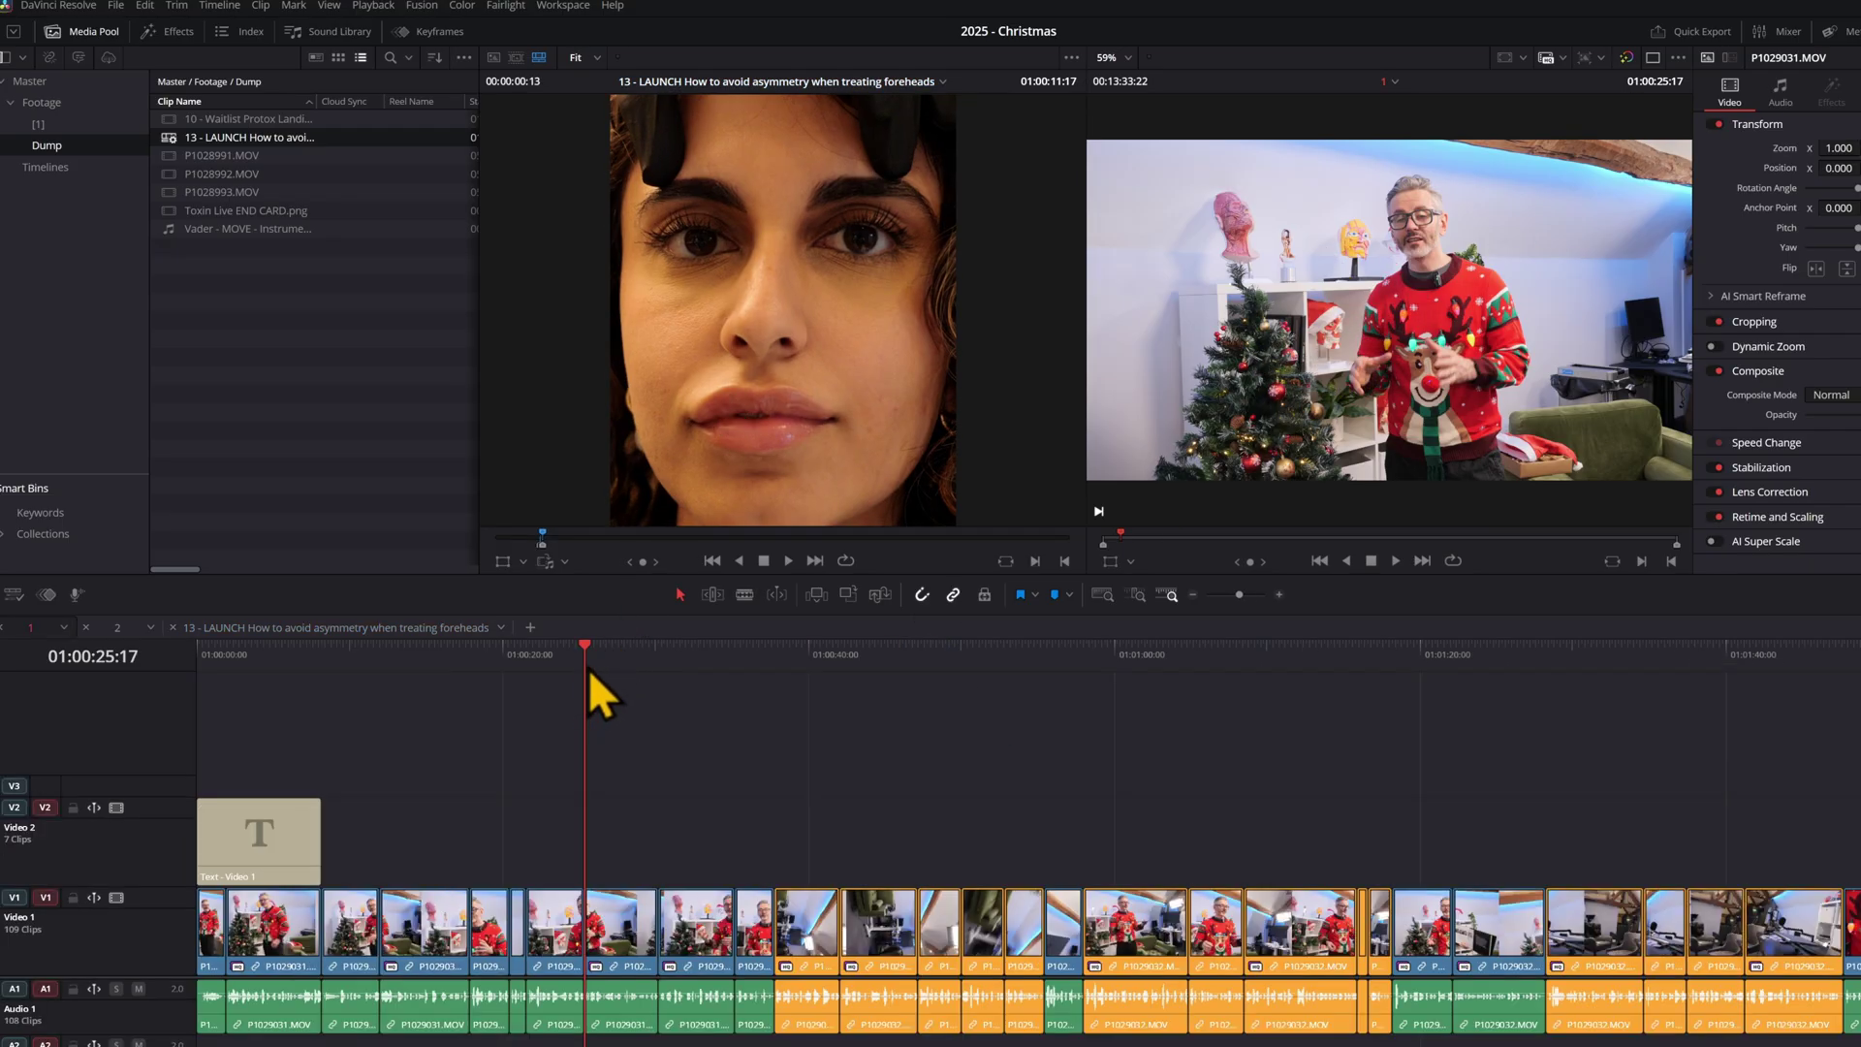
drag(590, 669, 654, 679)
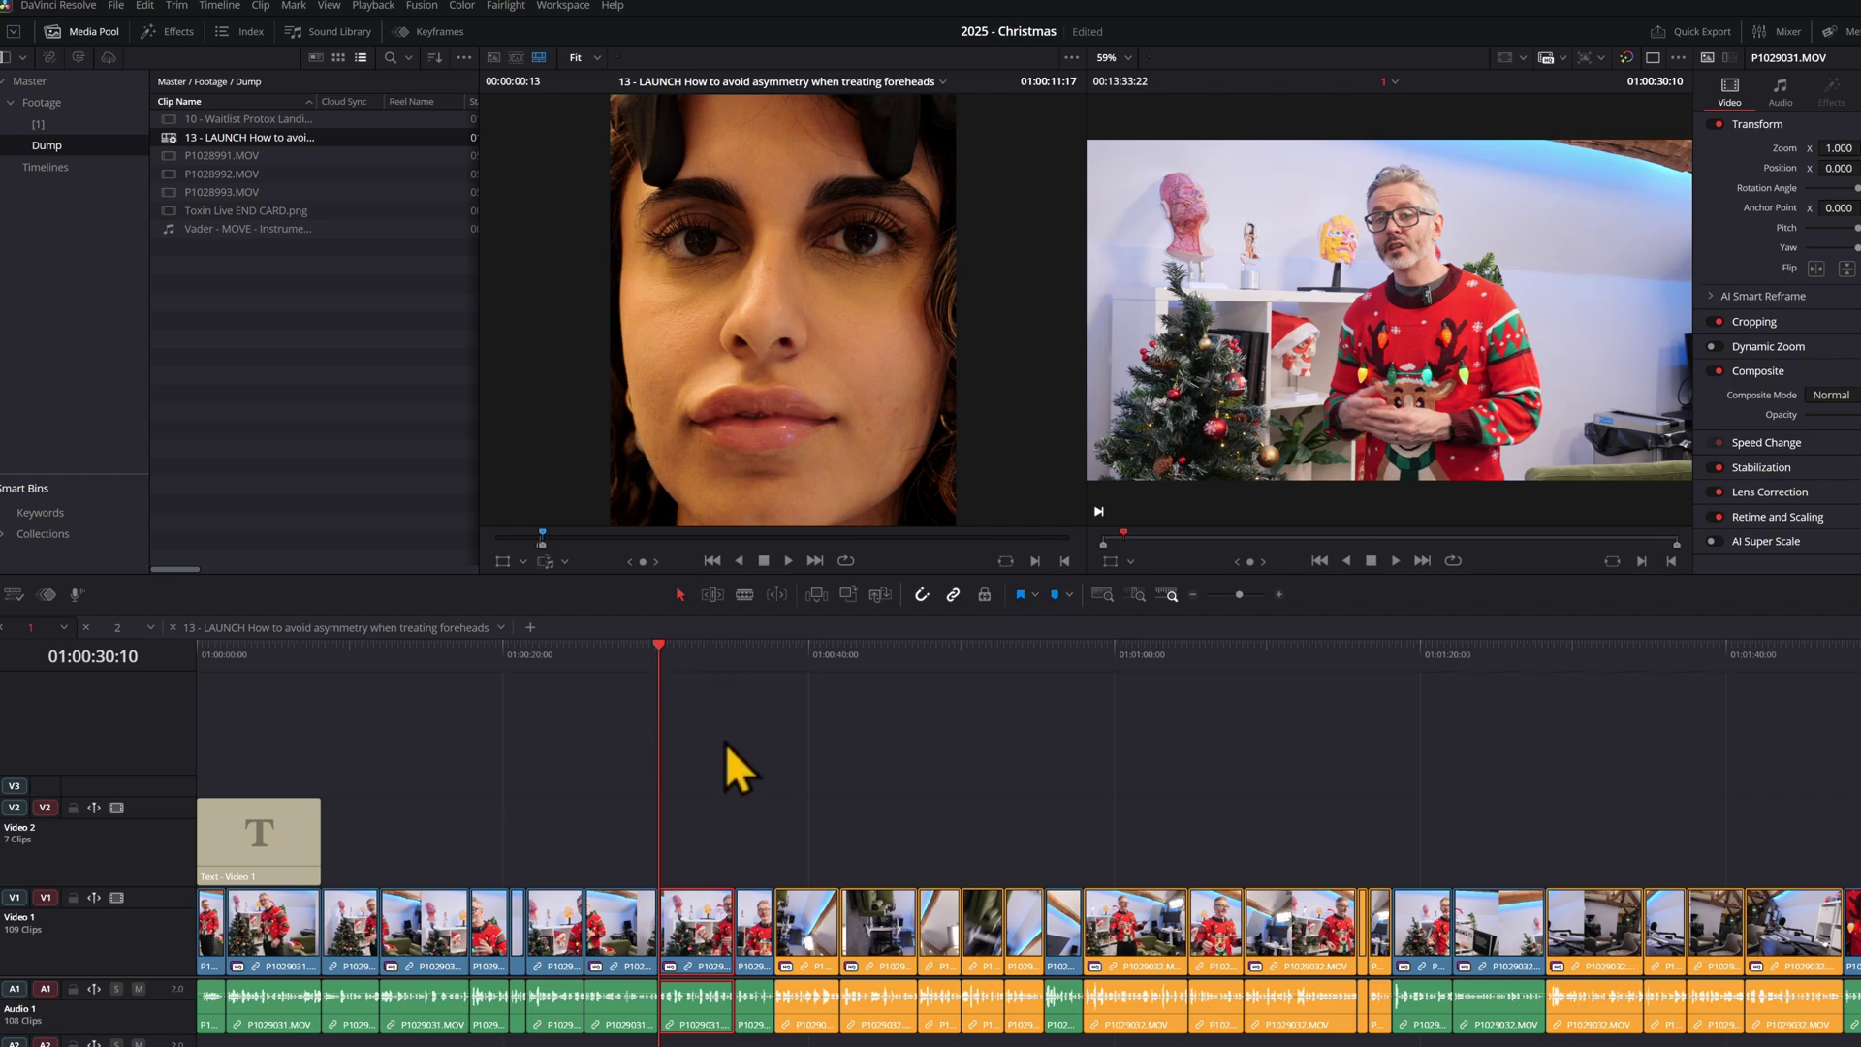
key(F9)
key(ctrl+s)
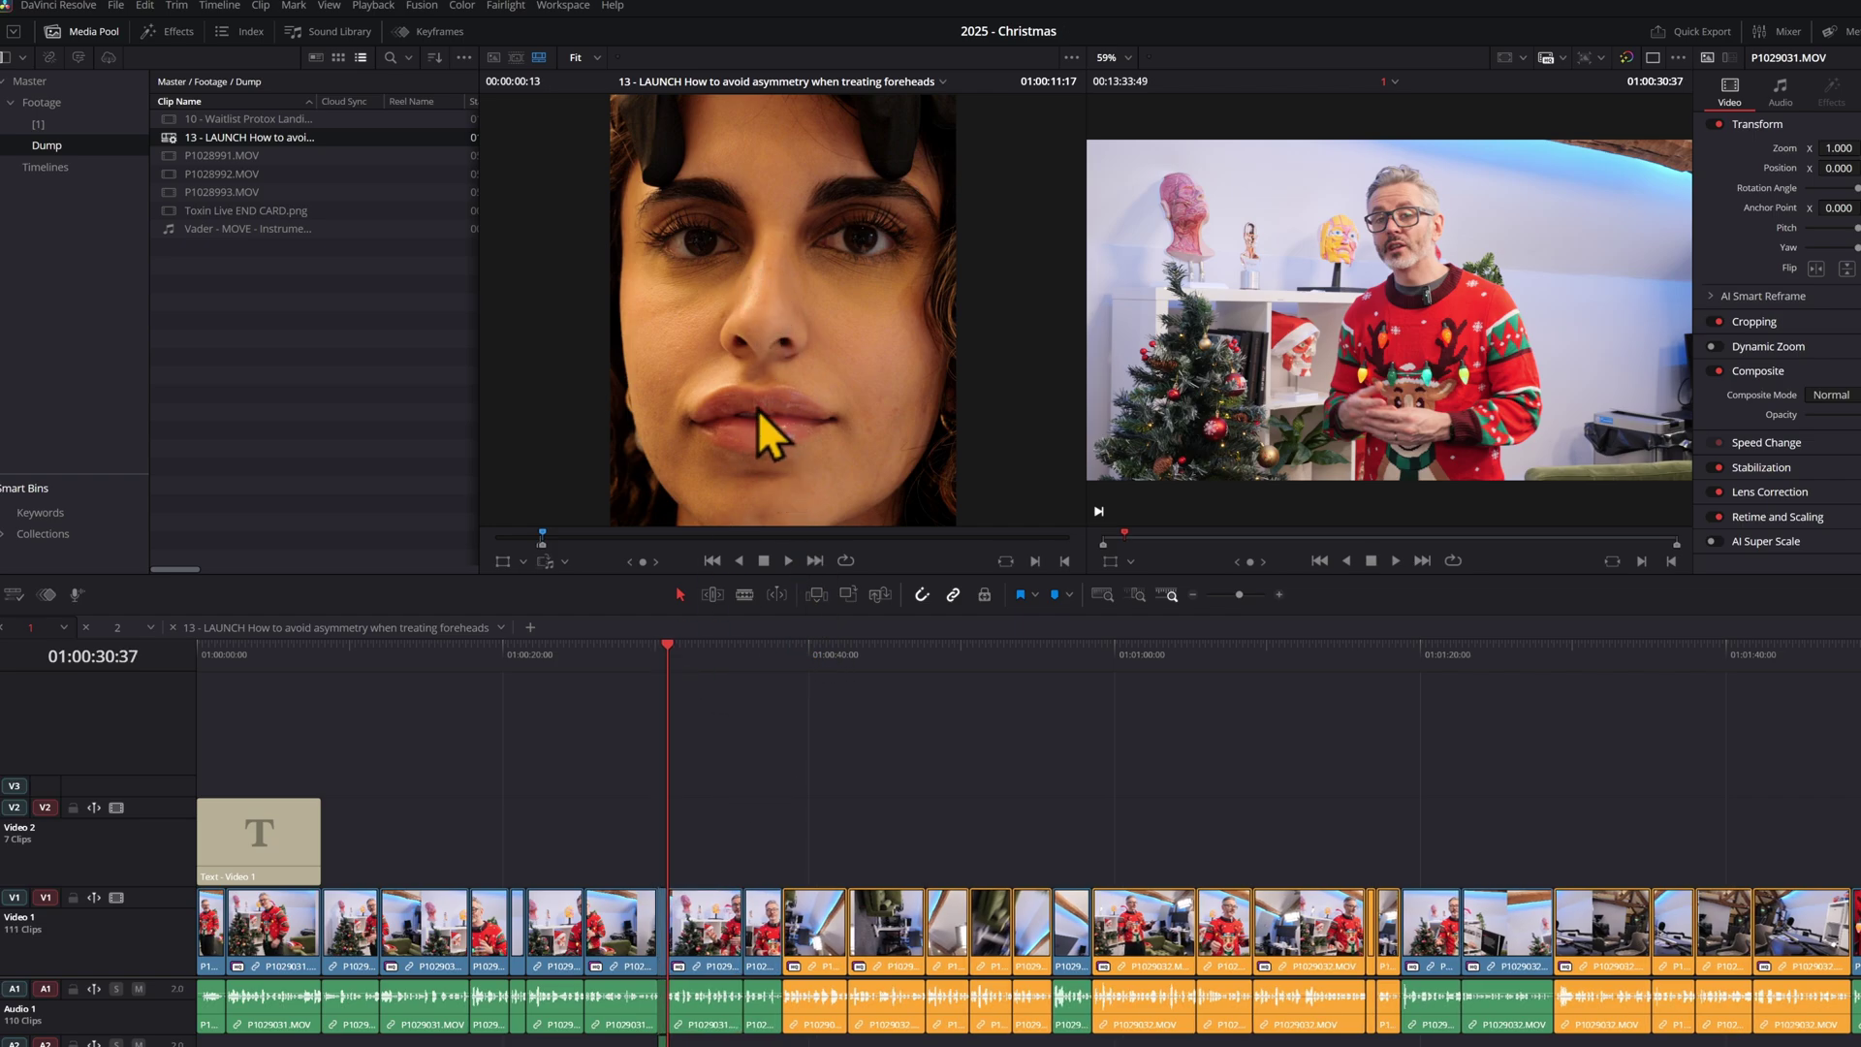
Step: Extend the start of the inserted P1028991.MOV video earlier over the preceding clip, leaving its audio in place
scroll(734, 772, up, 10)
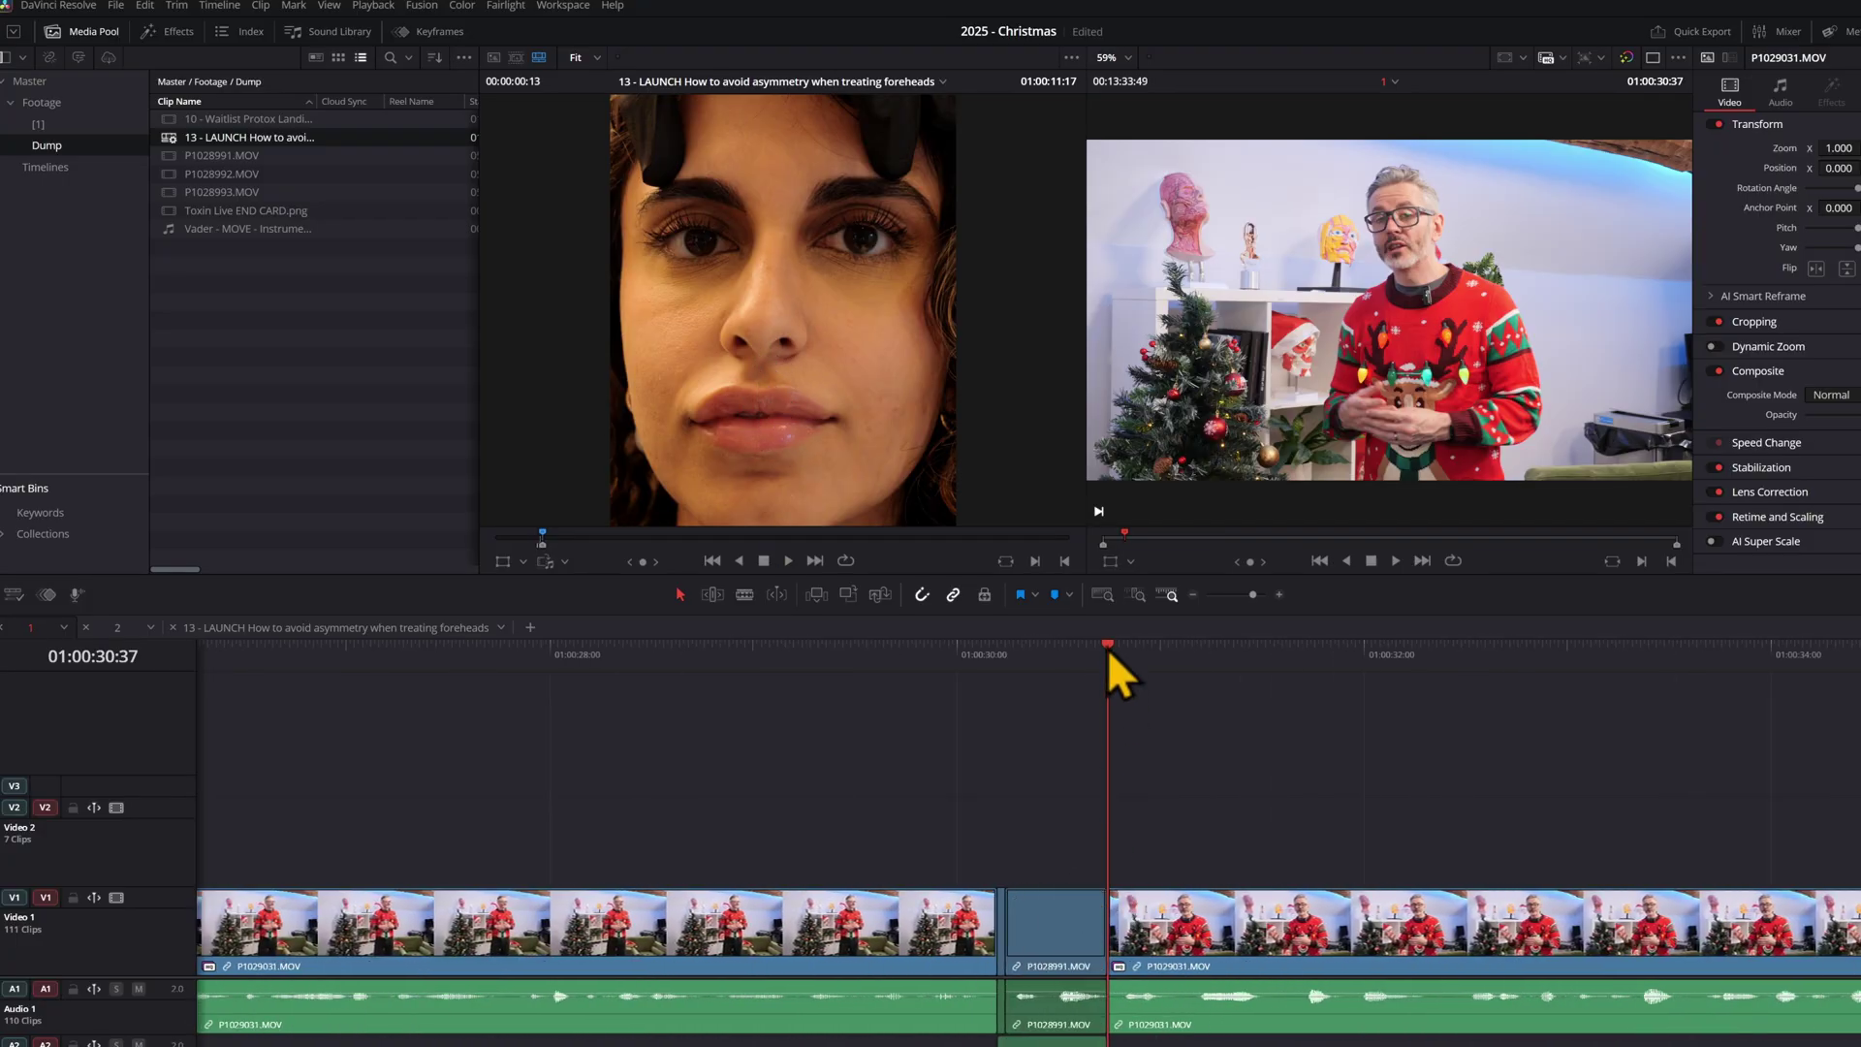
drag(1108, 644, 1038, 663)
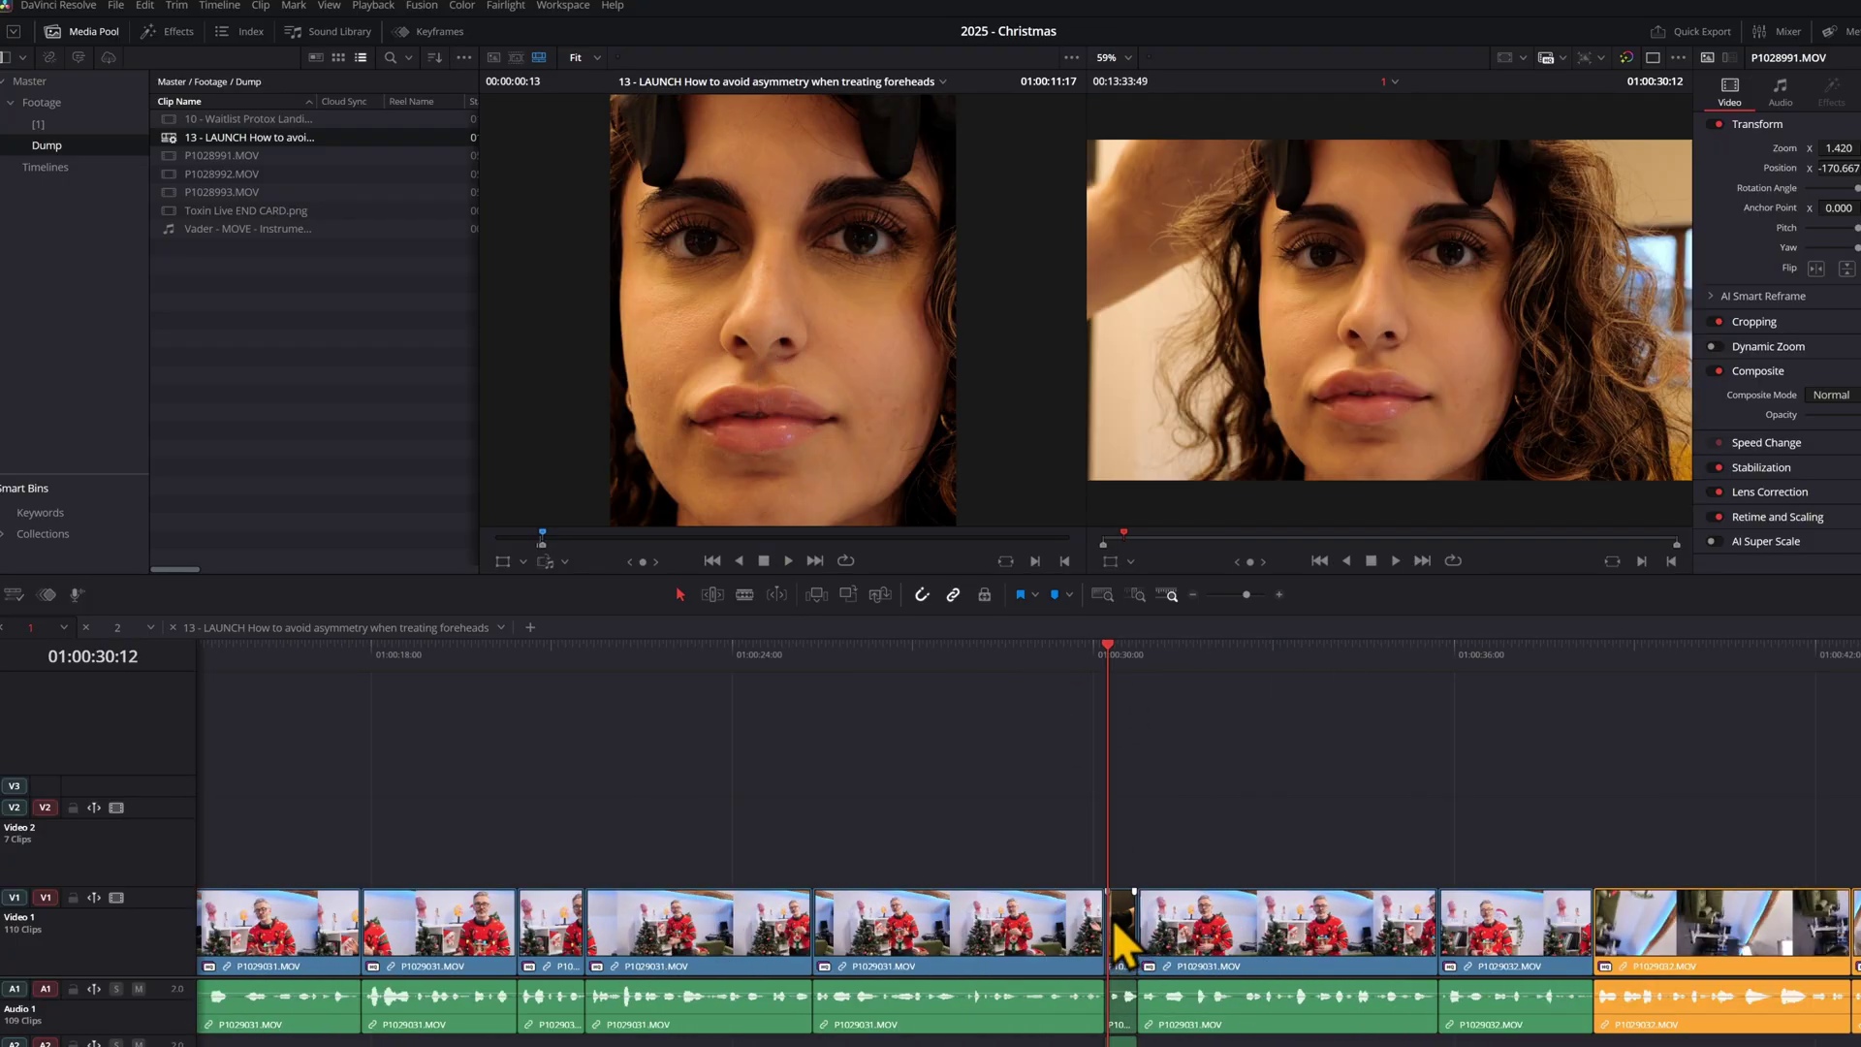
drag(1108, 916, 991, 919)
Step: Search the keyboard customization commands for "insert" to find the shortcuts for inserting clips and gaps
click(58, 5)
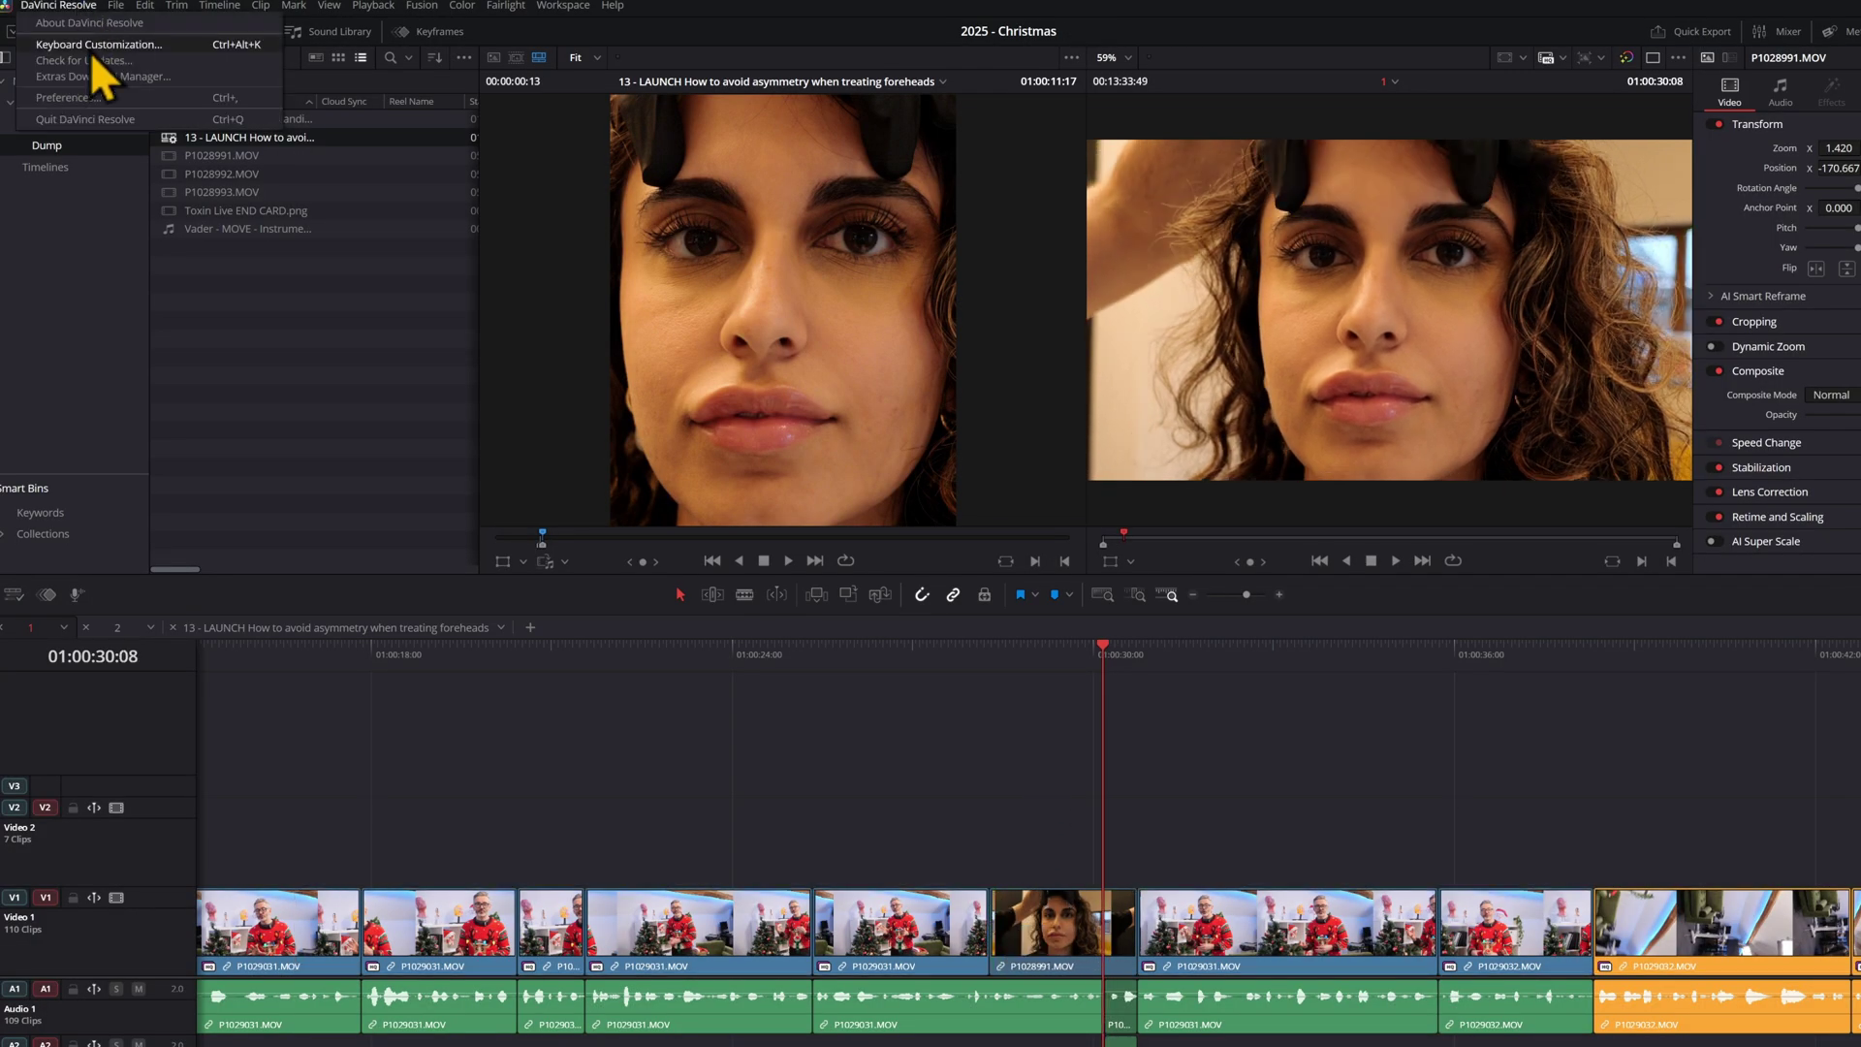
click(128, 44)
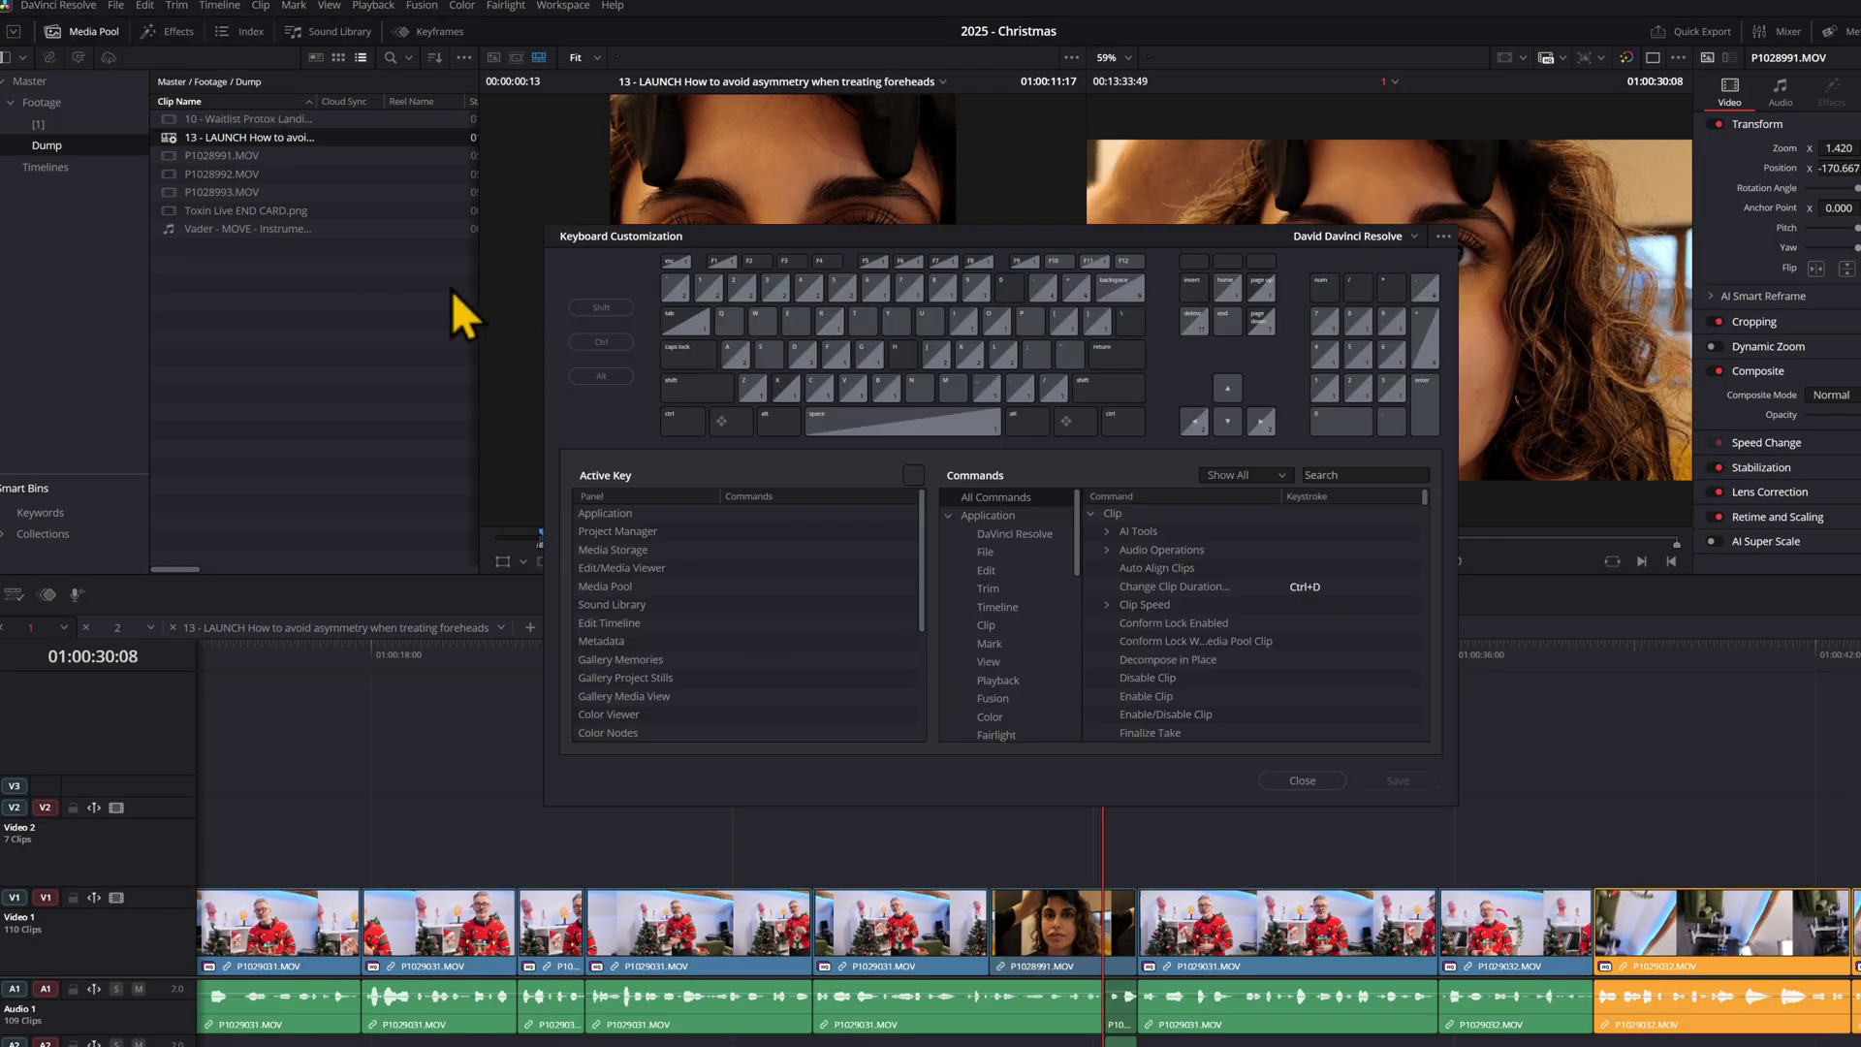
click(1368, 475)
text(insert)
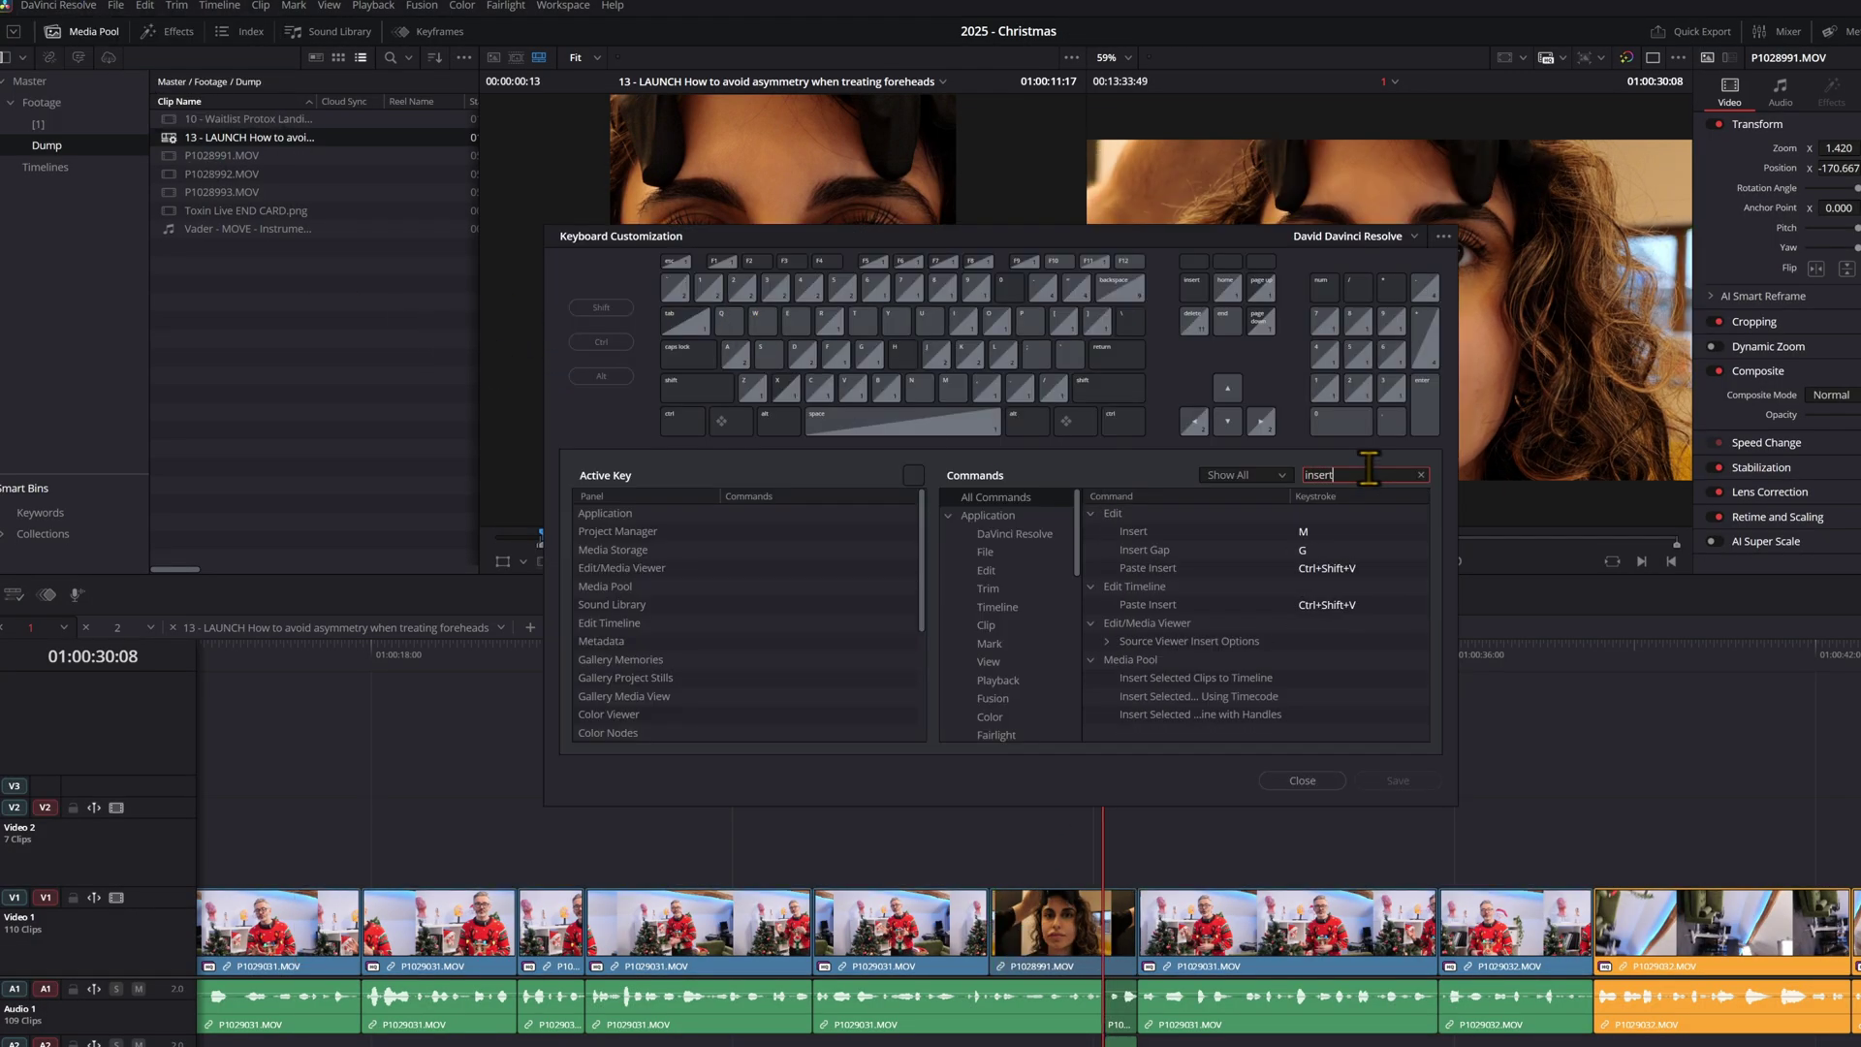
click(1131, 519)
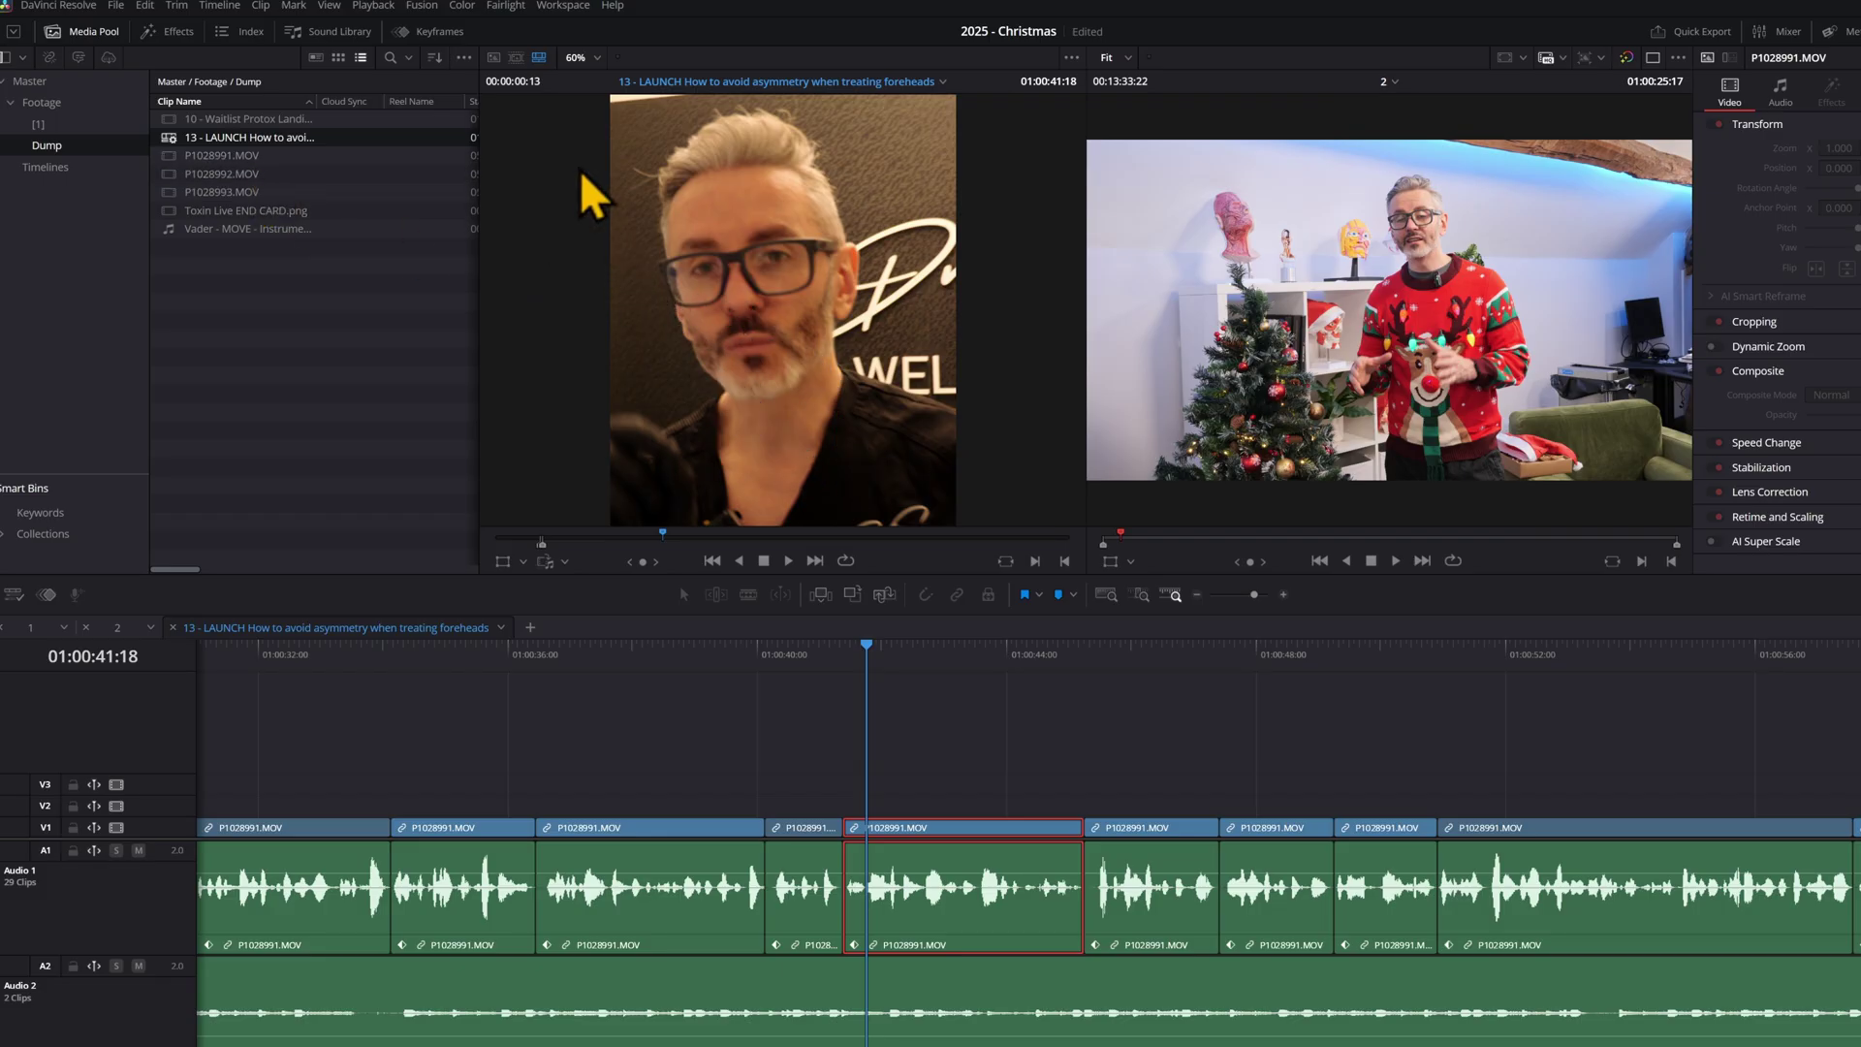
Step: Return the source viewer from timeline display to clip display and load P1028991.MOV into it
click(498, 56)
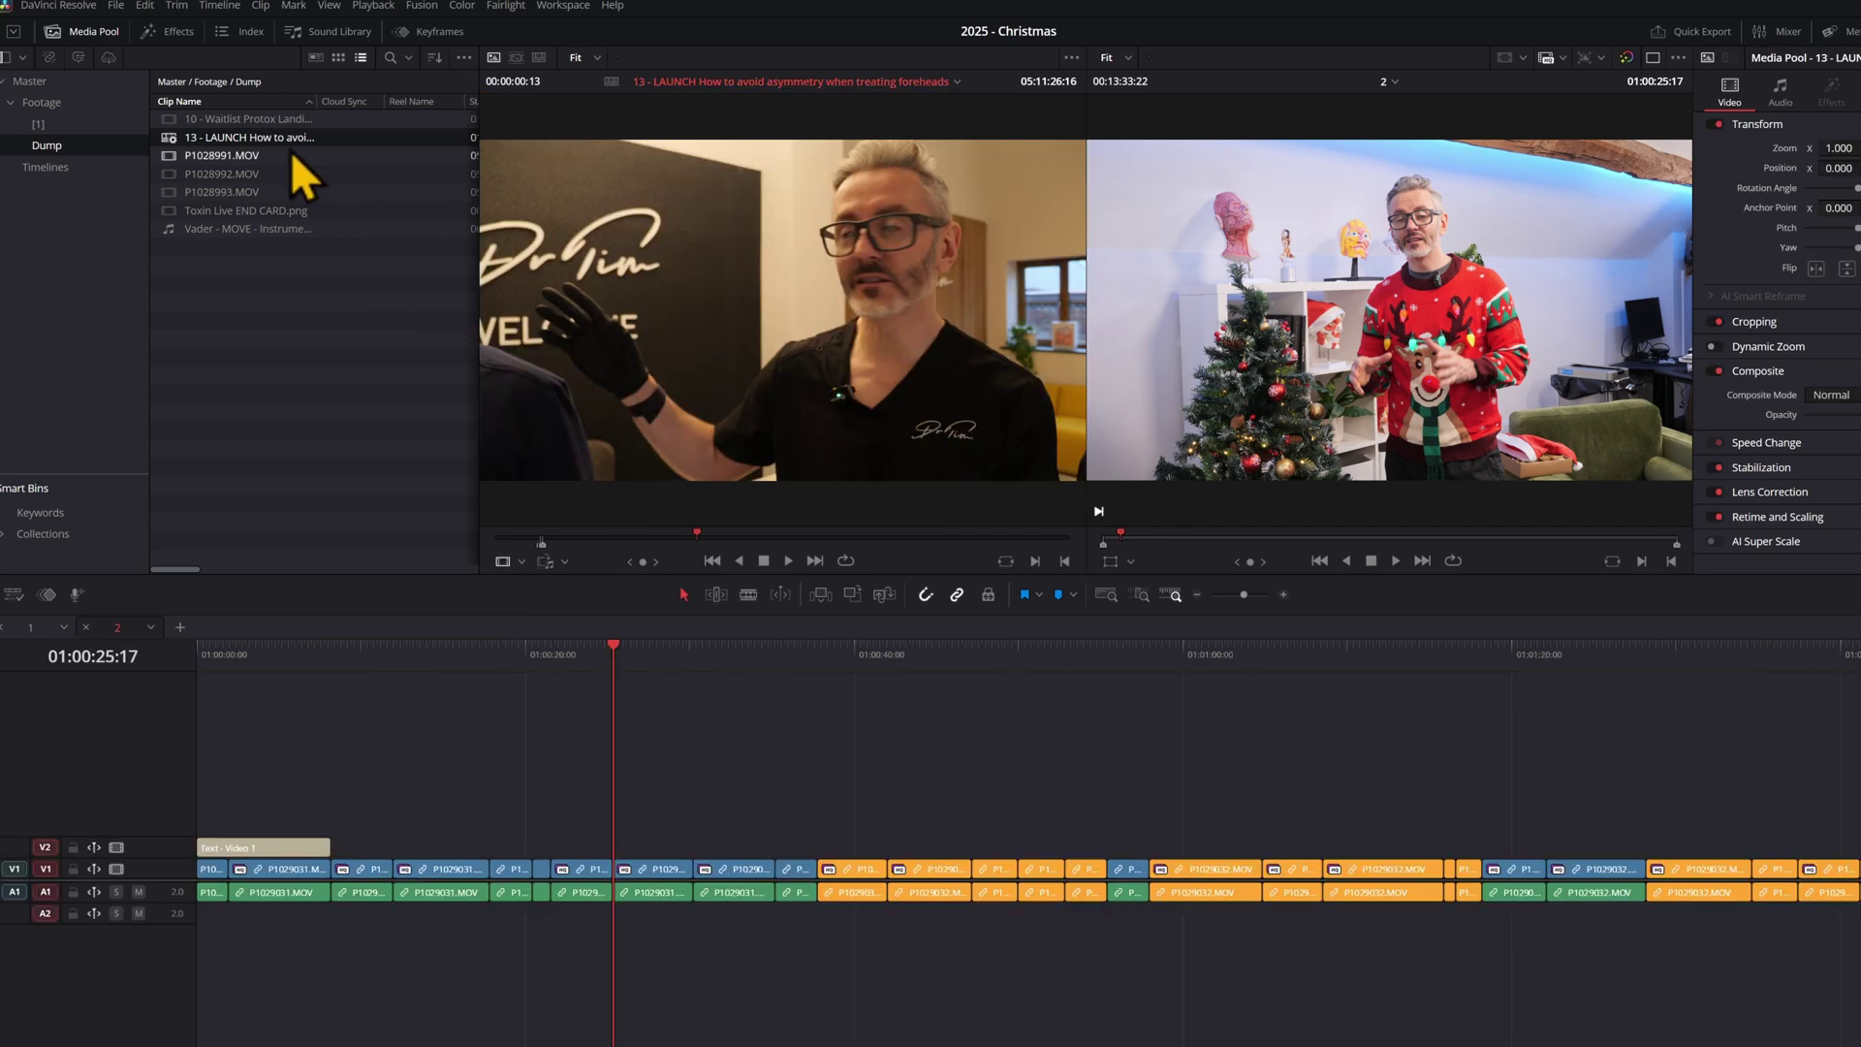
double_click(291, 151)
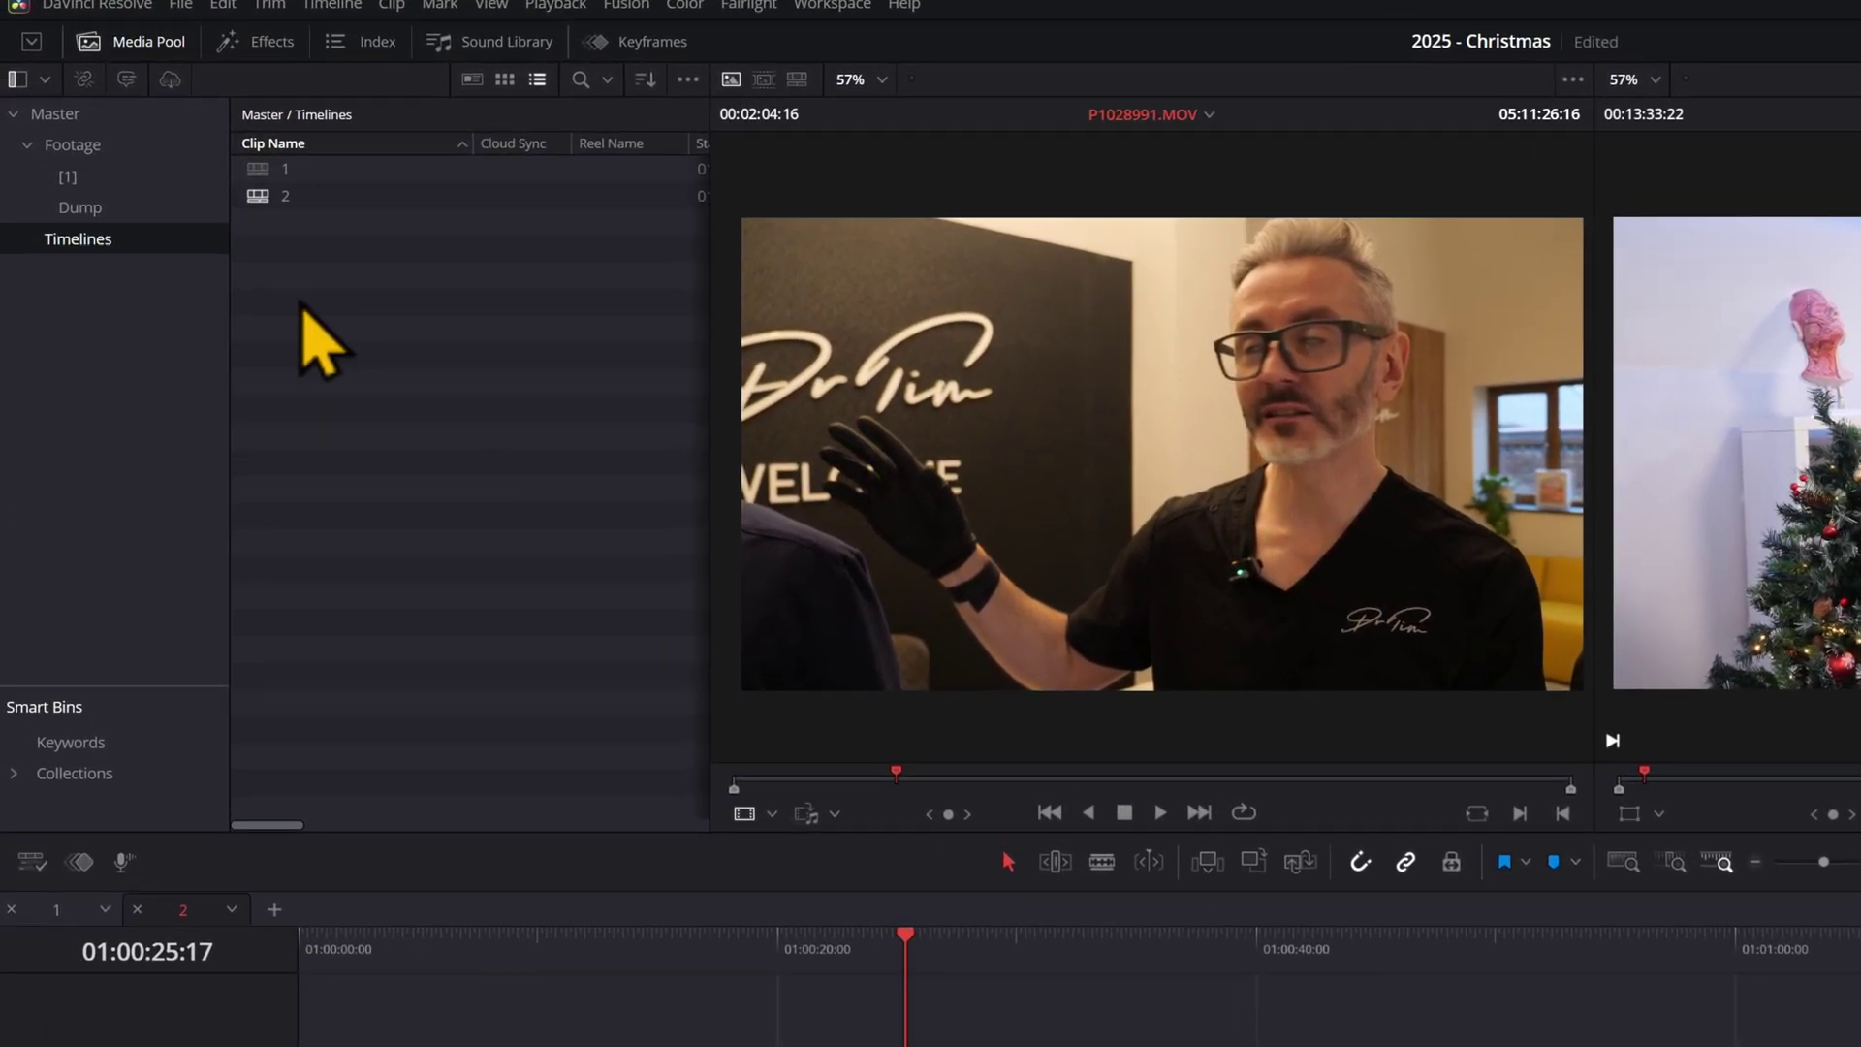
Step: Create a backup of timeline 2 named "Before Subtitling"
right_click(285, 197)
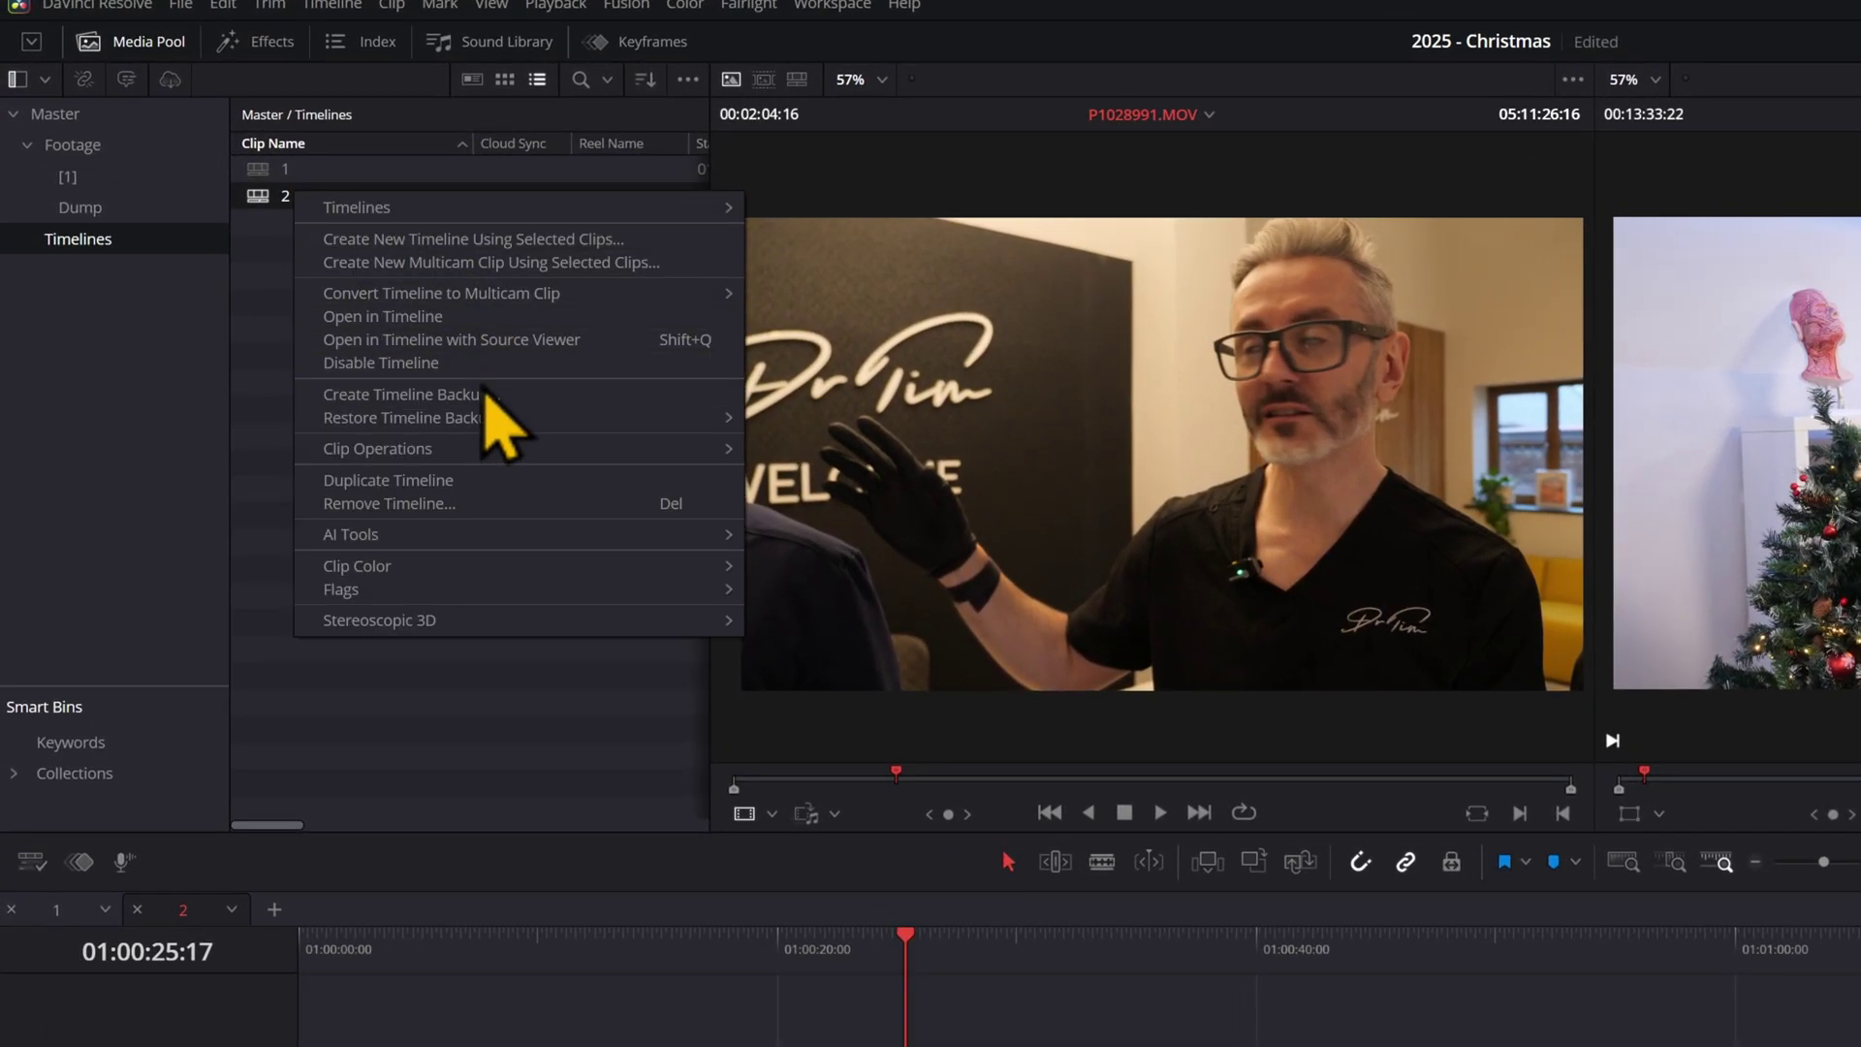
click(532, 394)
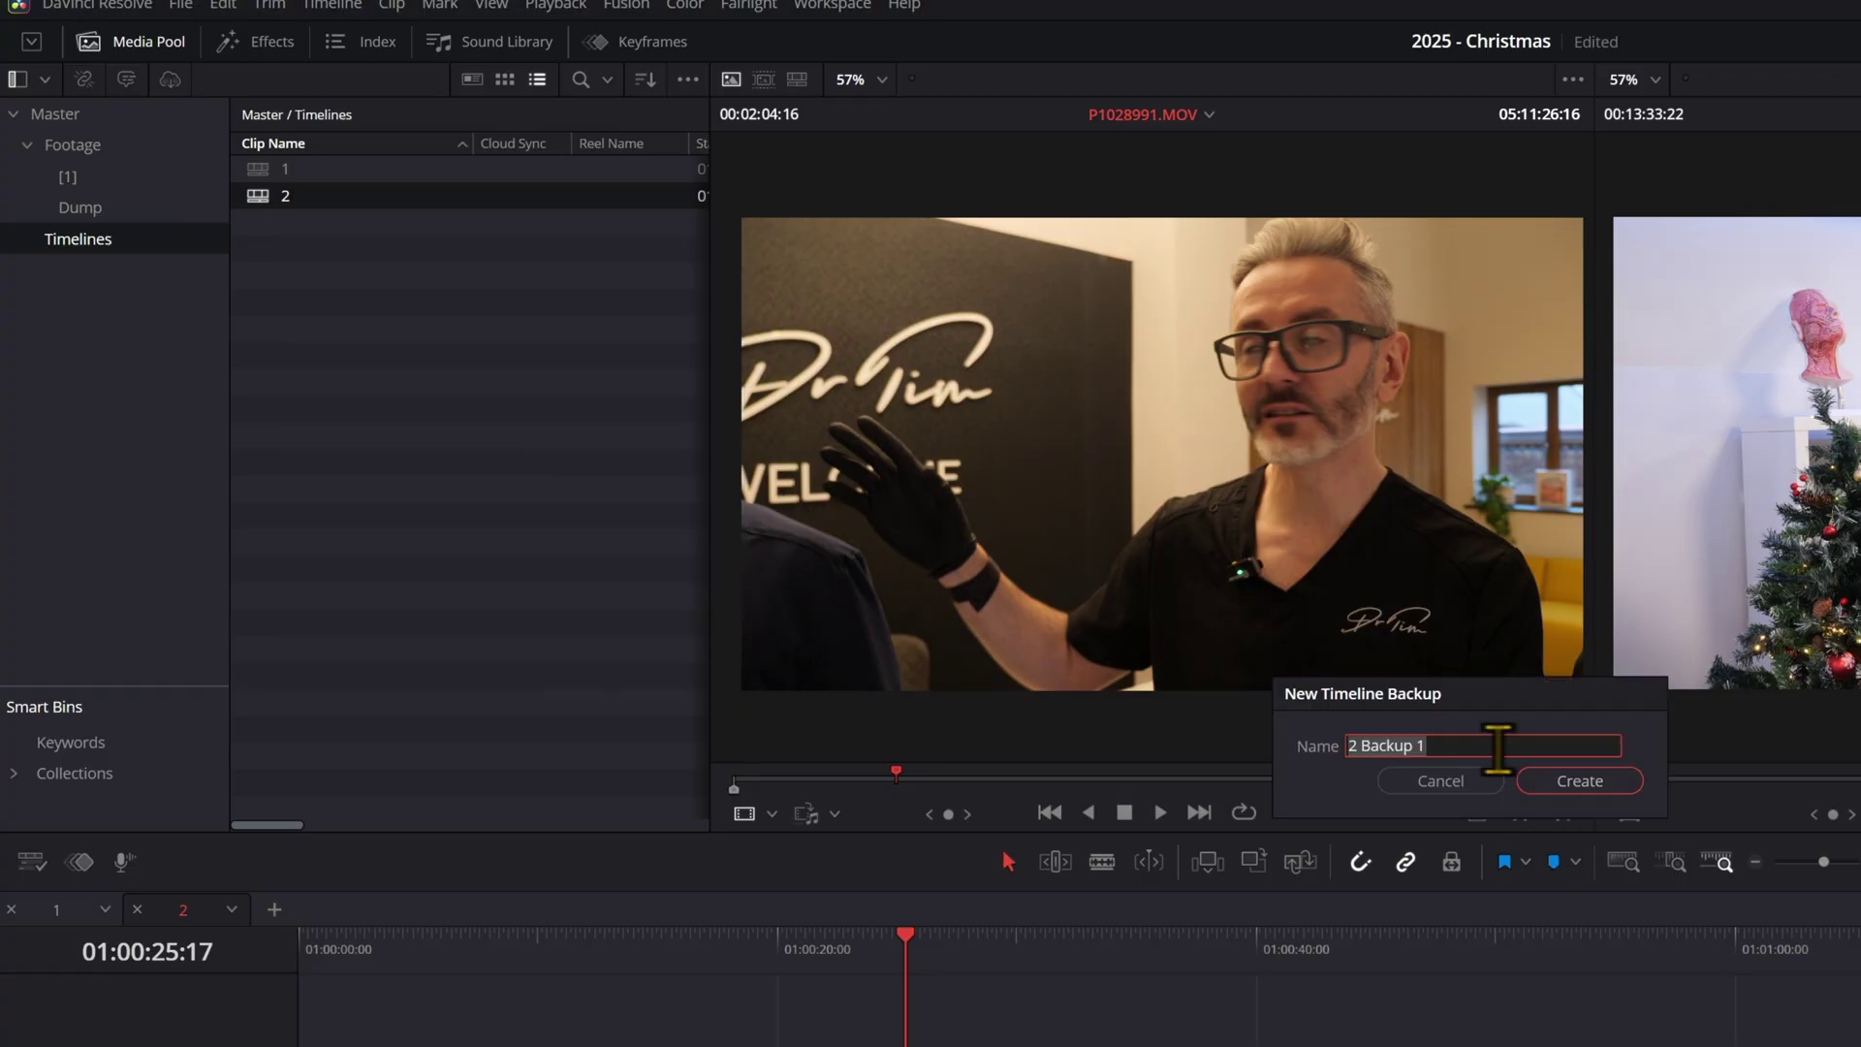
text(Before Subtitling)
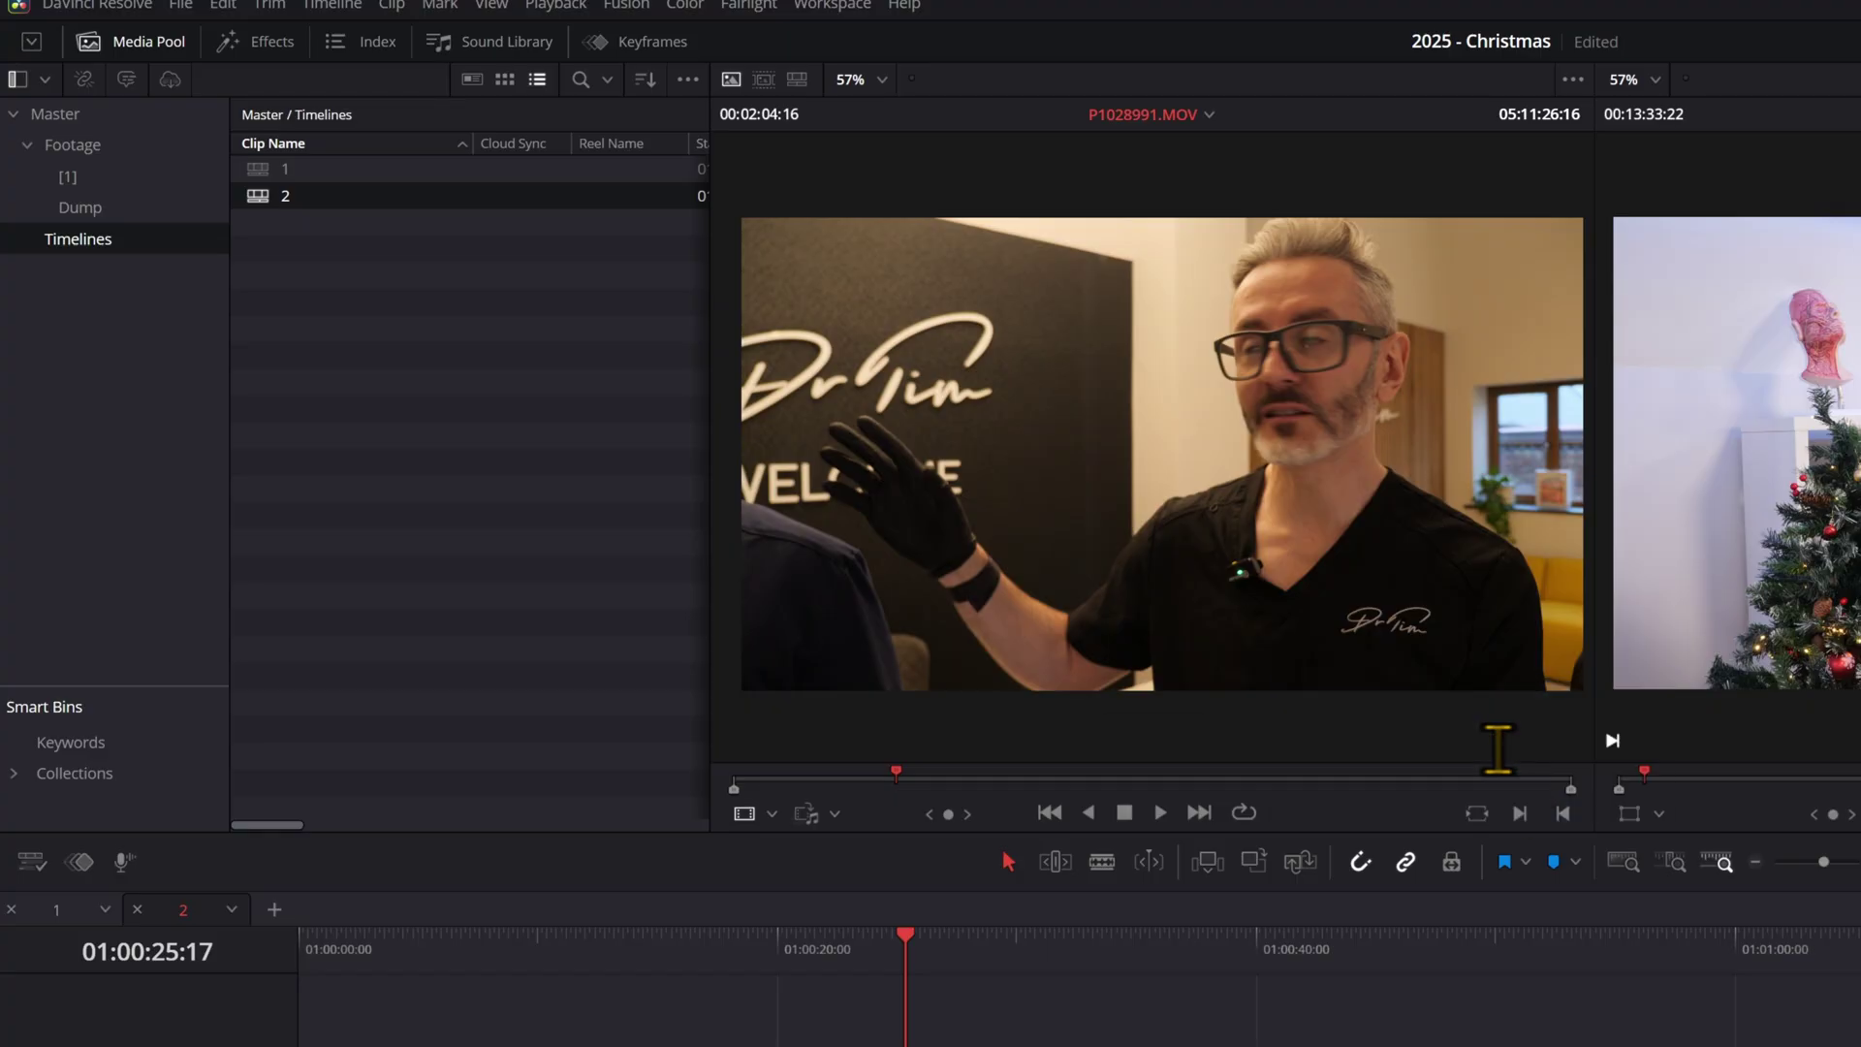
Step: Generate subtitles for timeline 2 on a subtitle track
right_click(283, 198)
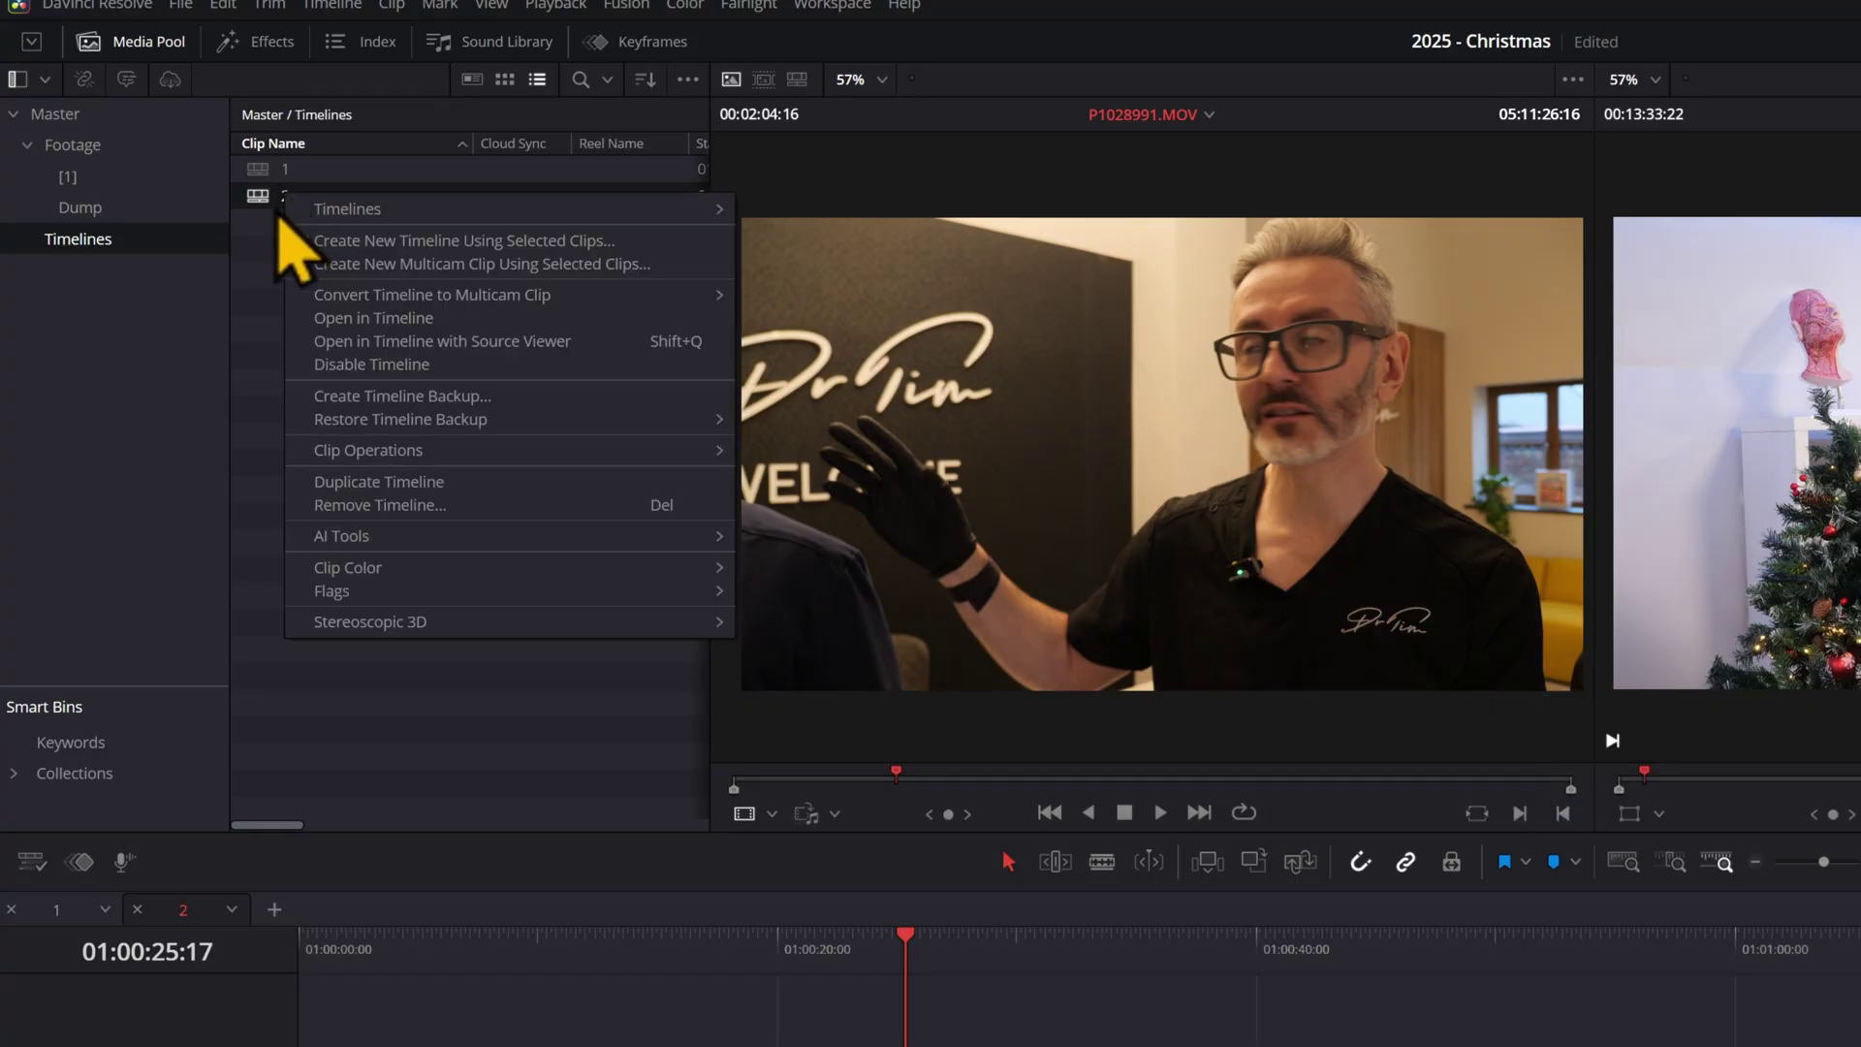
click(332, 6)
click(332, 5)
mouse_move(478, 243)
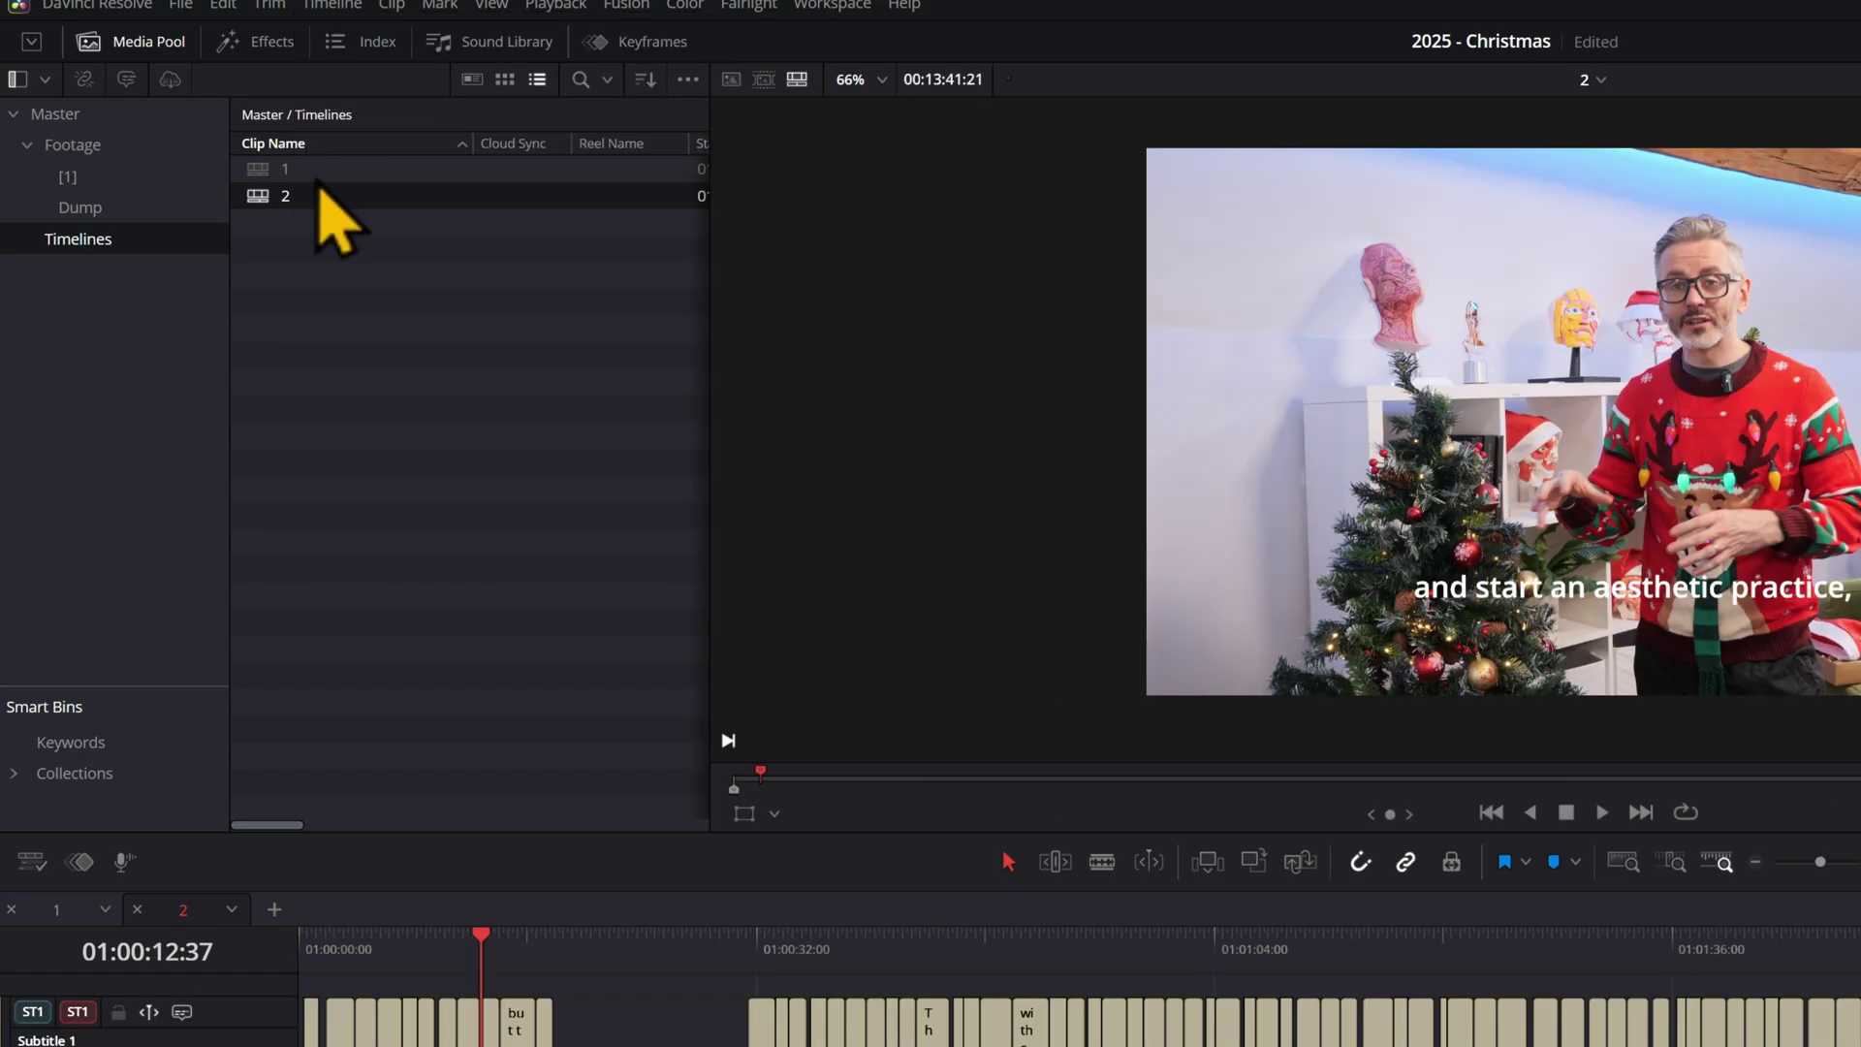
Step: Restore the "Before Subtitling" backup of timeline 2 and select the restored timeline in the Timelines bin
right_click(281, 197)
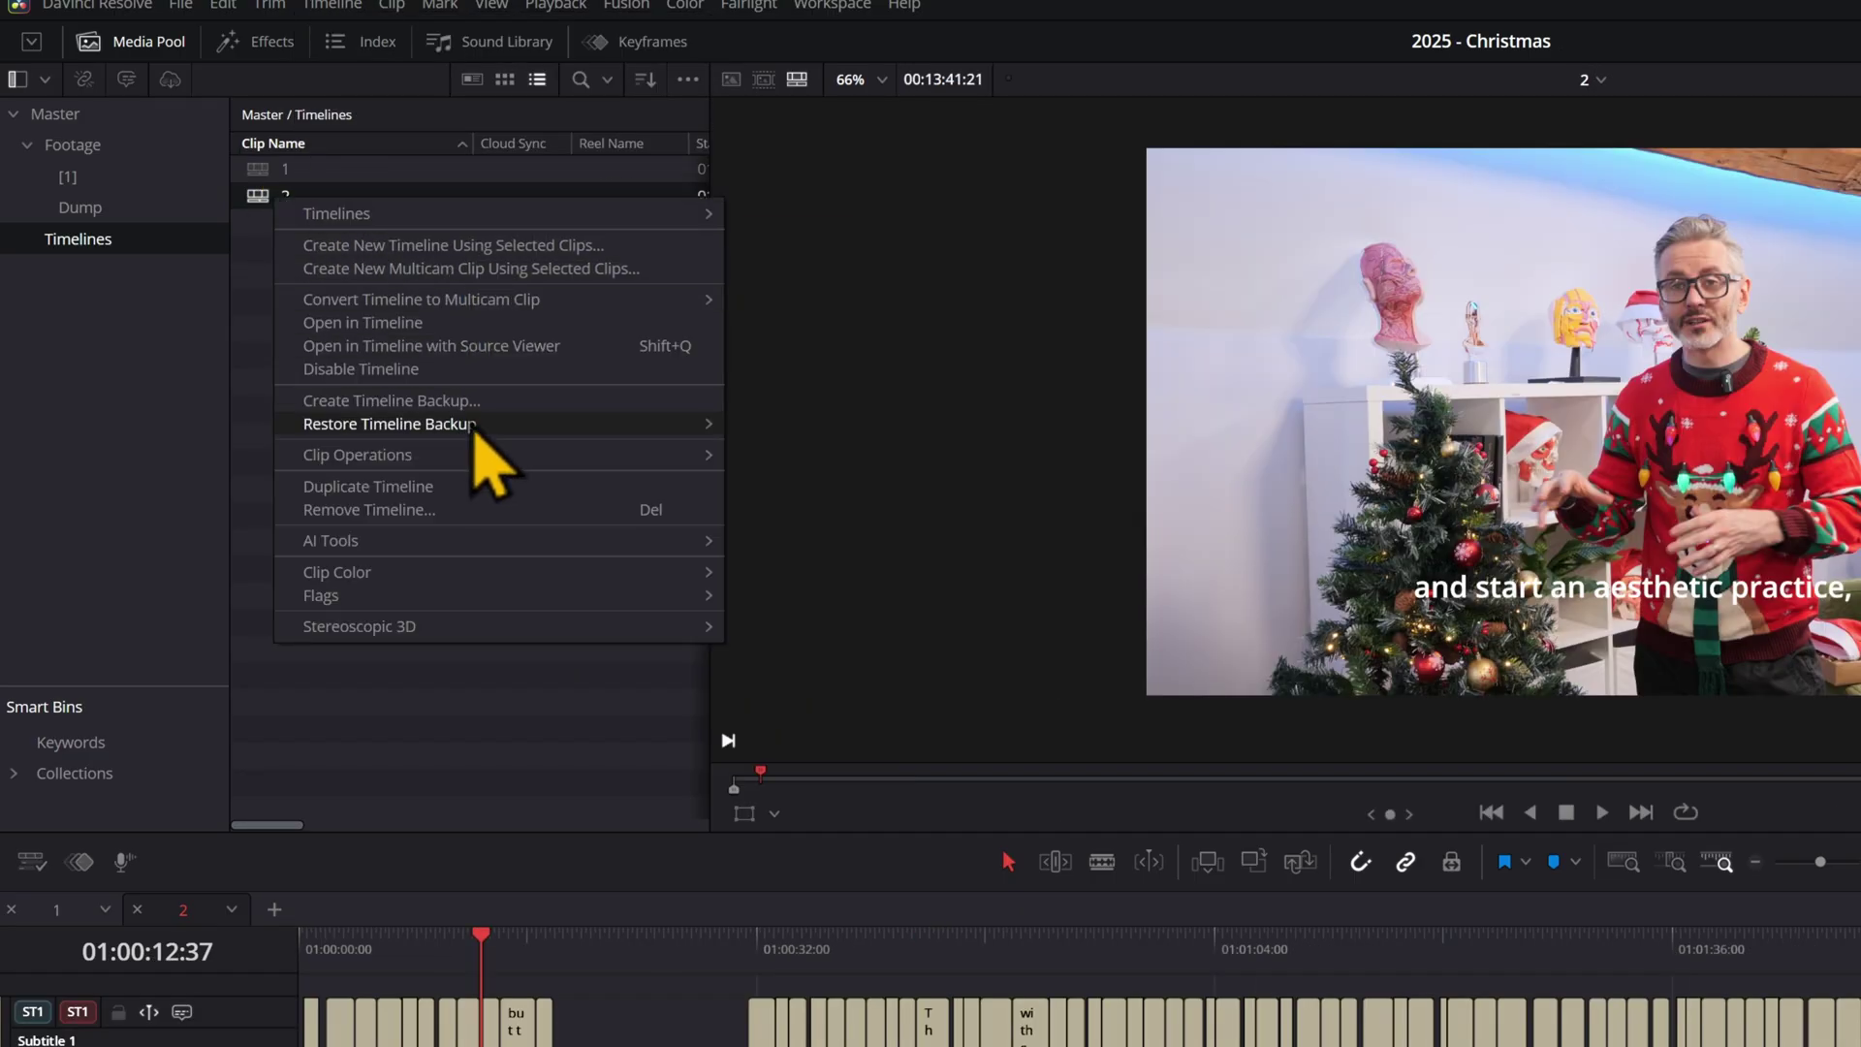
mouse_move(478, 426)
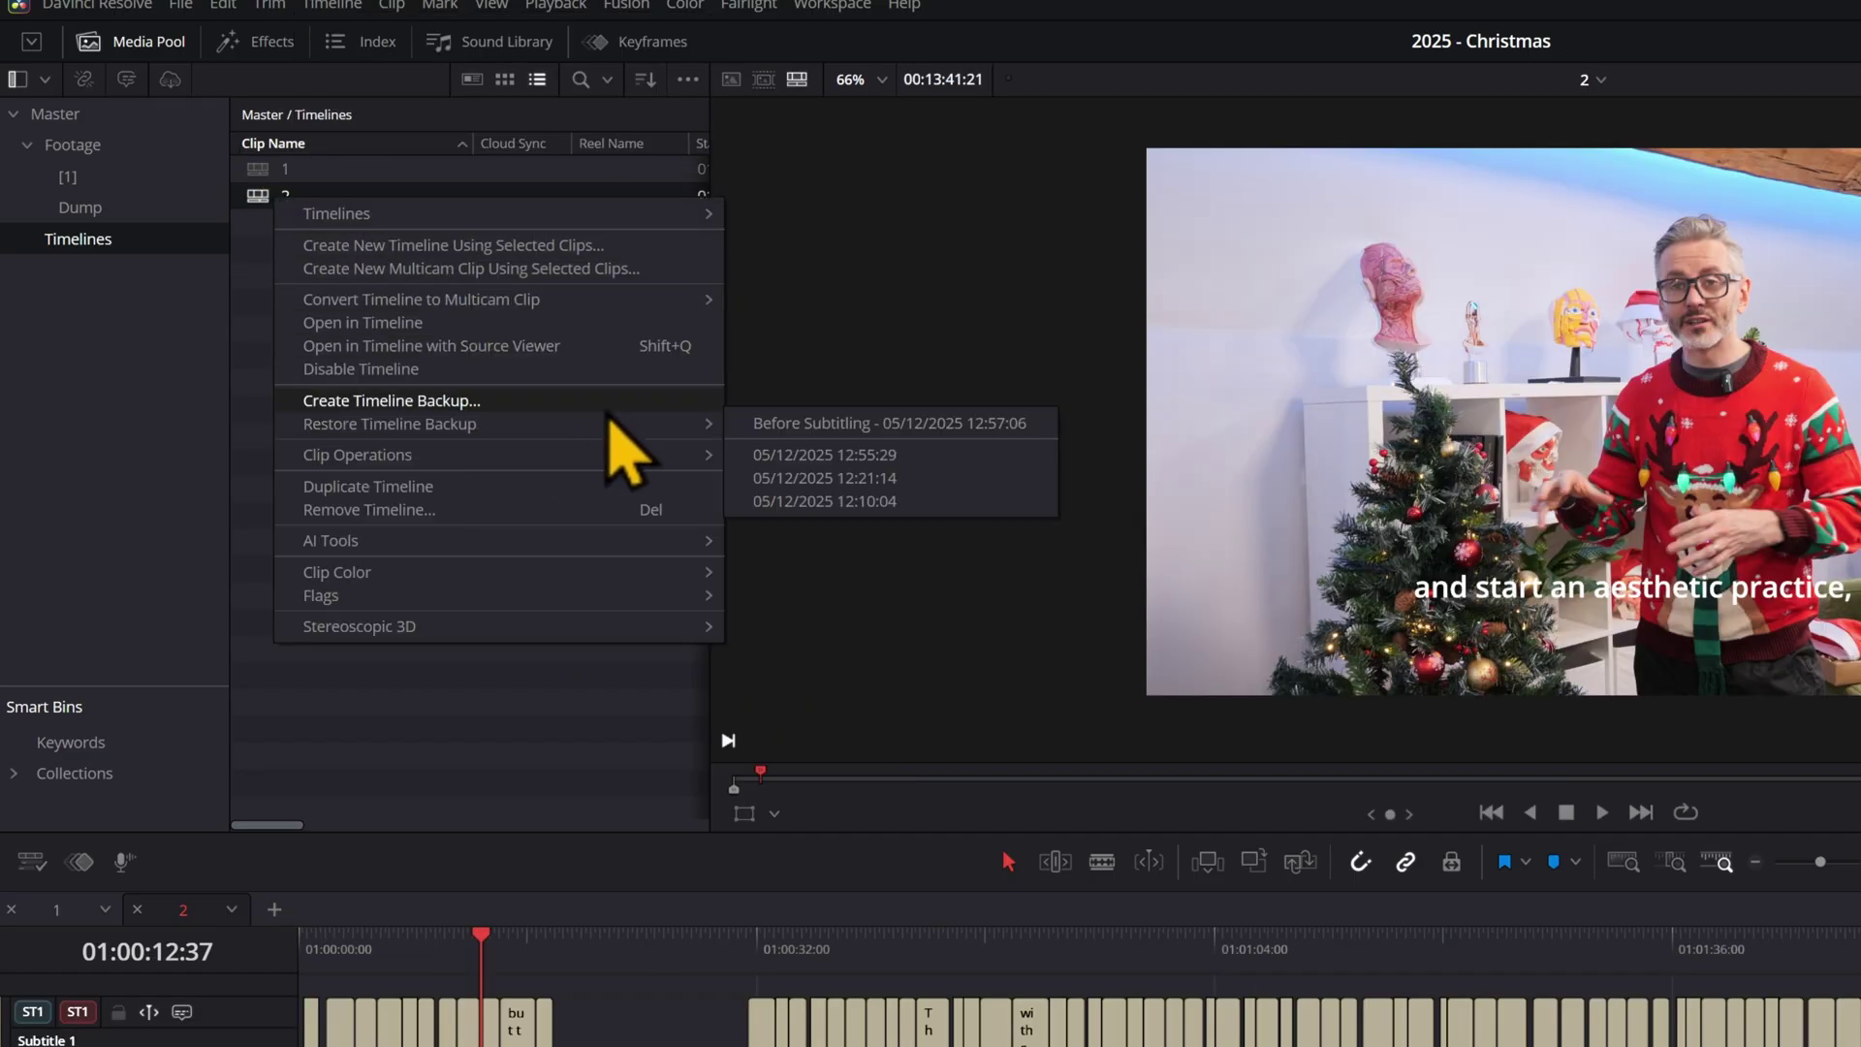
click(945, 427)
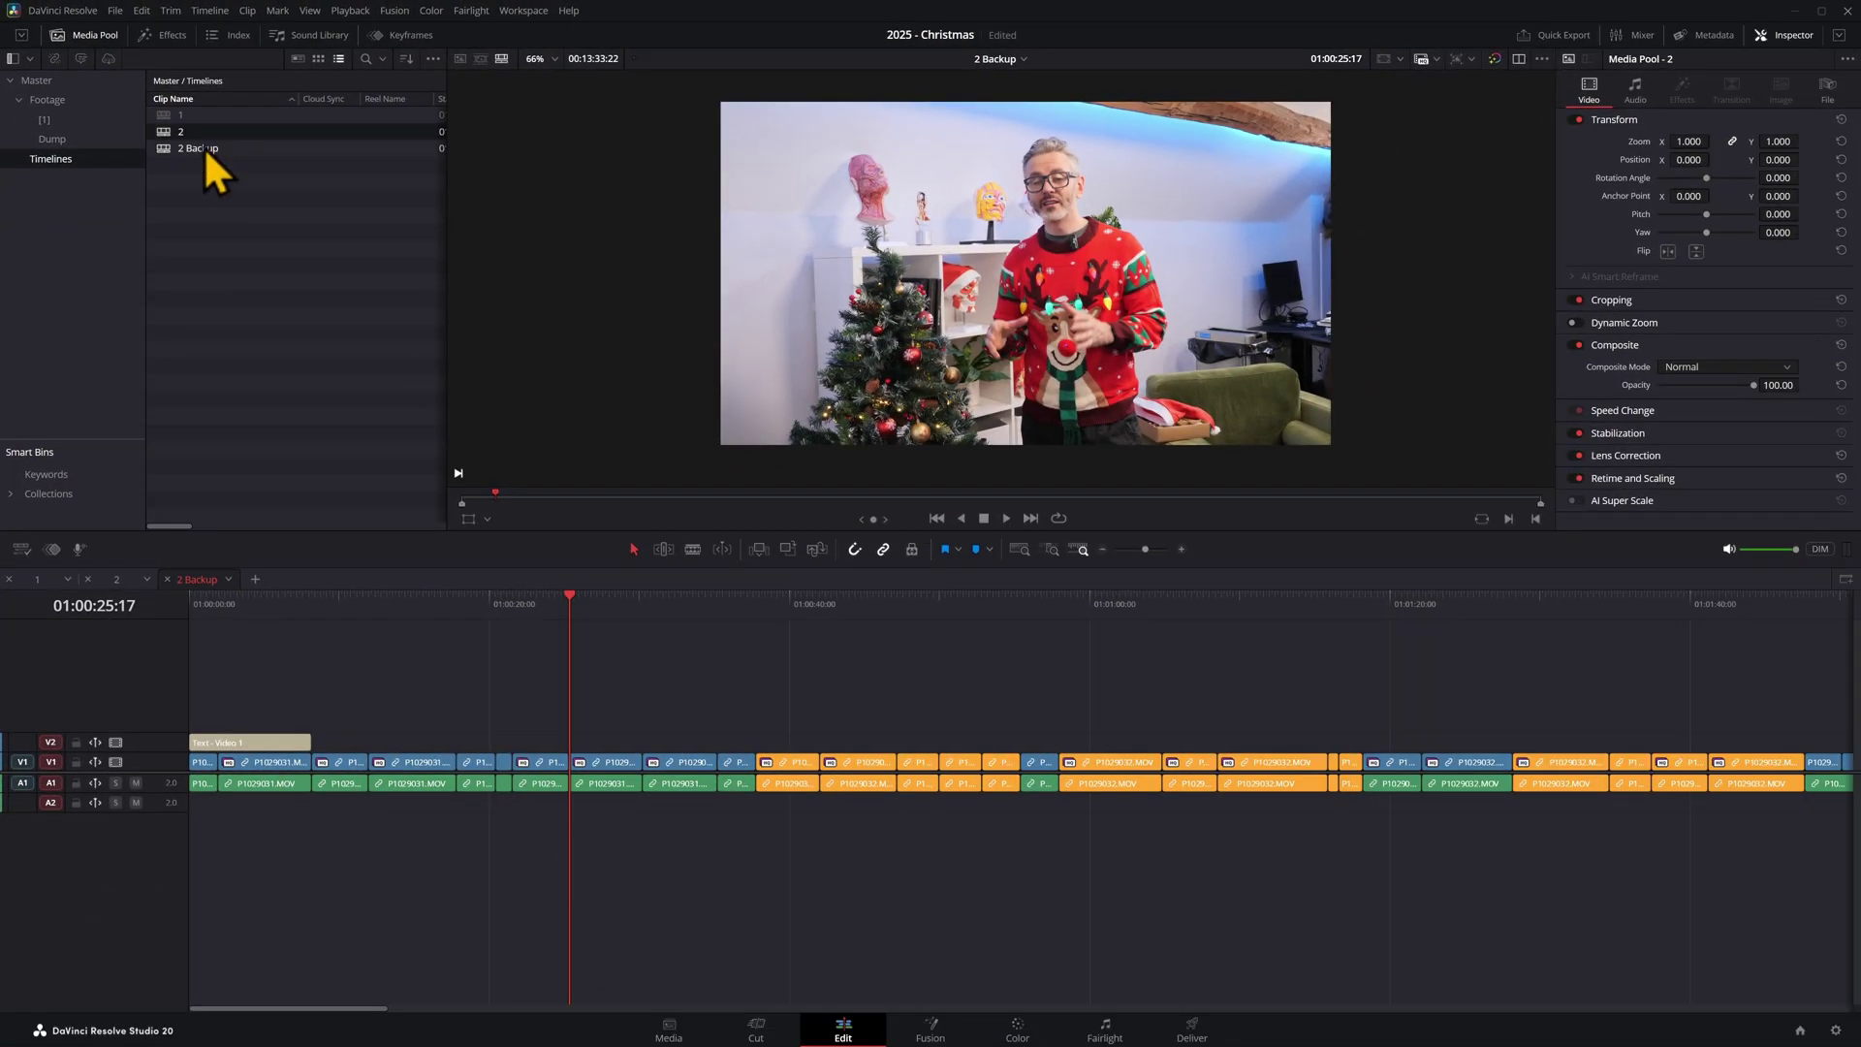
click(203, 147)
key(ctrl+minus)
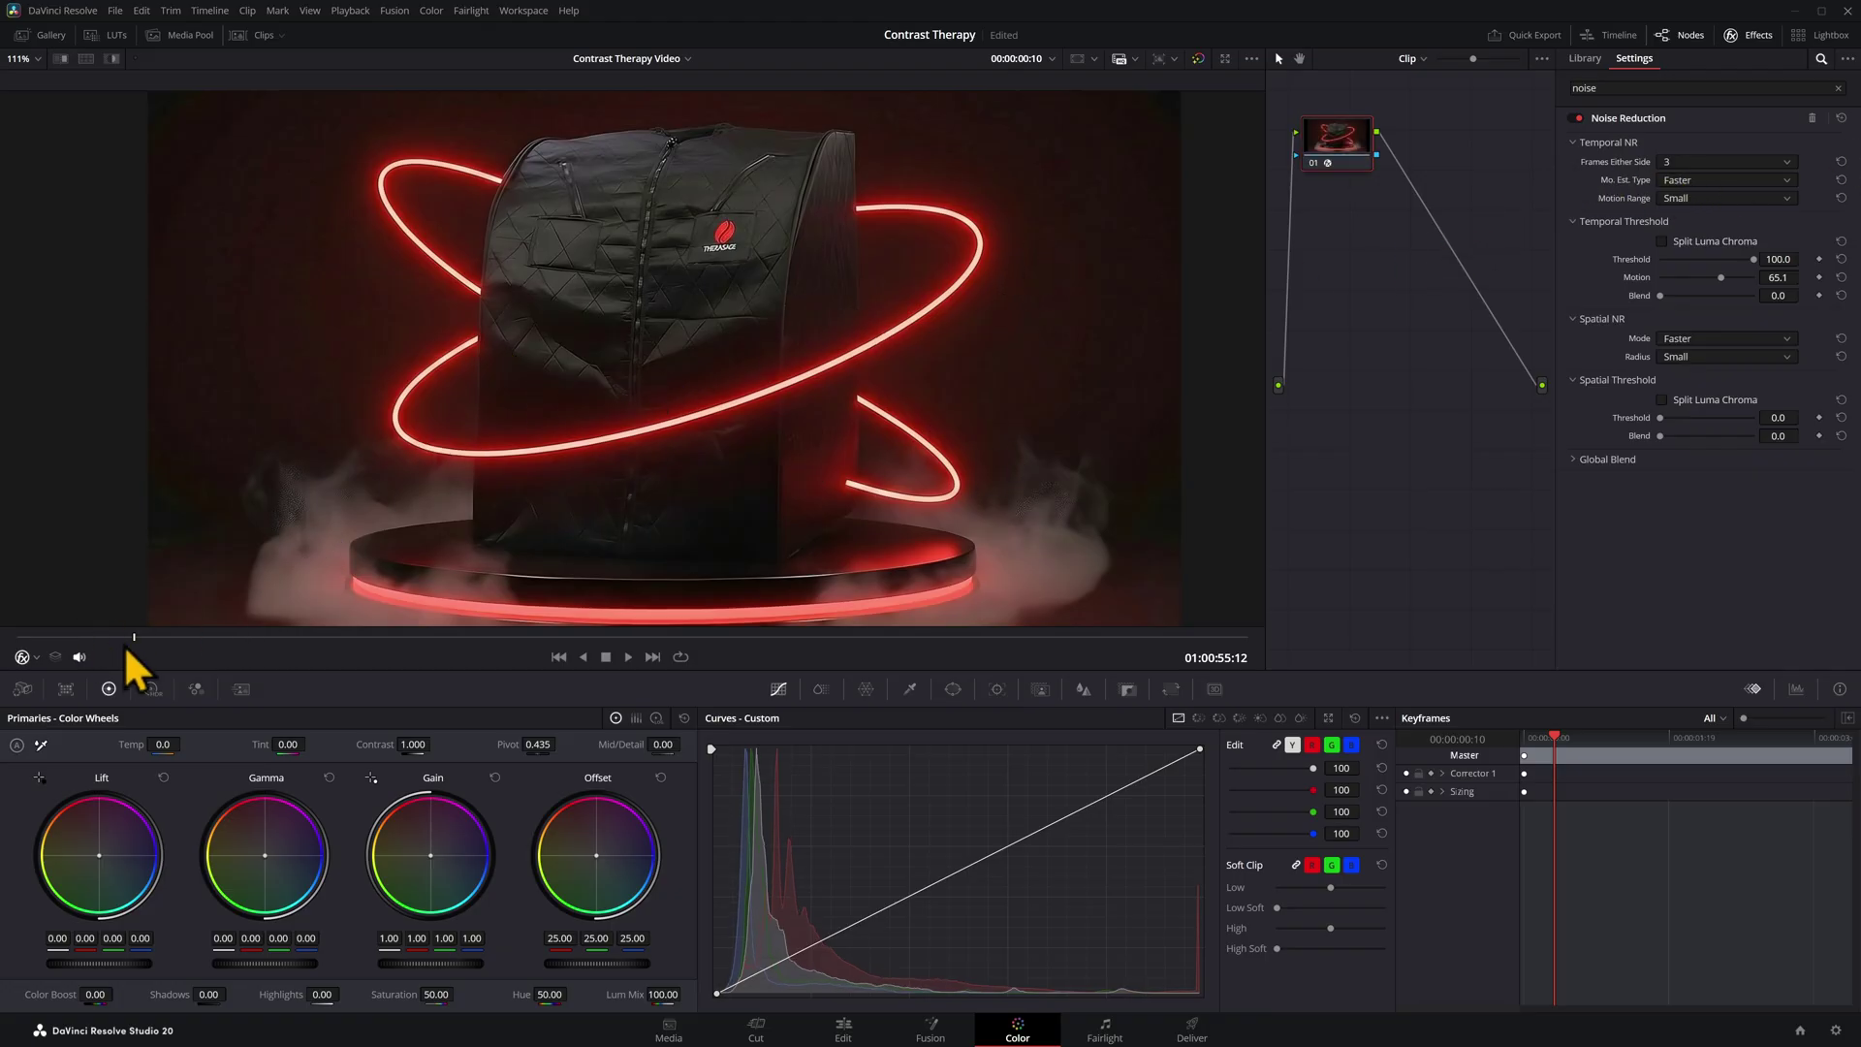
Step: Play the noise-reduced logo clip in the Contrast Therapy project, then view the Contrast Therapy Video timeline on the Edit page
key(space)
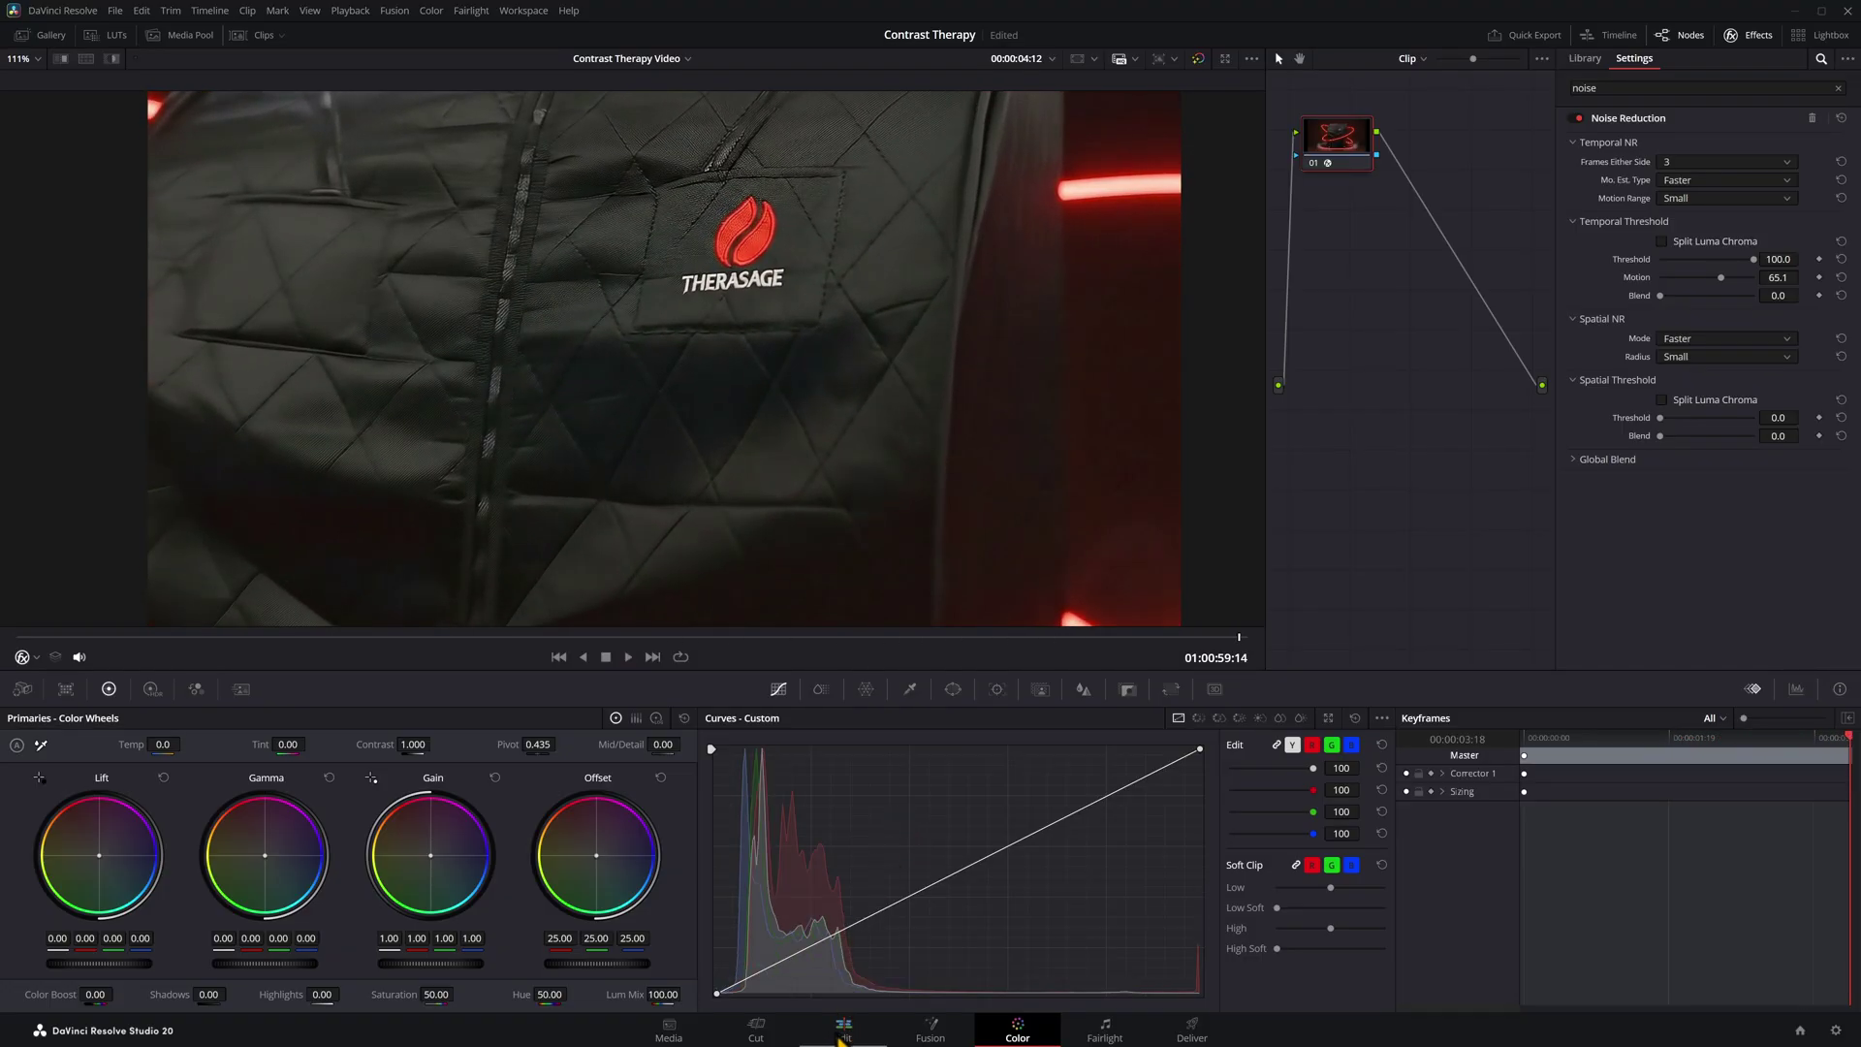
click(841, 1030)
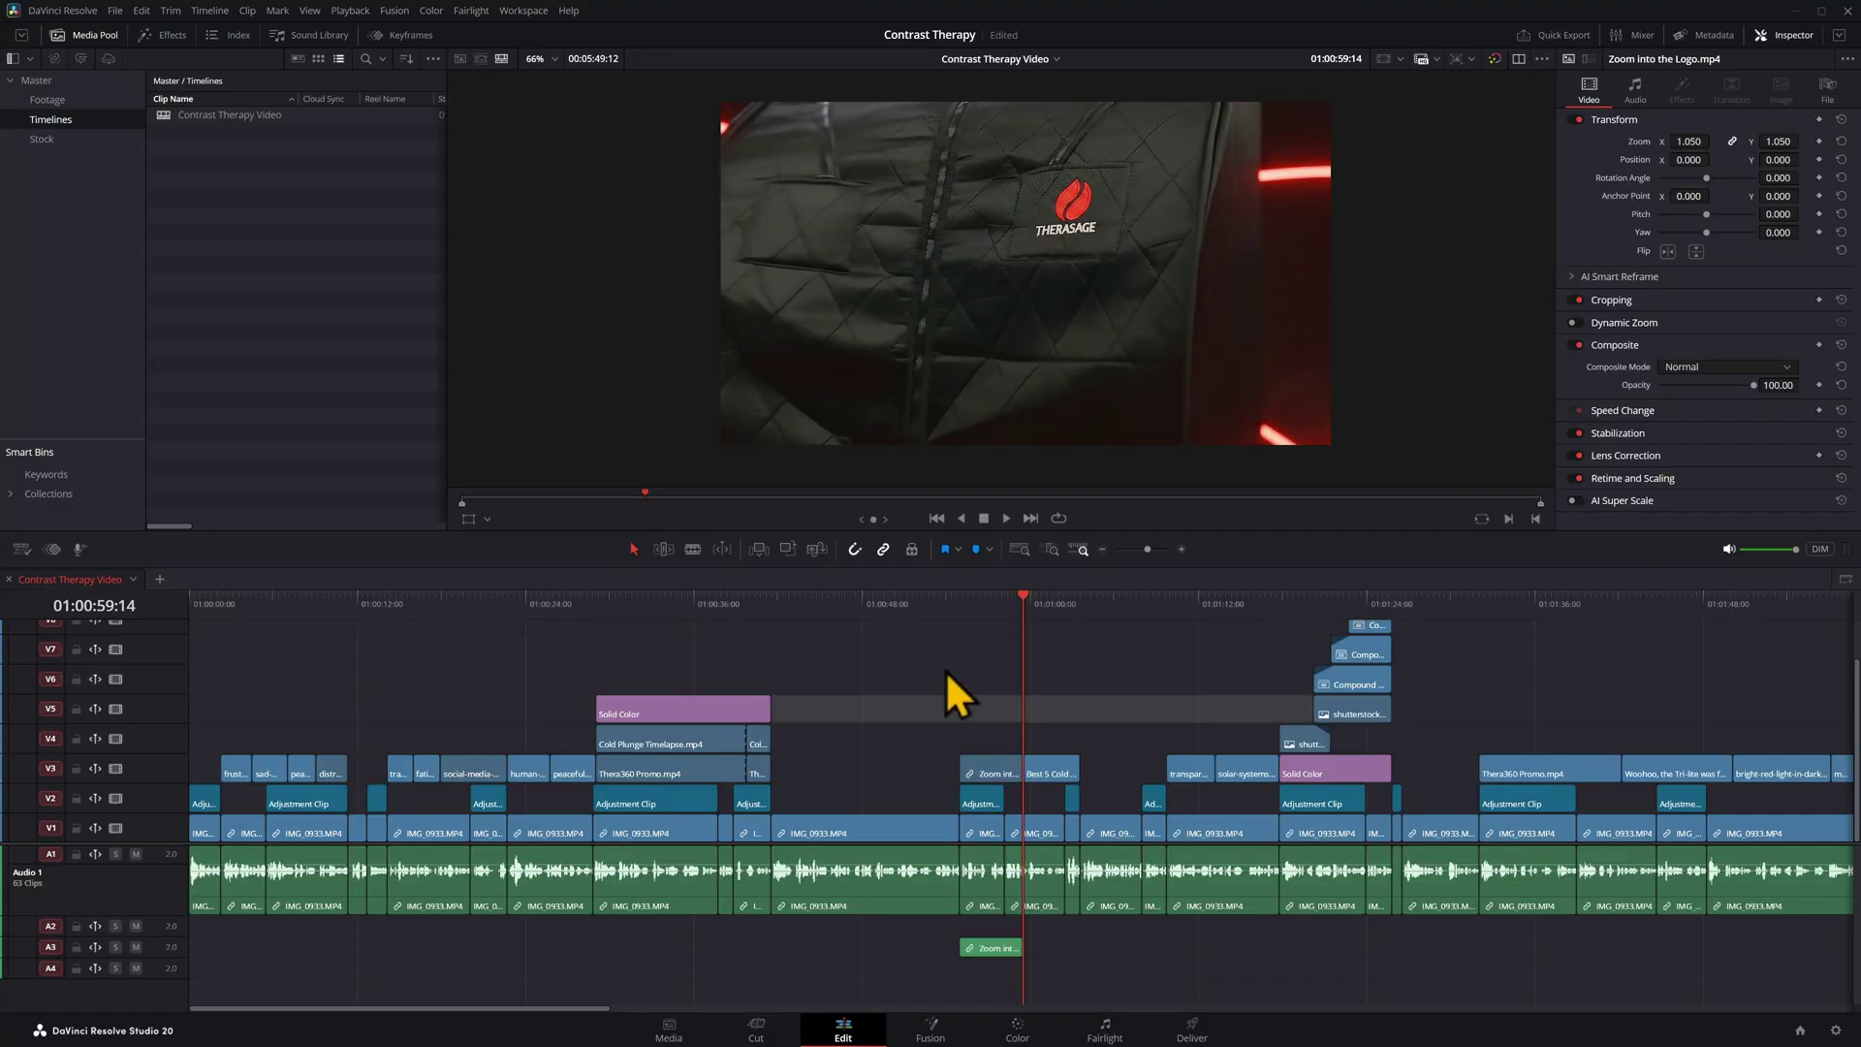
scroll(945, 671, down, 2)
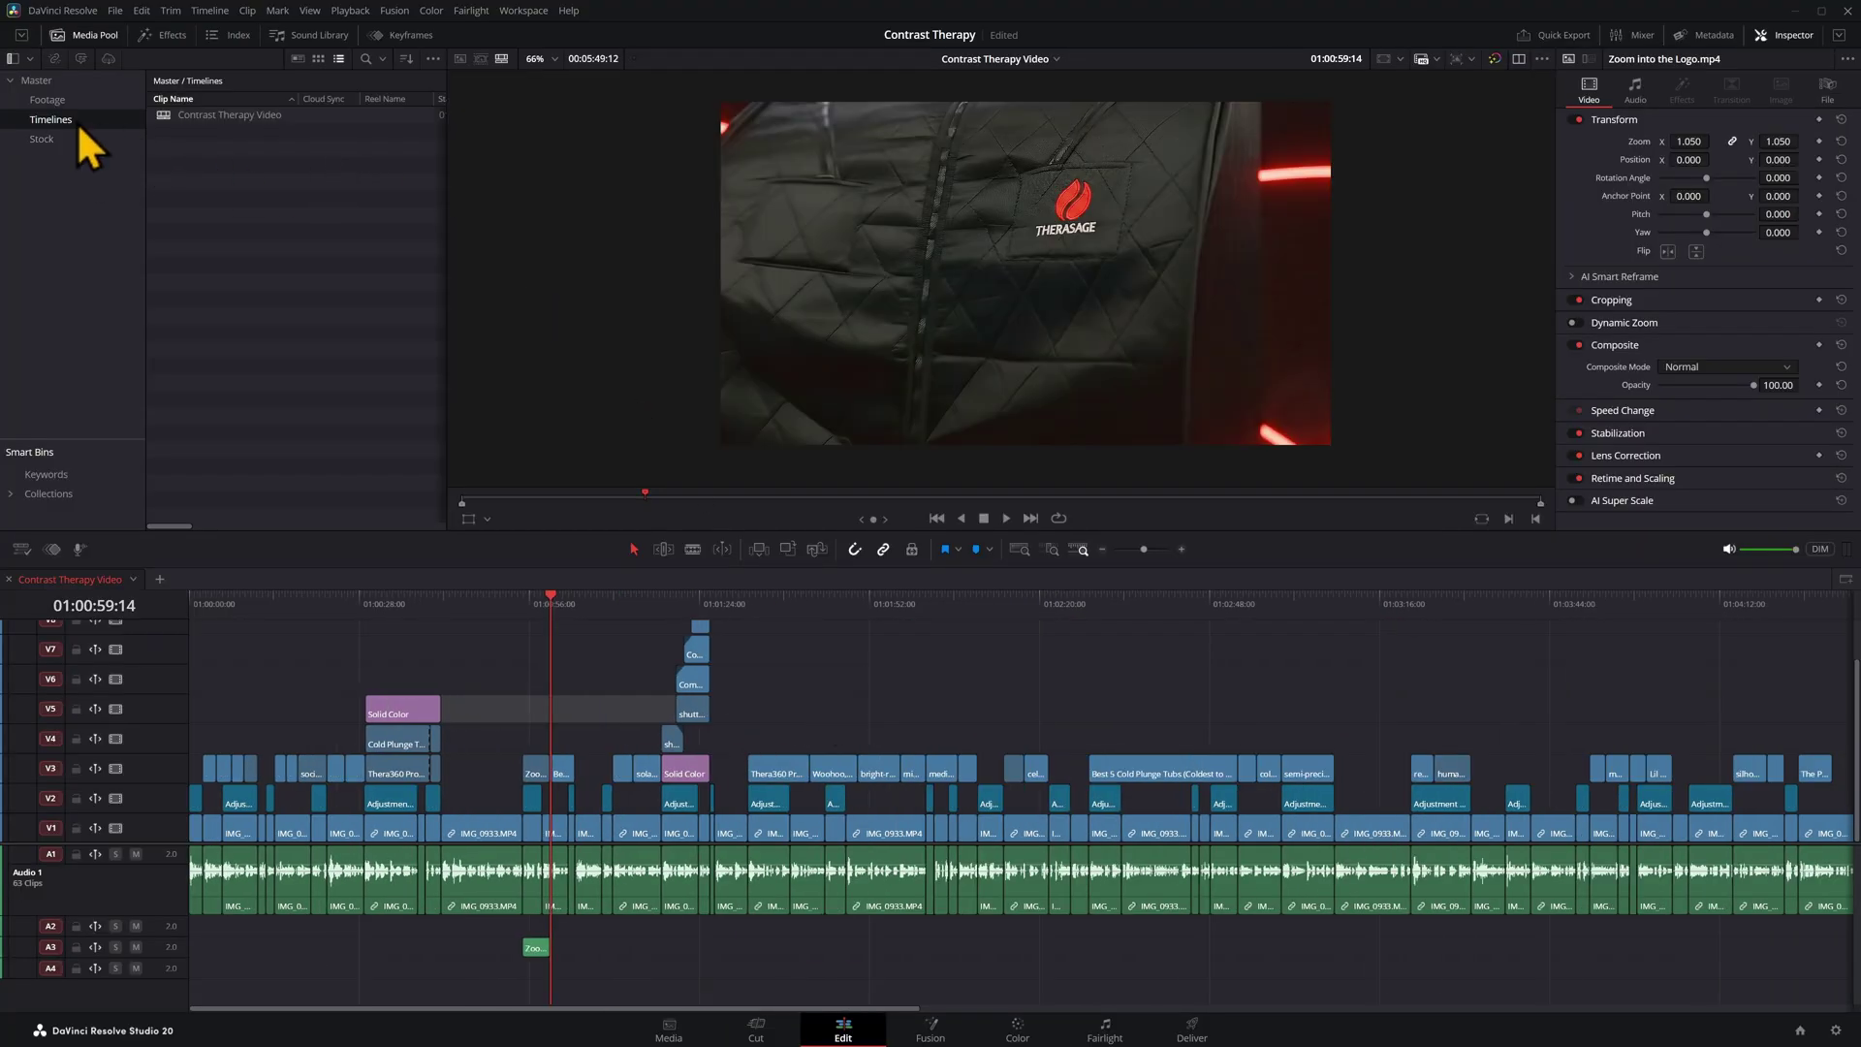
click(219, 114)
Step: Browse to the Projects folder in the project manager and switch from Contrast Therapy to the 2025 - Christmas project
click(1801, 1032)
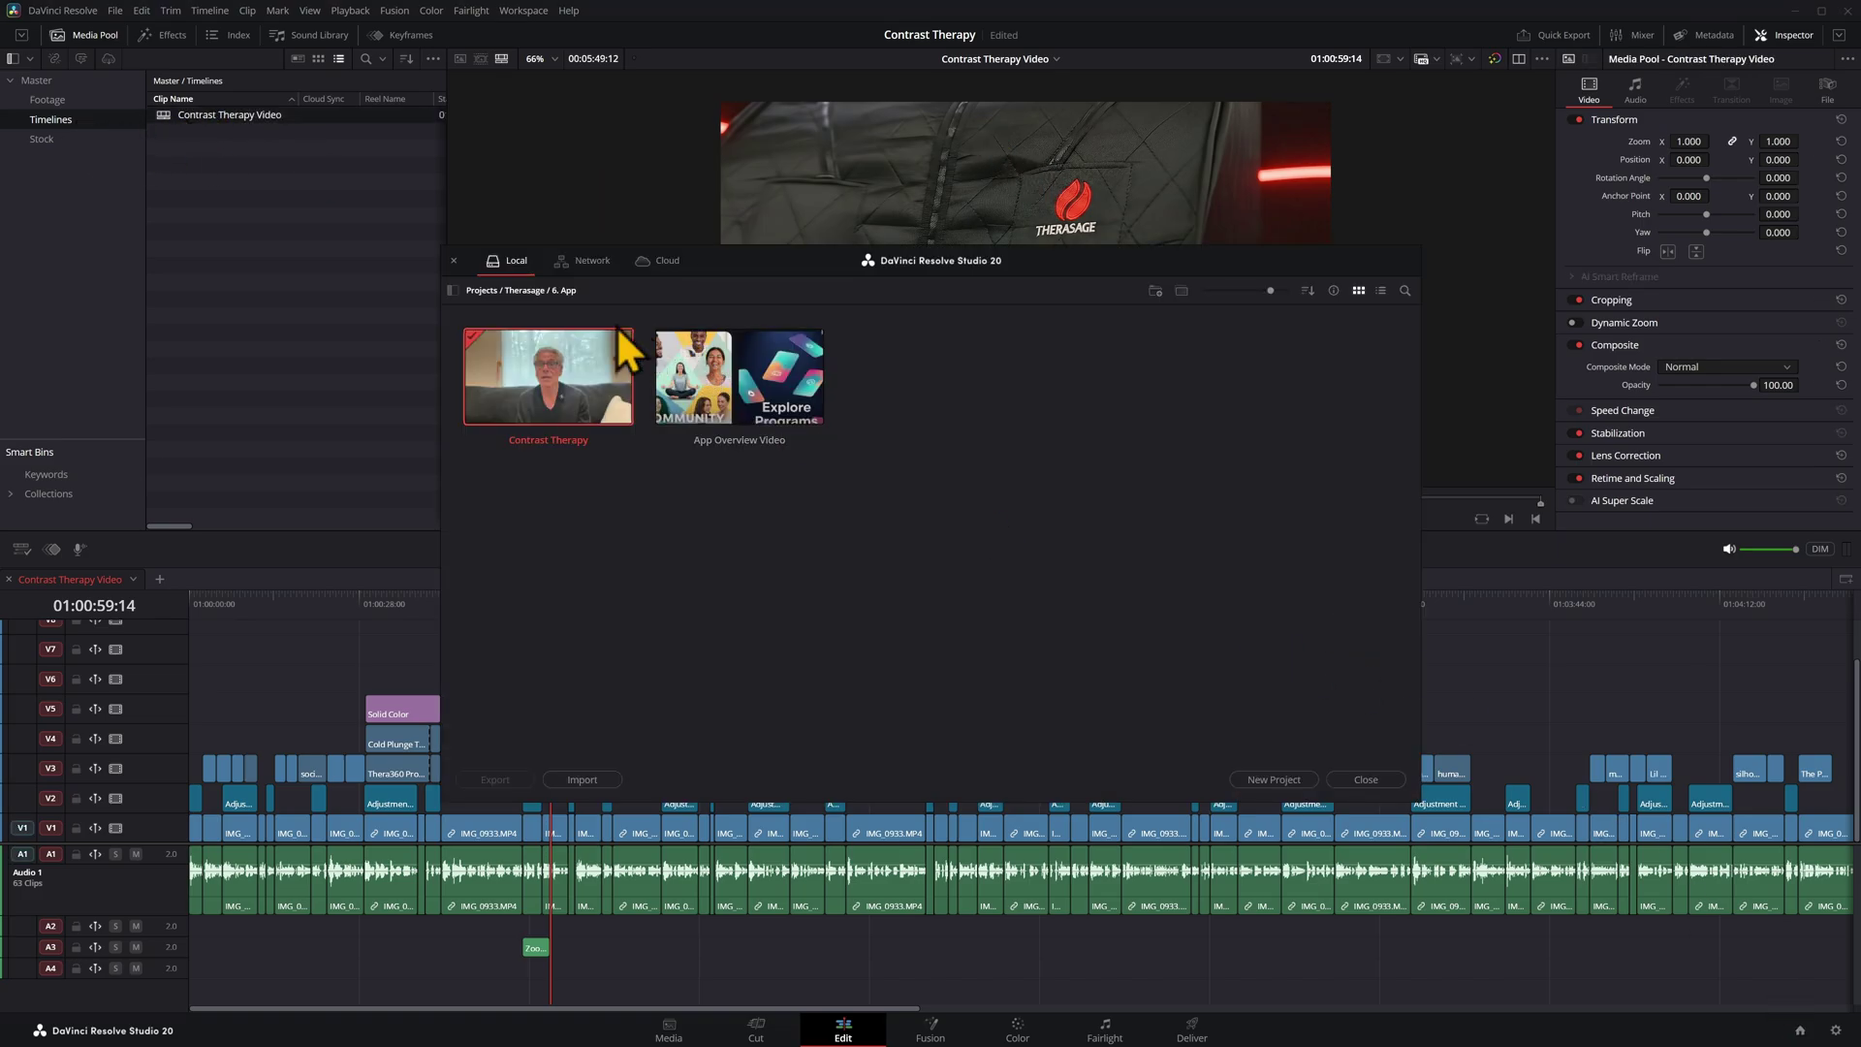
click(488, 291)
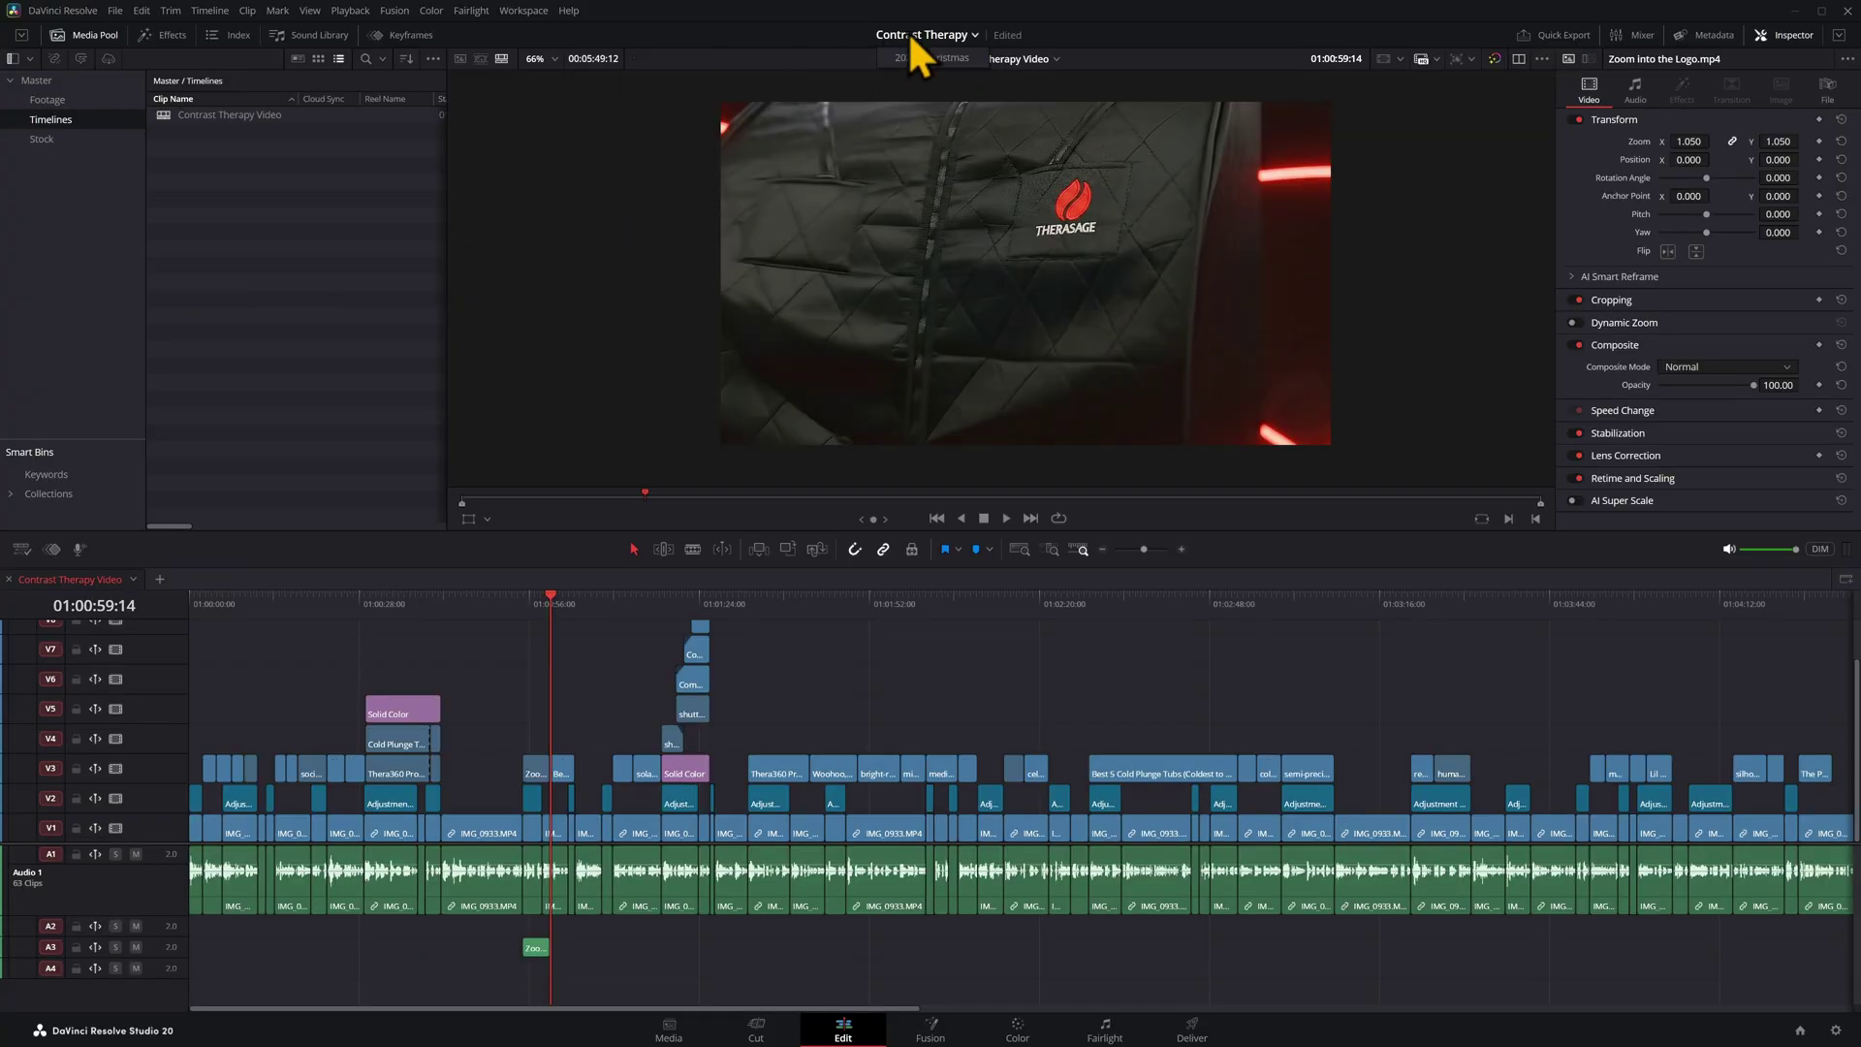
click(923, 58)
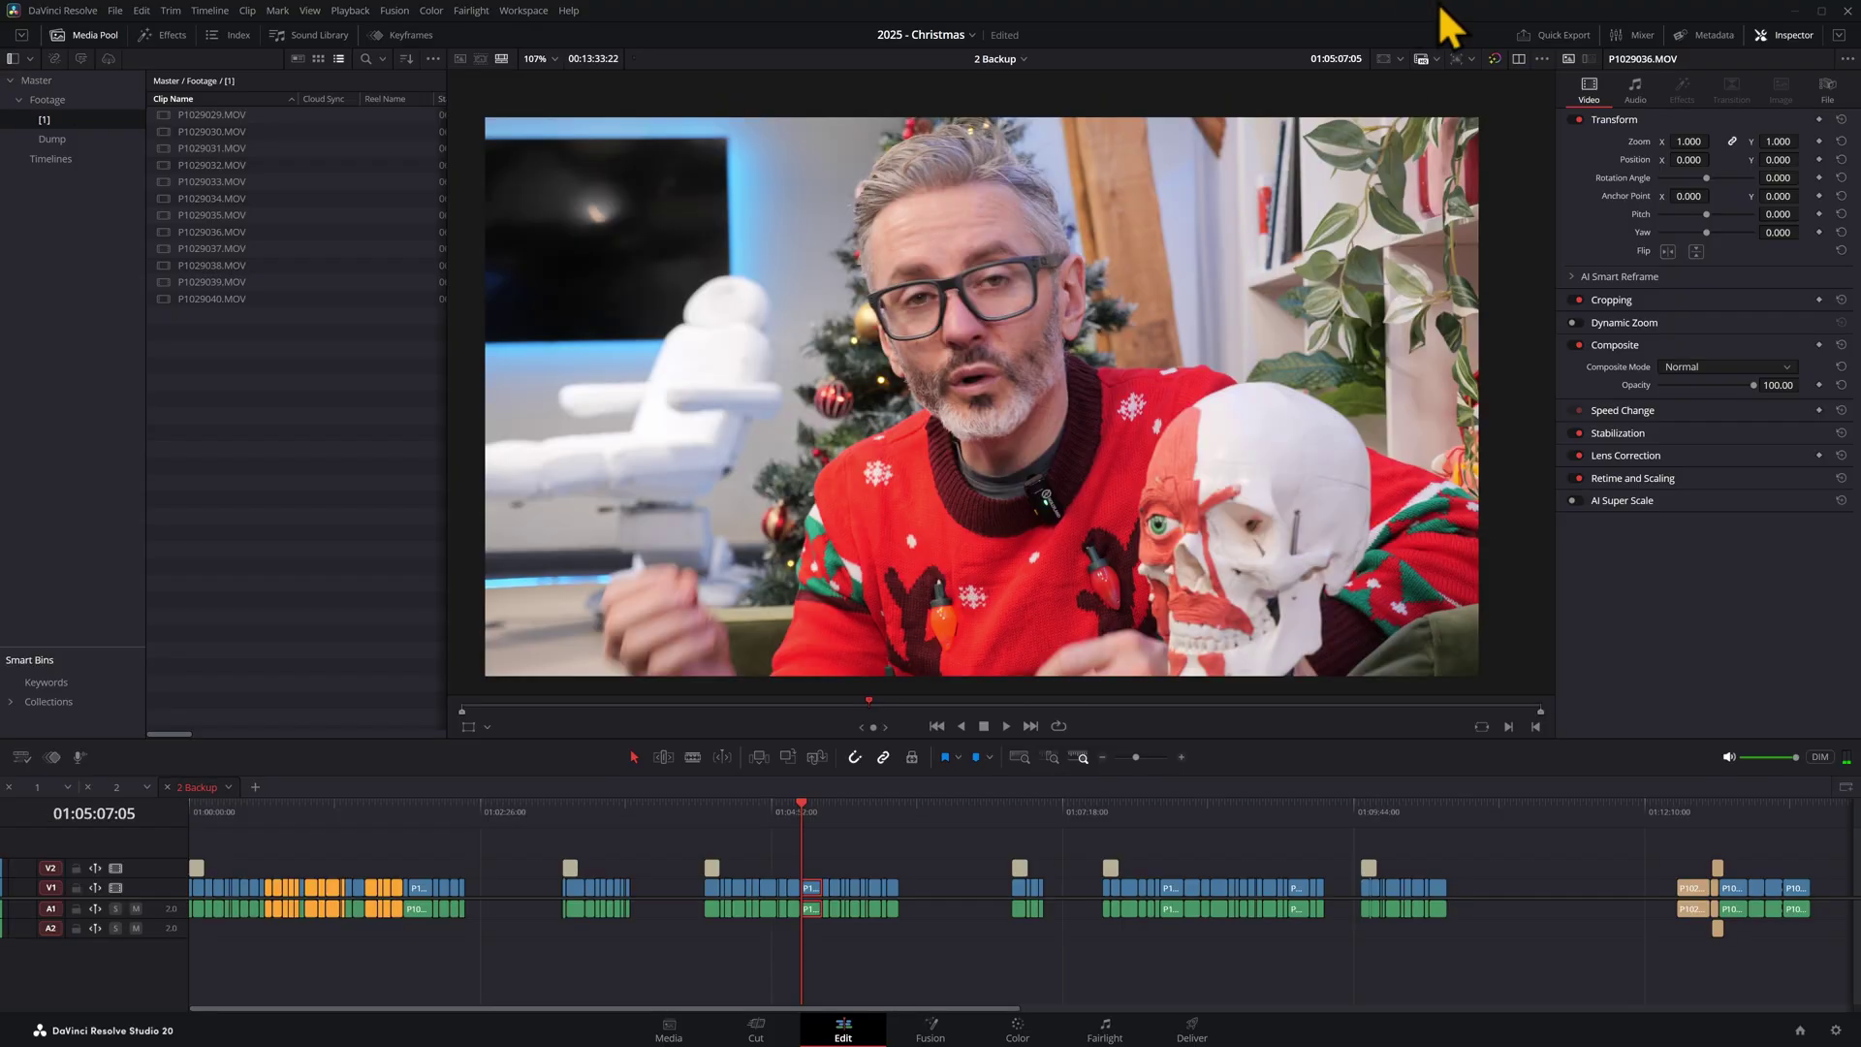
Step: Try the 2.39 and 2.40 frame guides over the picture in the timeline viewer
click(1400, 58)
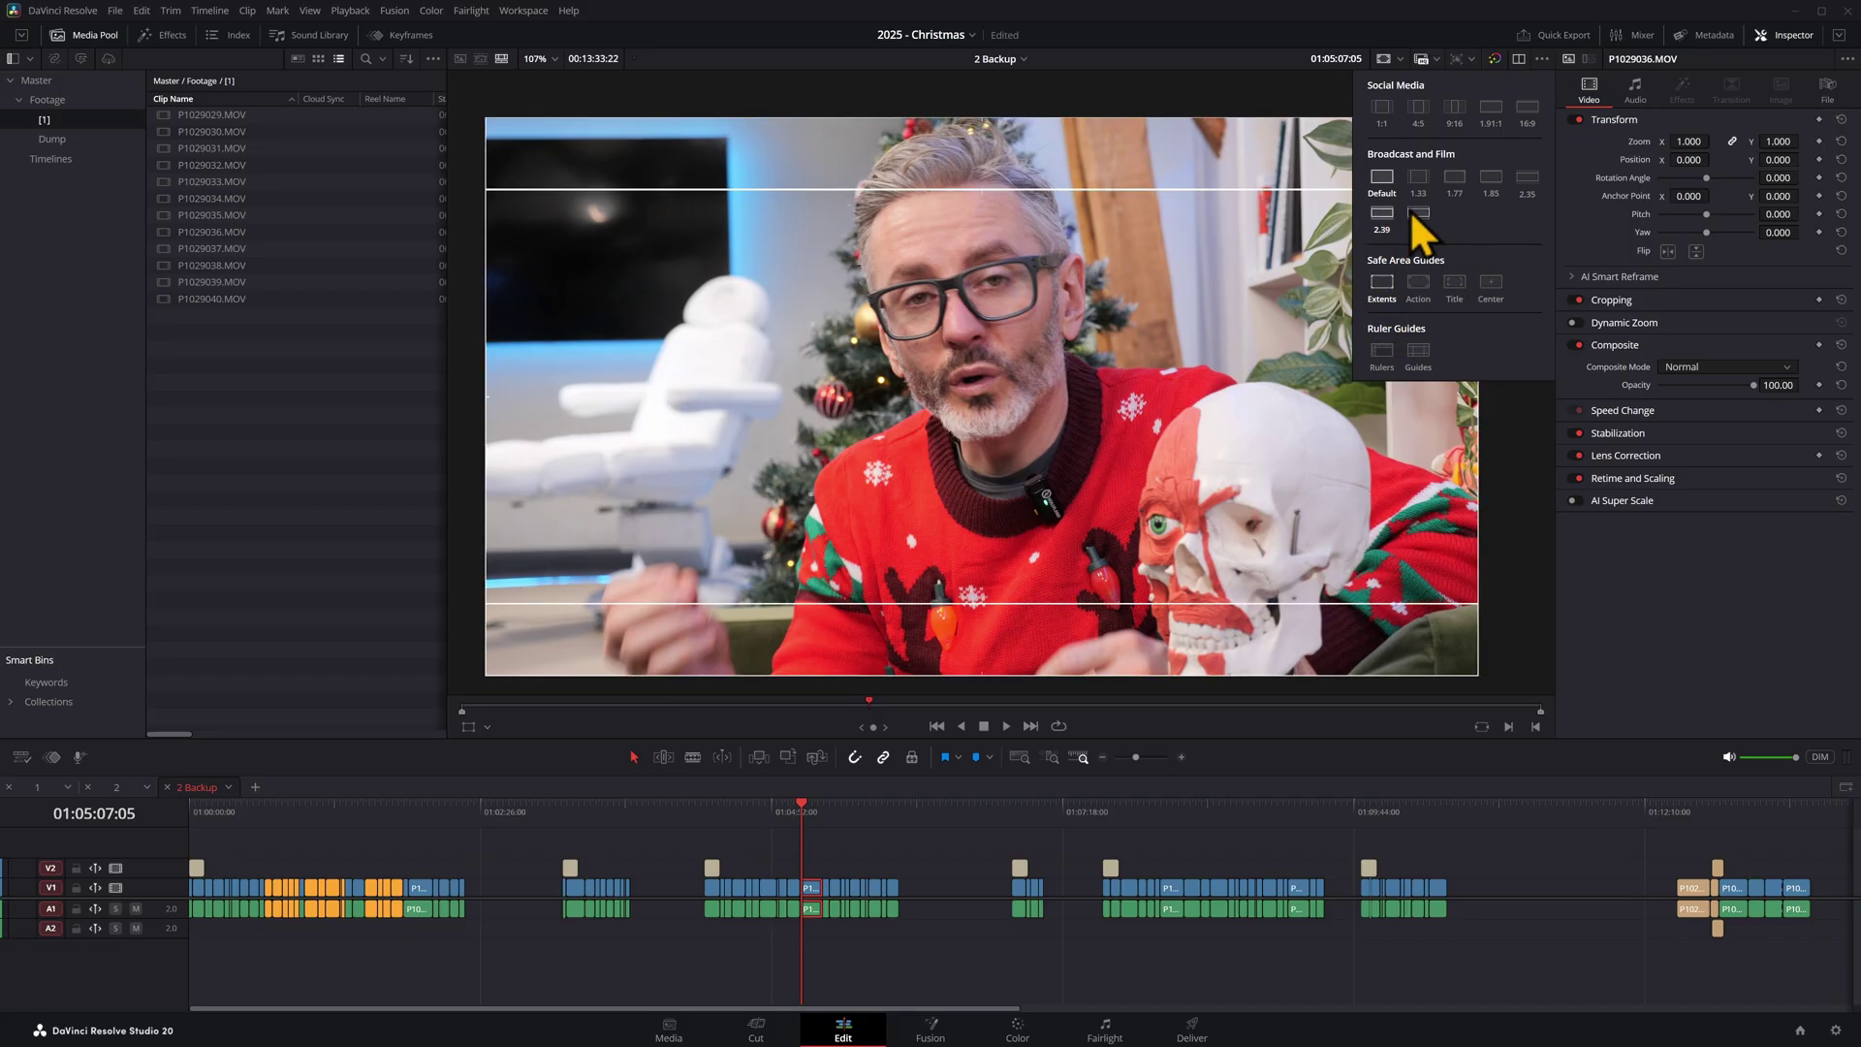
click(1384, 215)
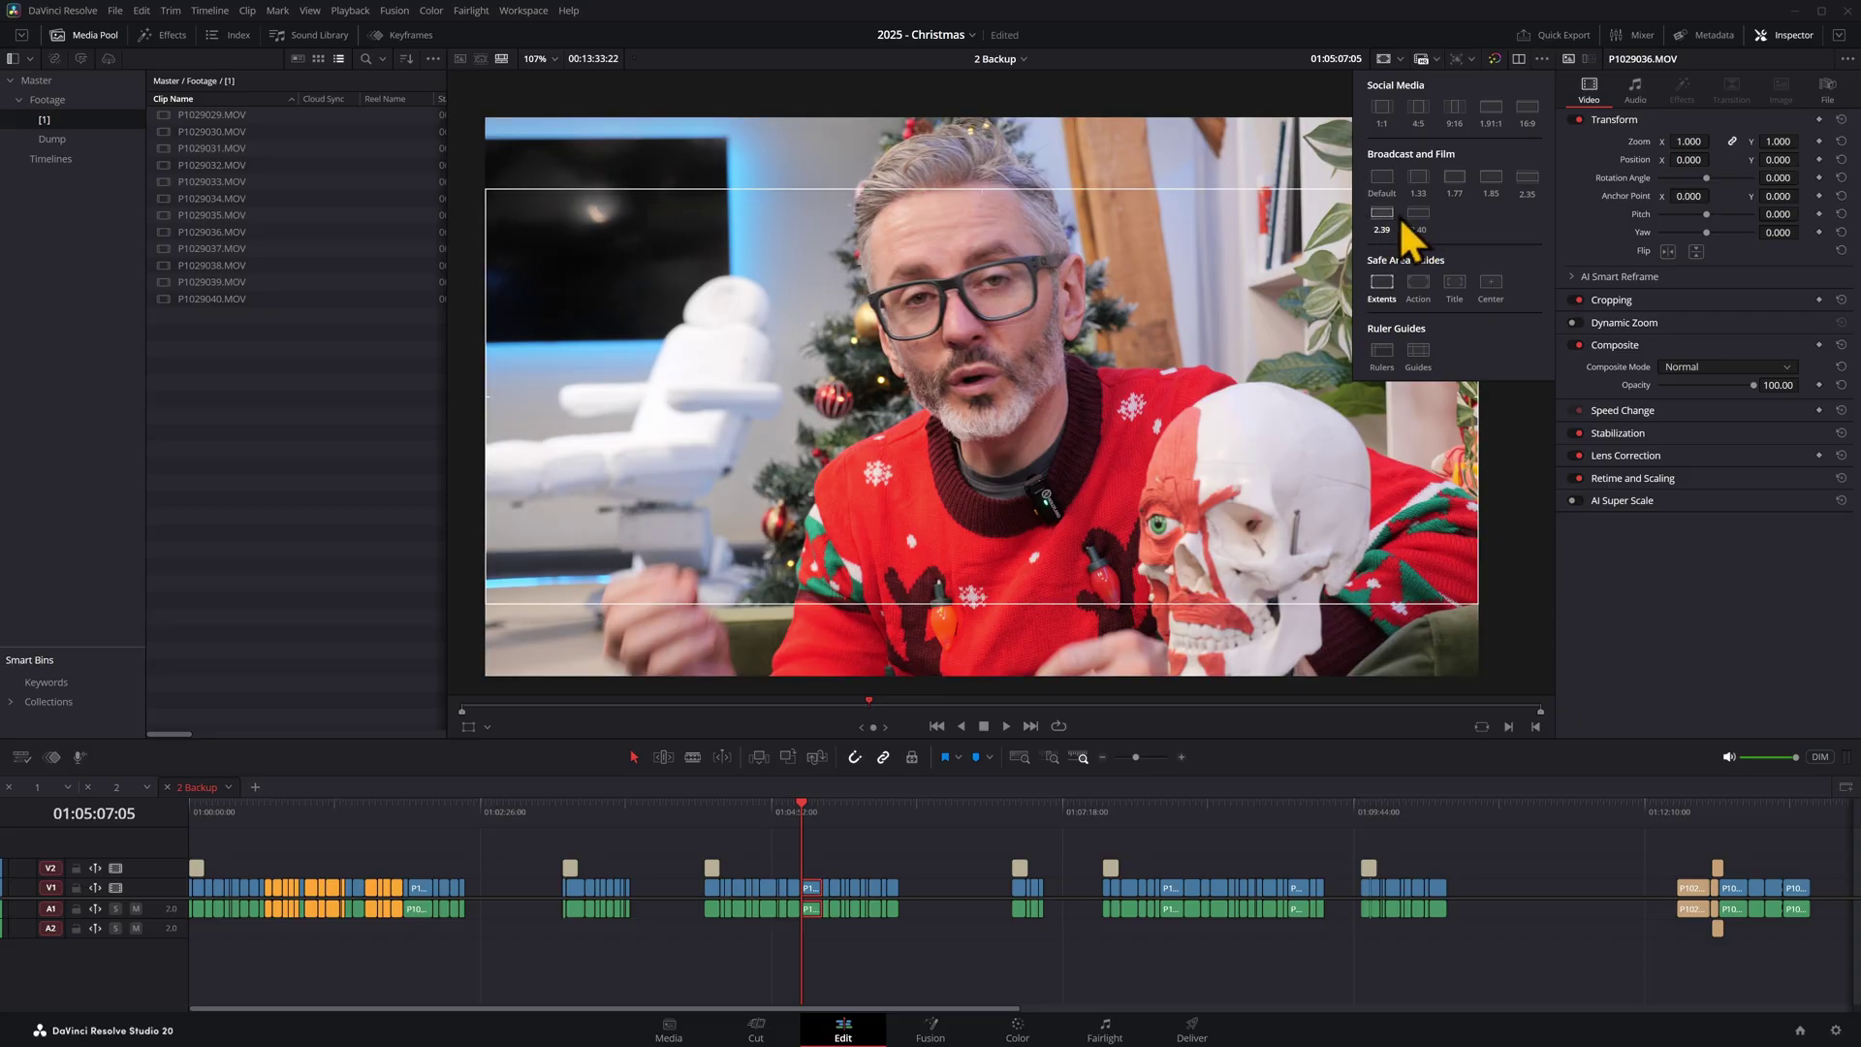
click(1410, 216)
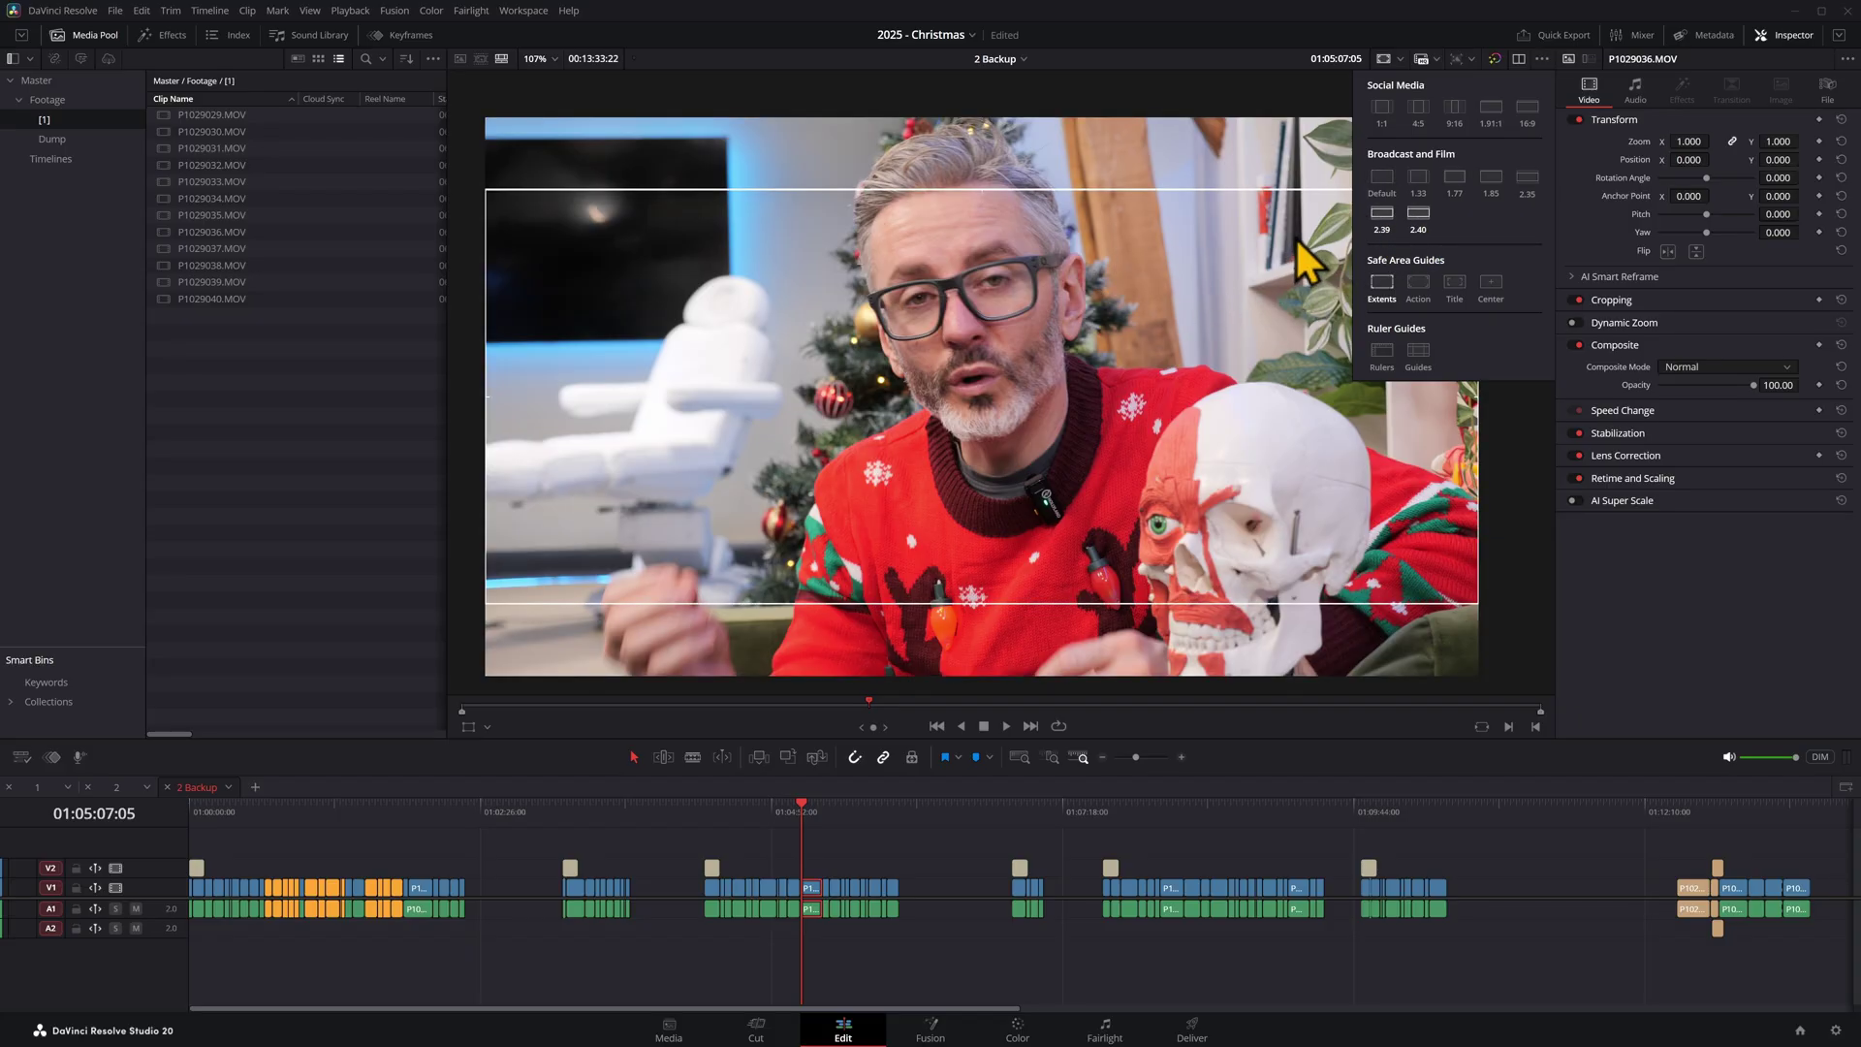
click(1278, 95)
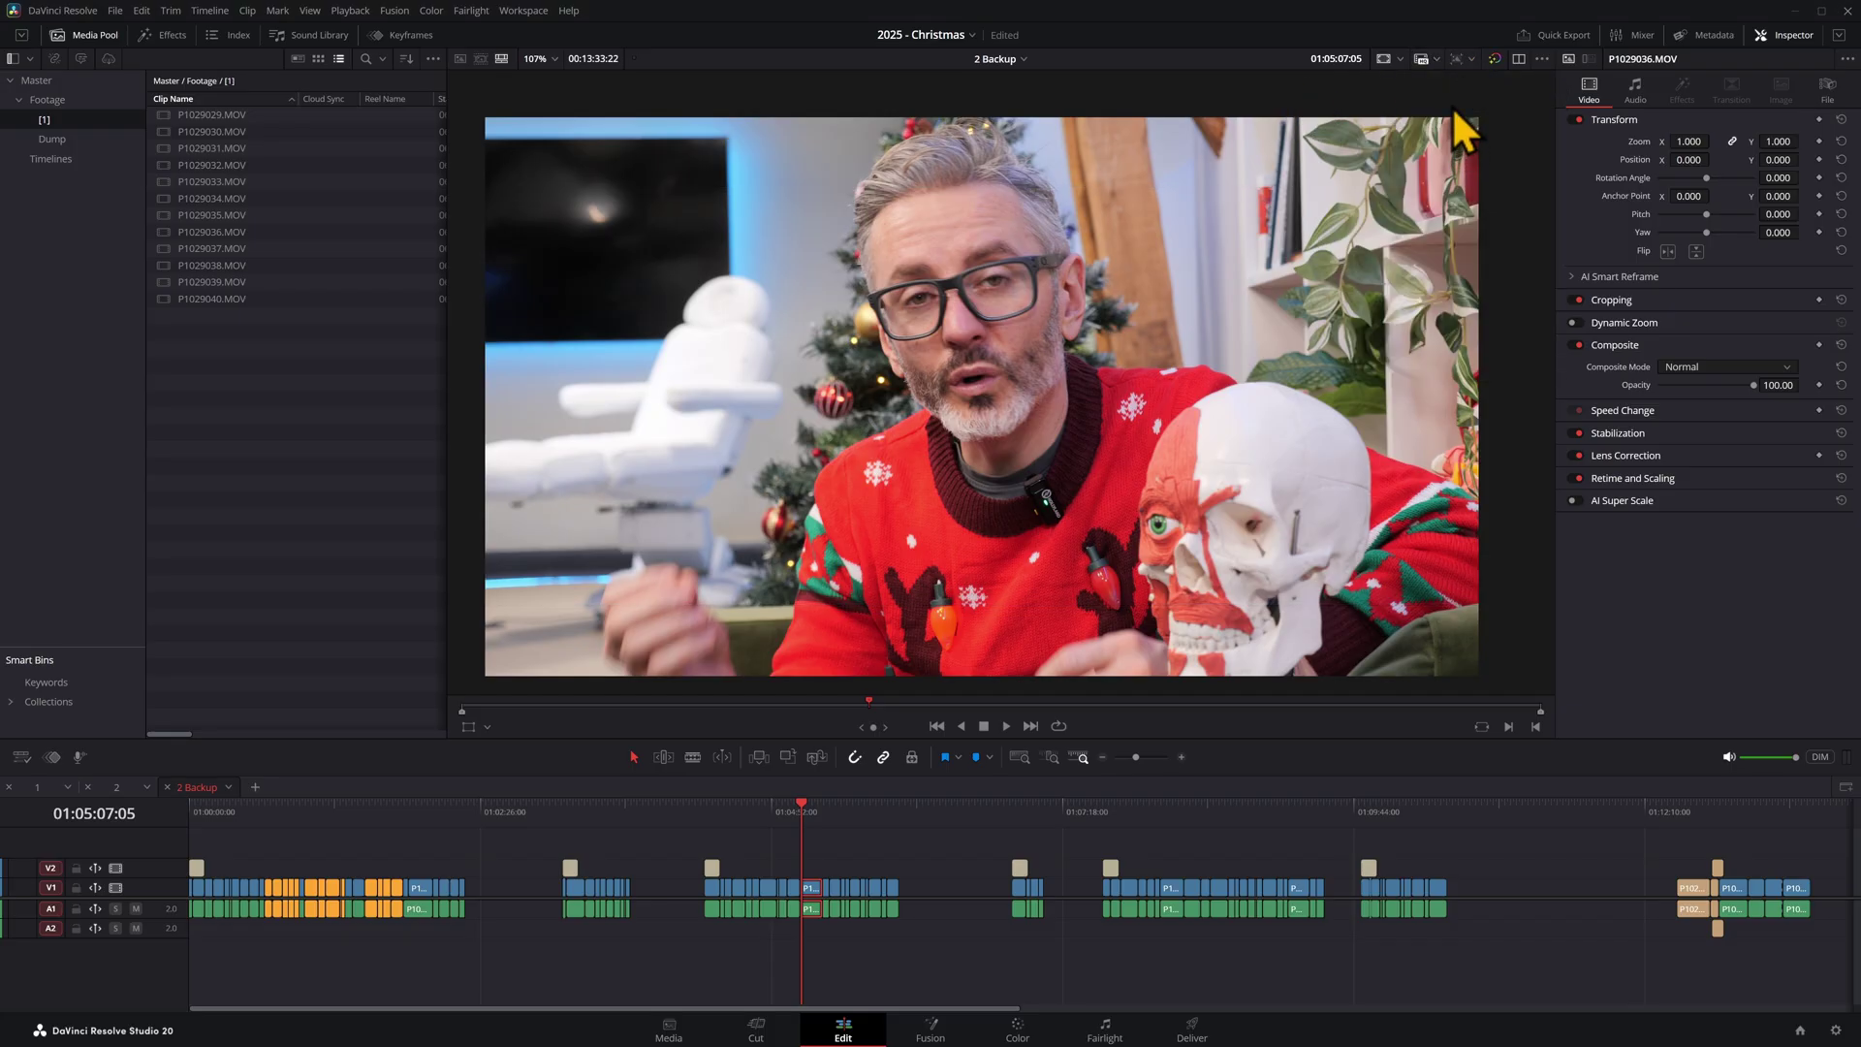
Step: Set the 2 Backup timeline to the portrait 1080 x 1920 resolution and try scaling up the P1029036.MOV clip
click(1472, 64)
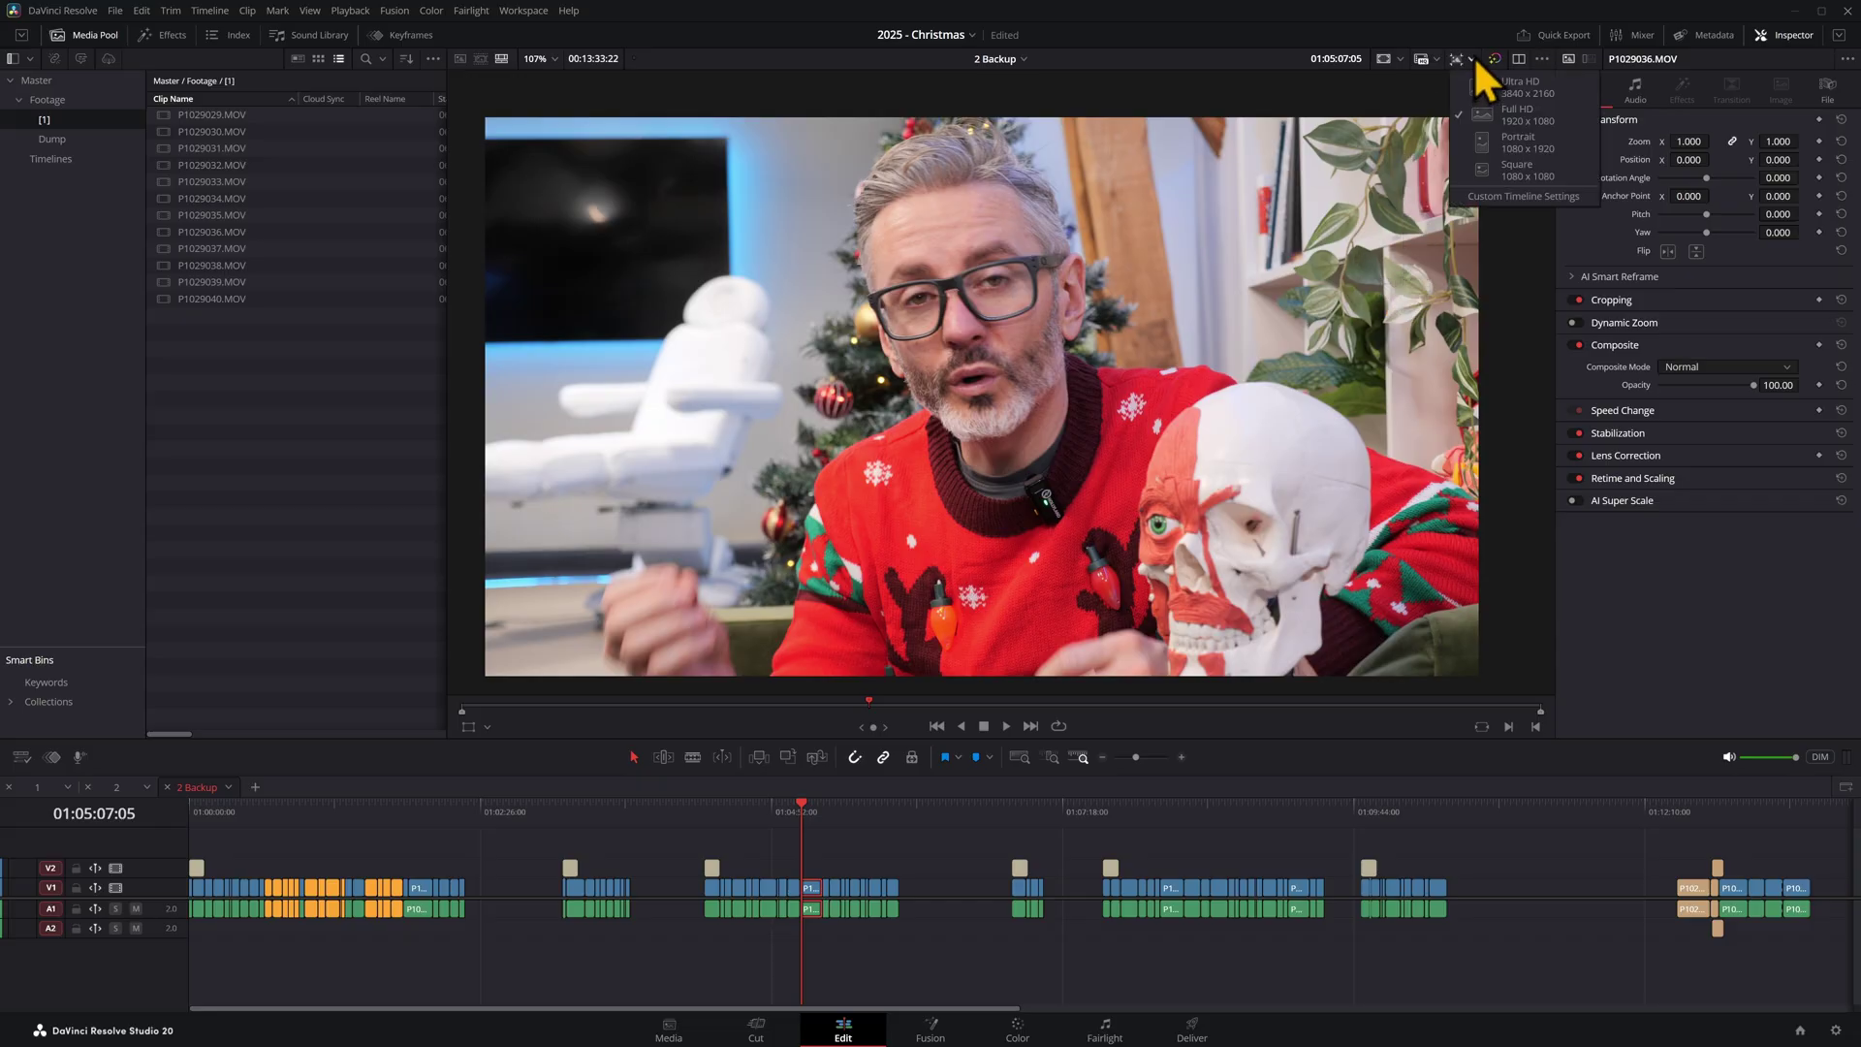
click(1555, 144)
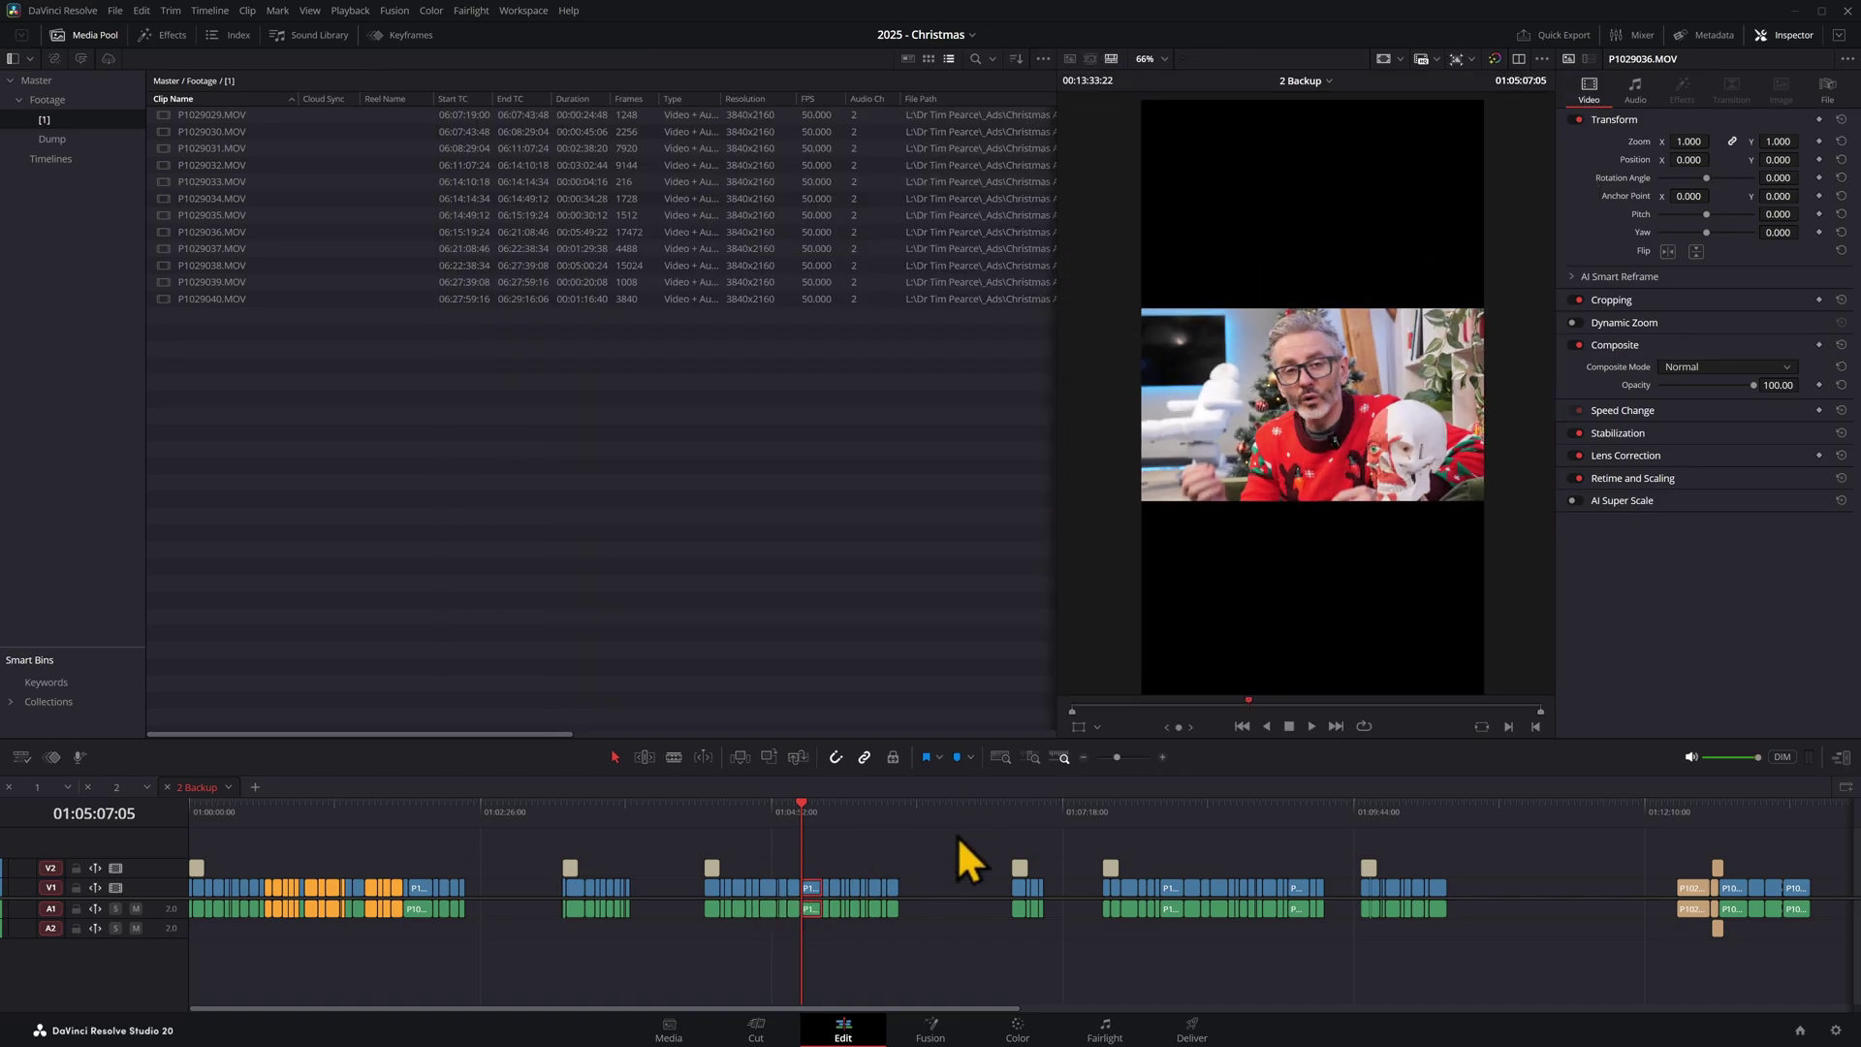
drag(1689, 141, 1857, 142)
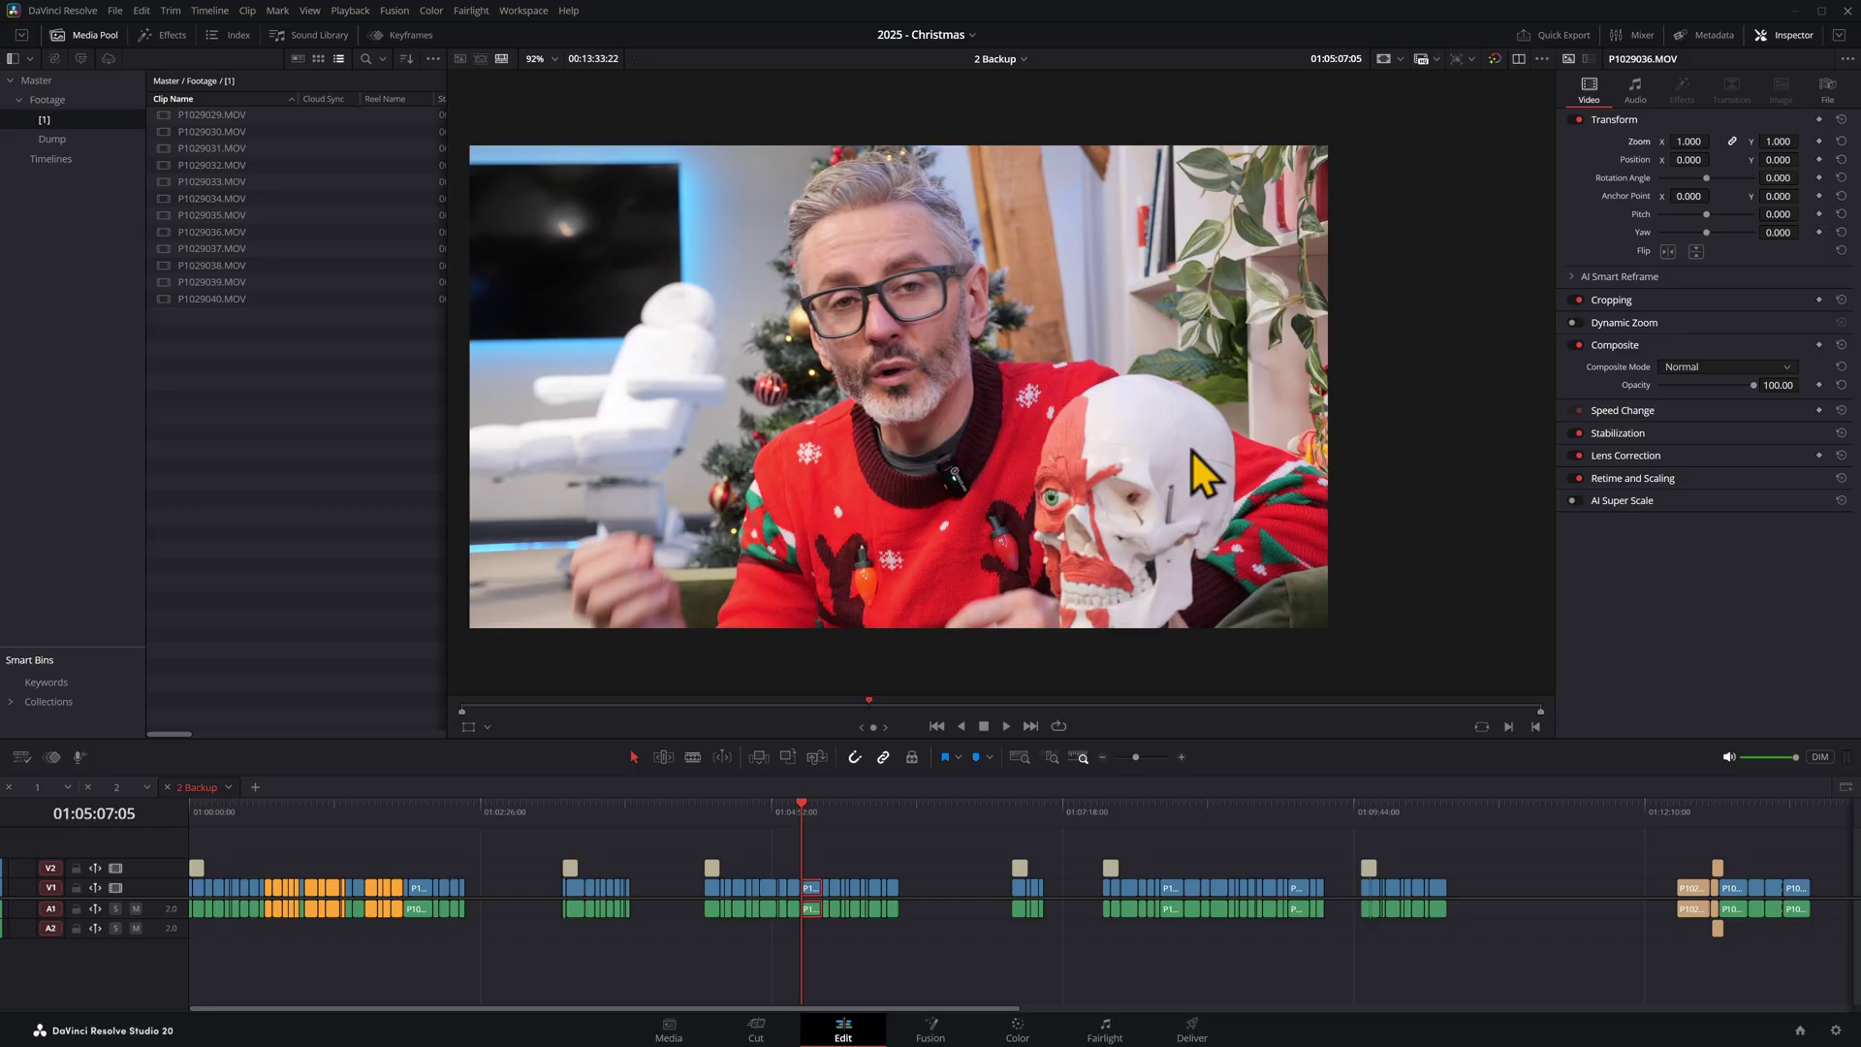
Step: Set the 2 Backup timeline to Ultra HD 3840 x 2160 and confirm its custom timeline settings
drag(1051, 388, 1092, 394)
click(1471, 59)
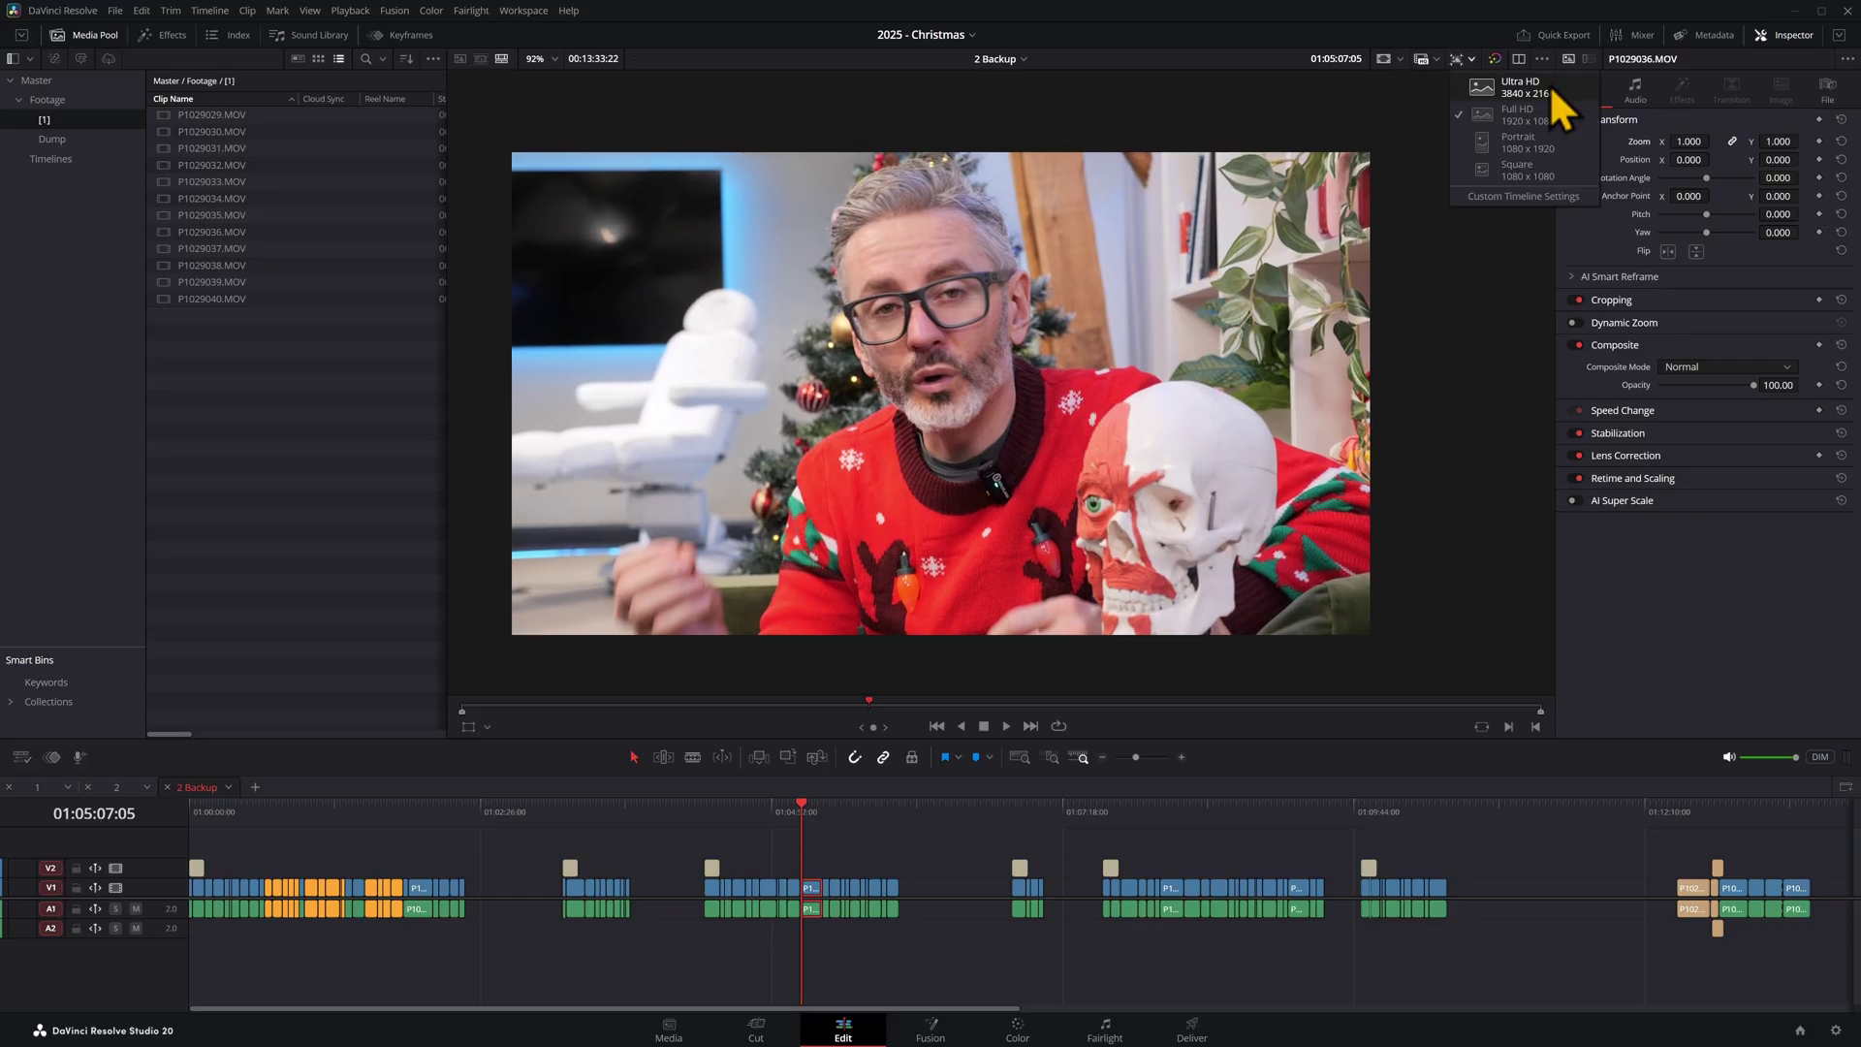
click(1550, 83)
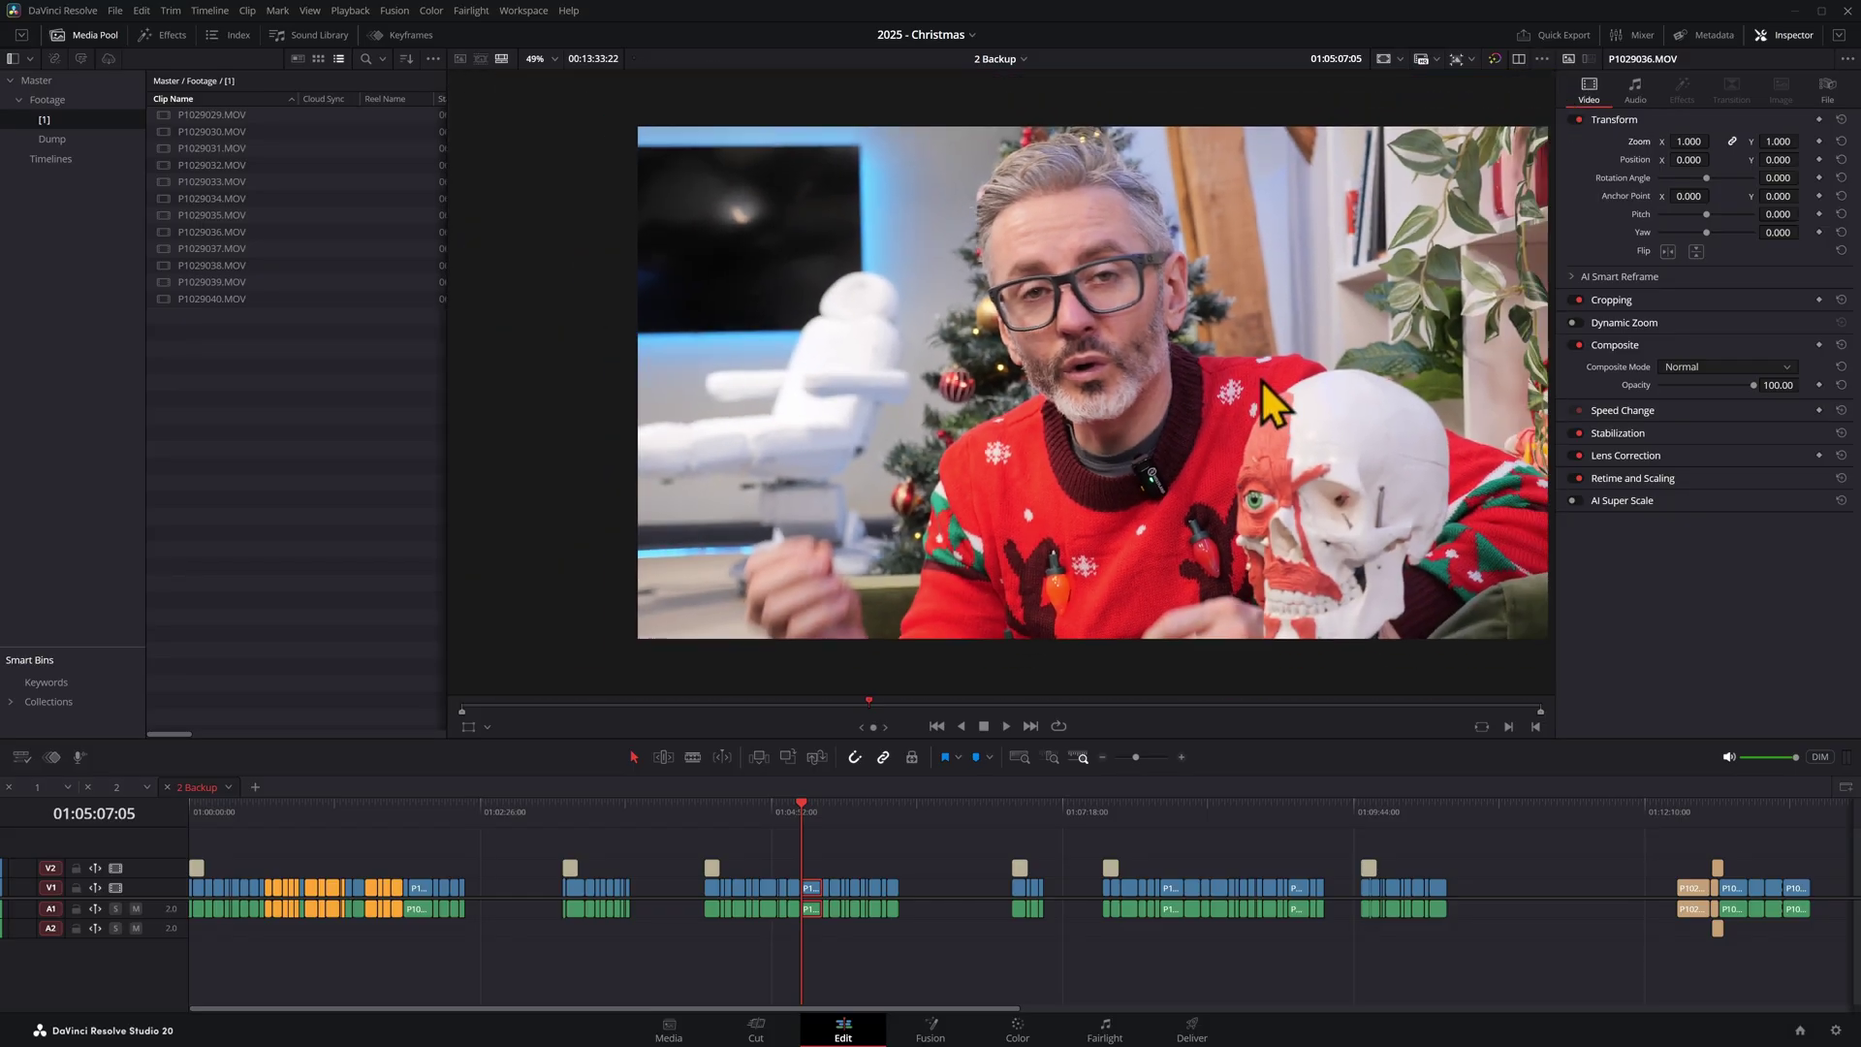
click(1539, 189)
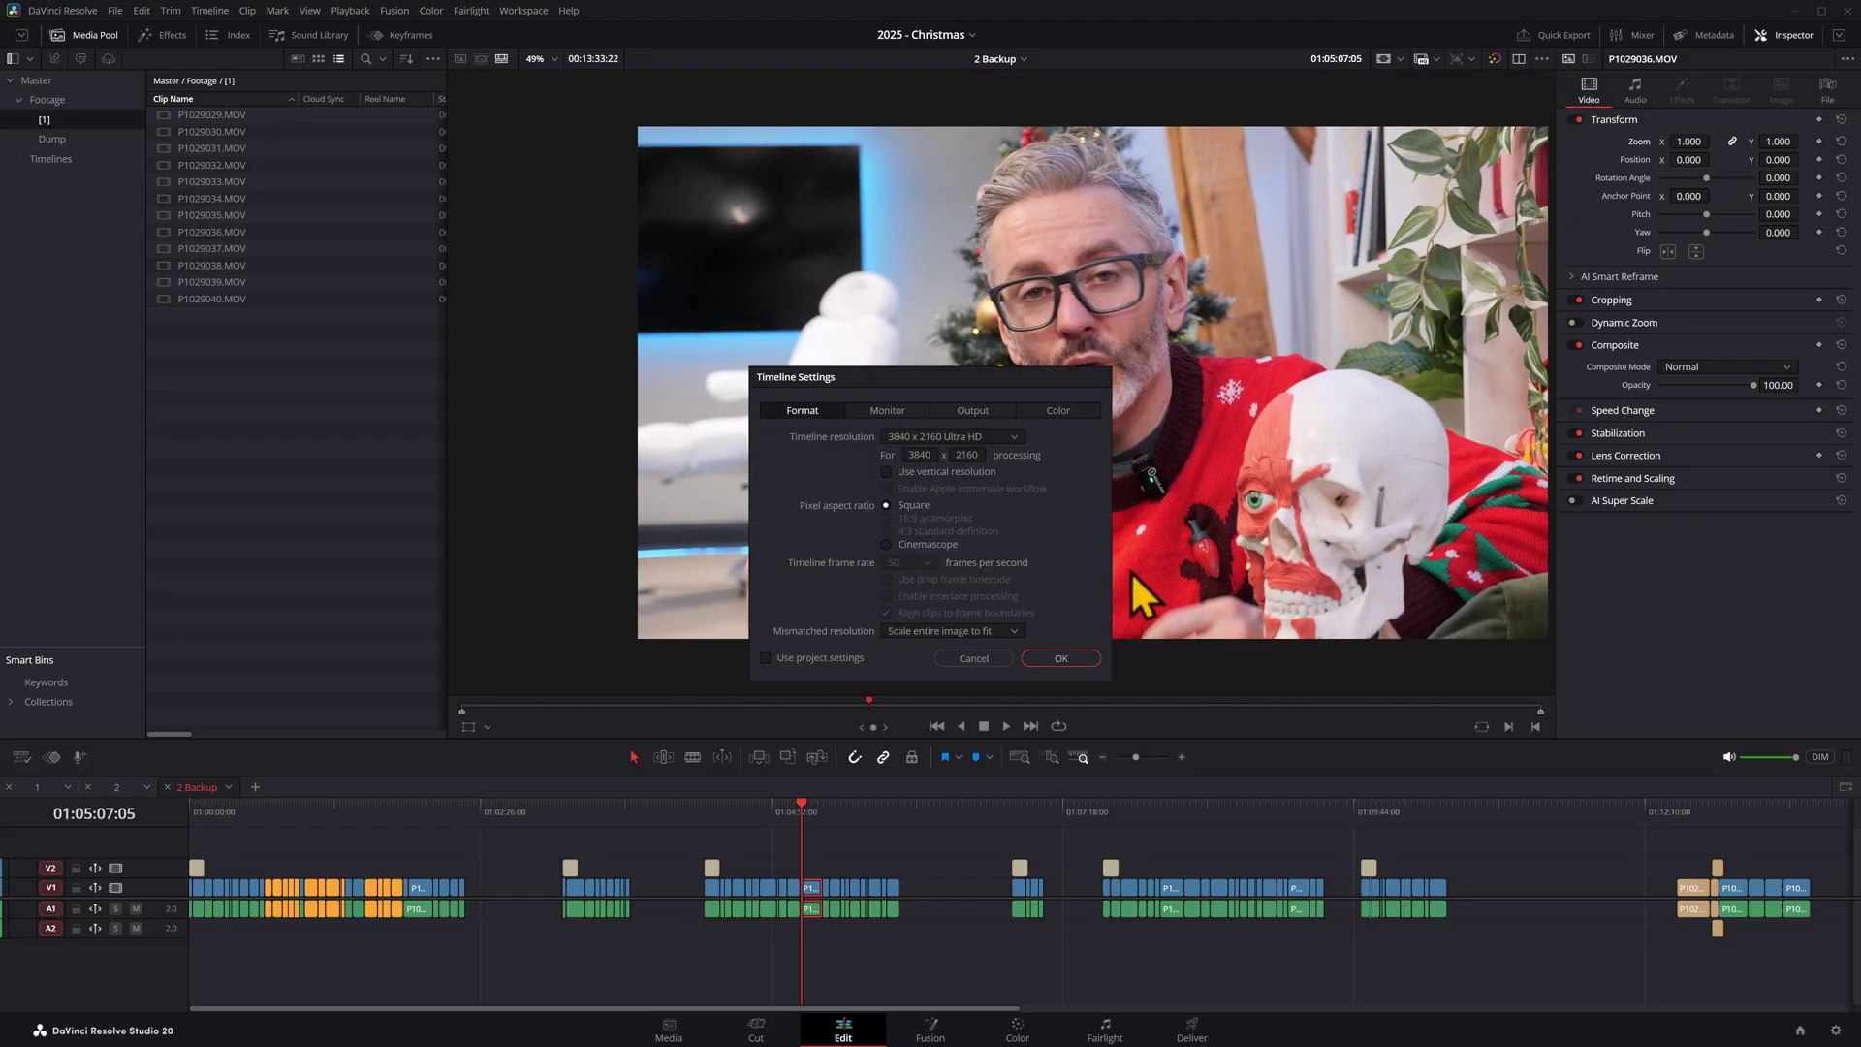
click(1062, 658)
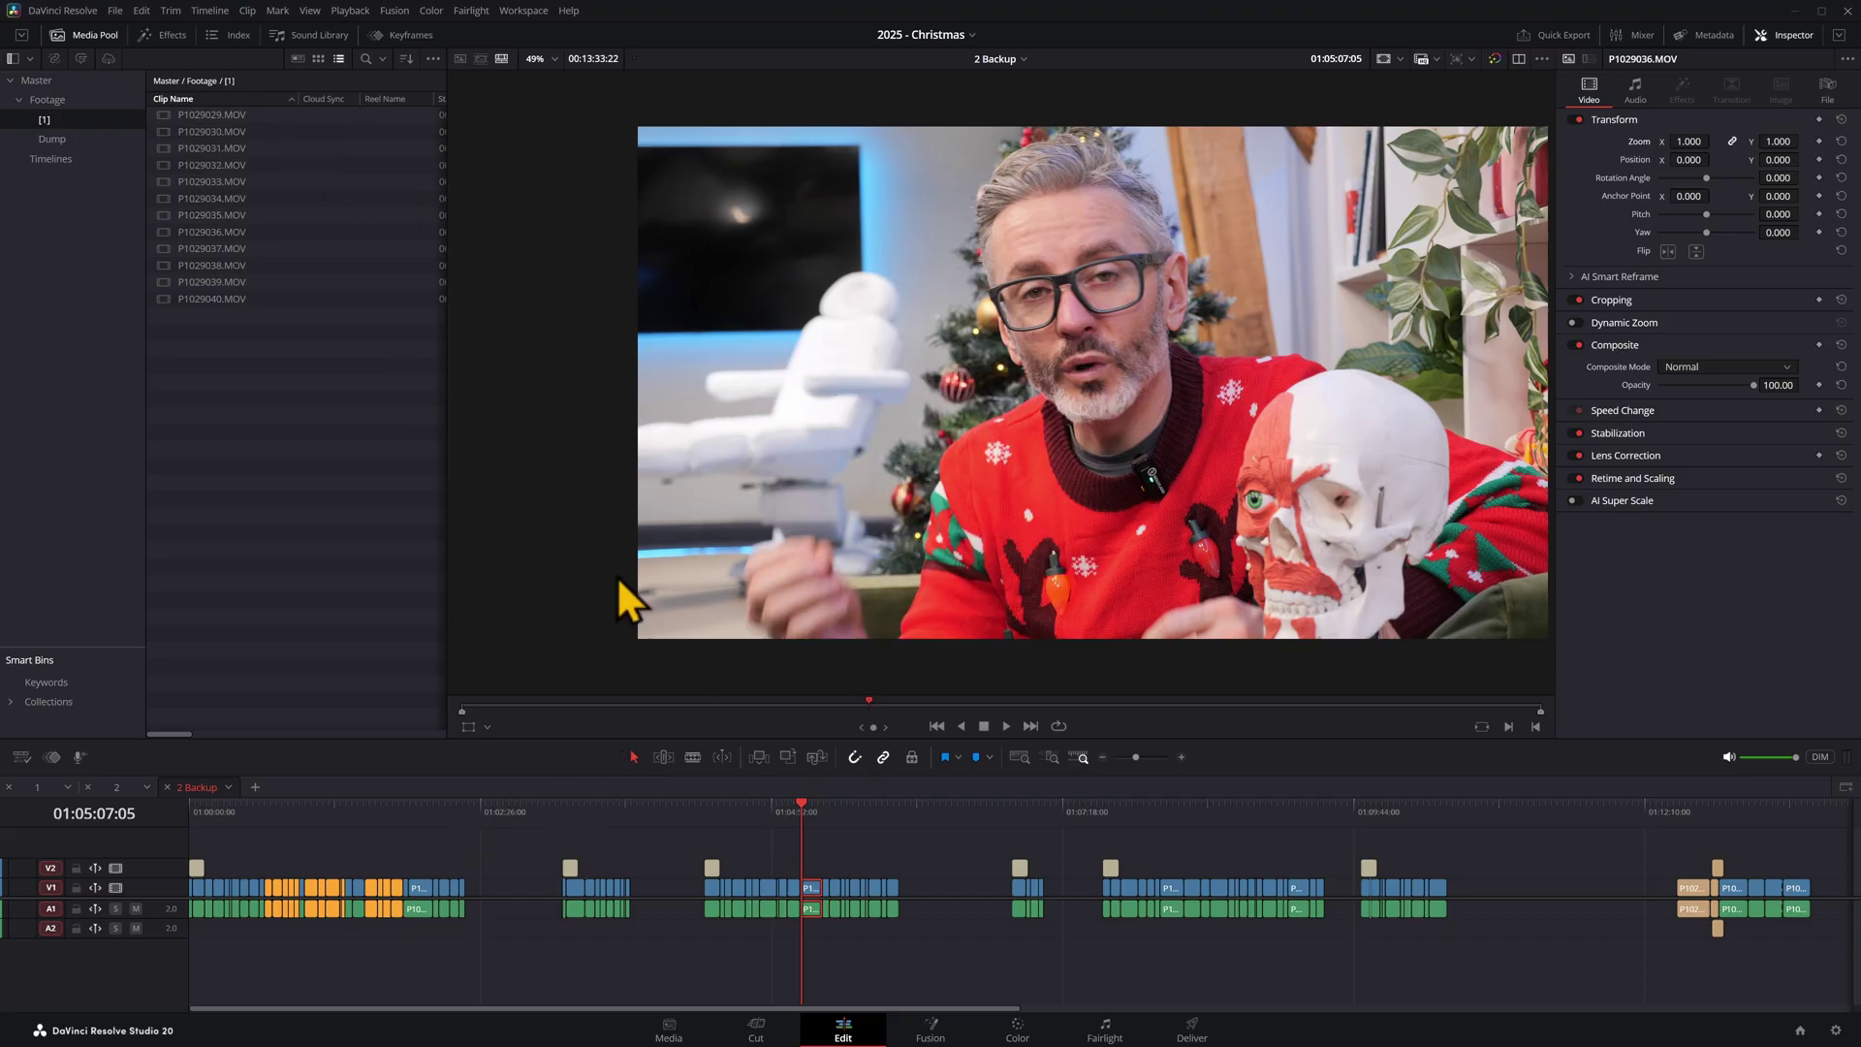